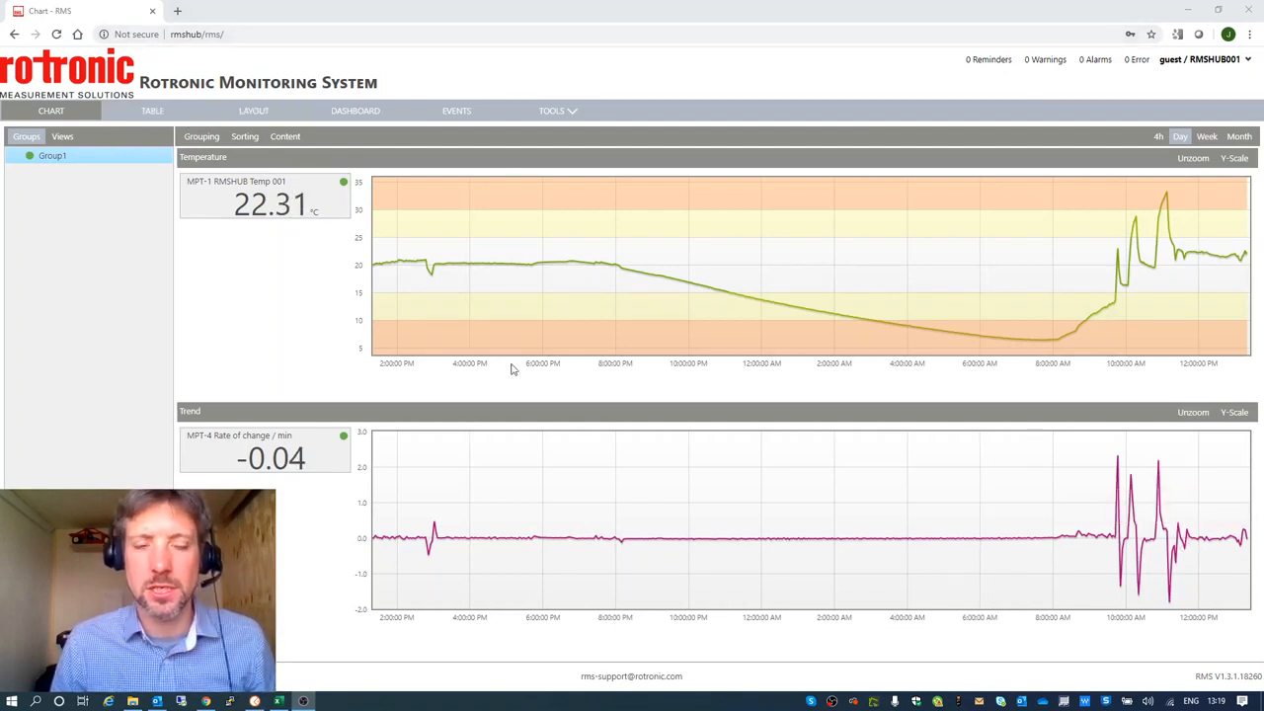
Switch to Postman and examine the RequestToken request's URL, parameters, authorization and headers
left_click(255, 701)
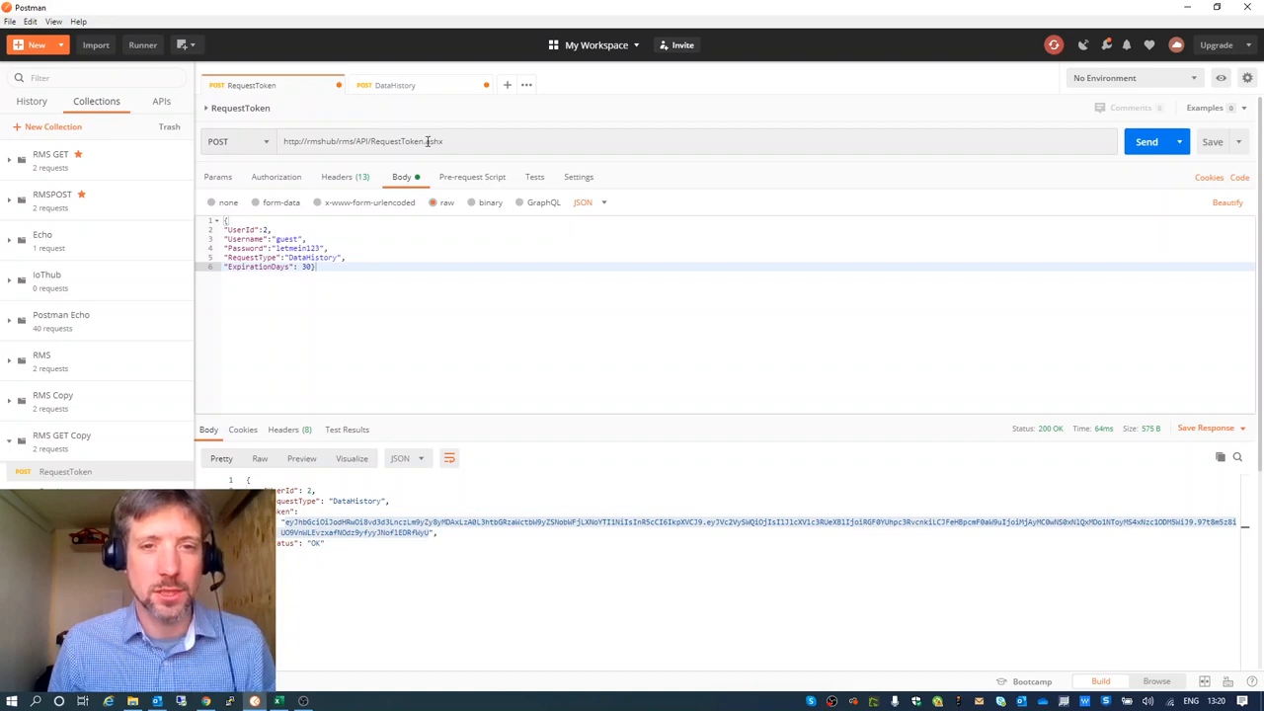
left_click(1187, 8)
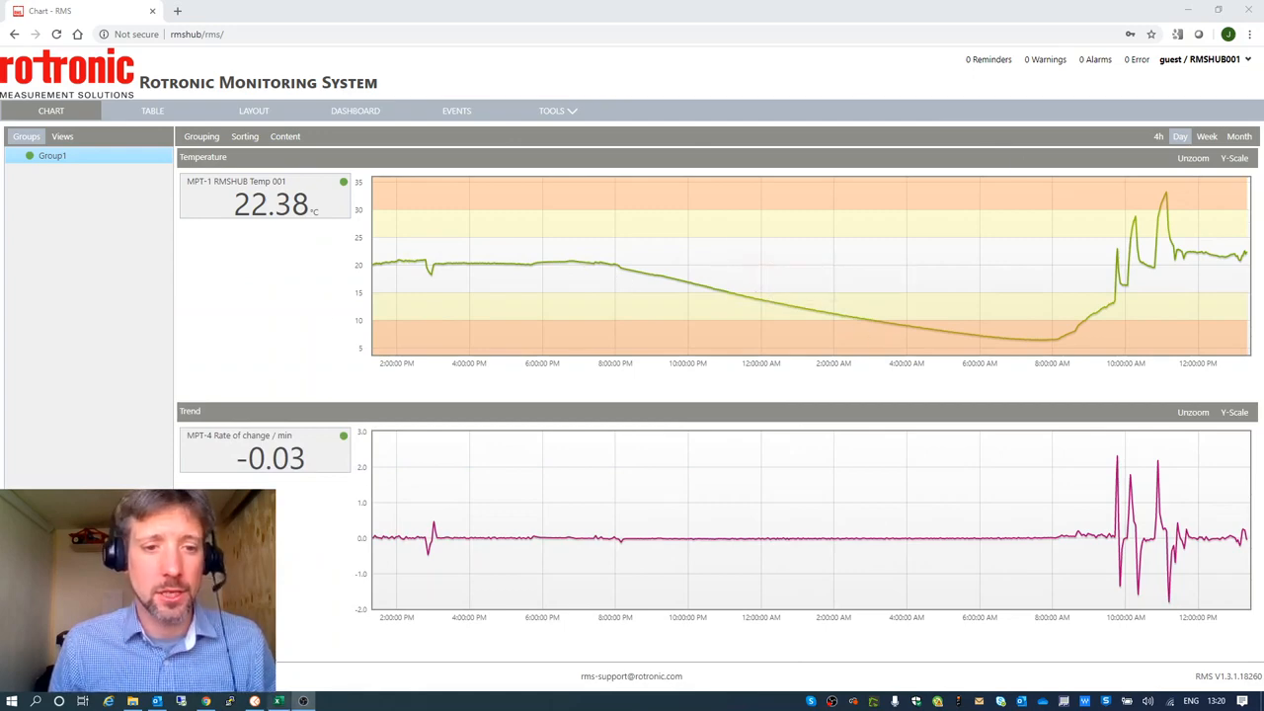
left_click(255, 701)
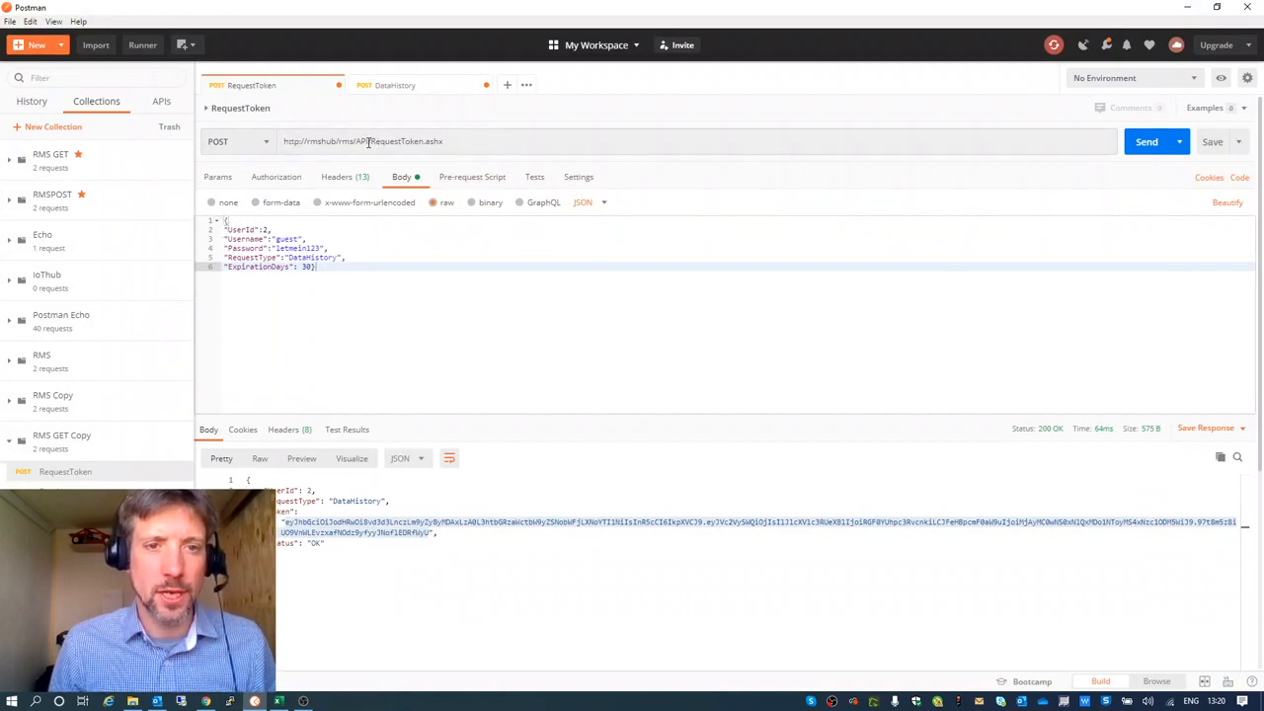
mouse_move(370, 141)
left_mouse_down()
mouse_move(460, 141)
mouse_move(371, 139)
left_mouse_up()
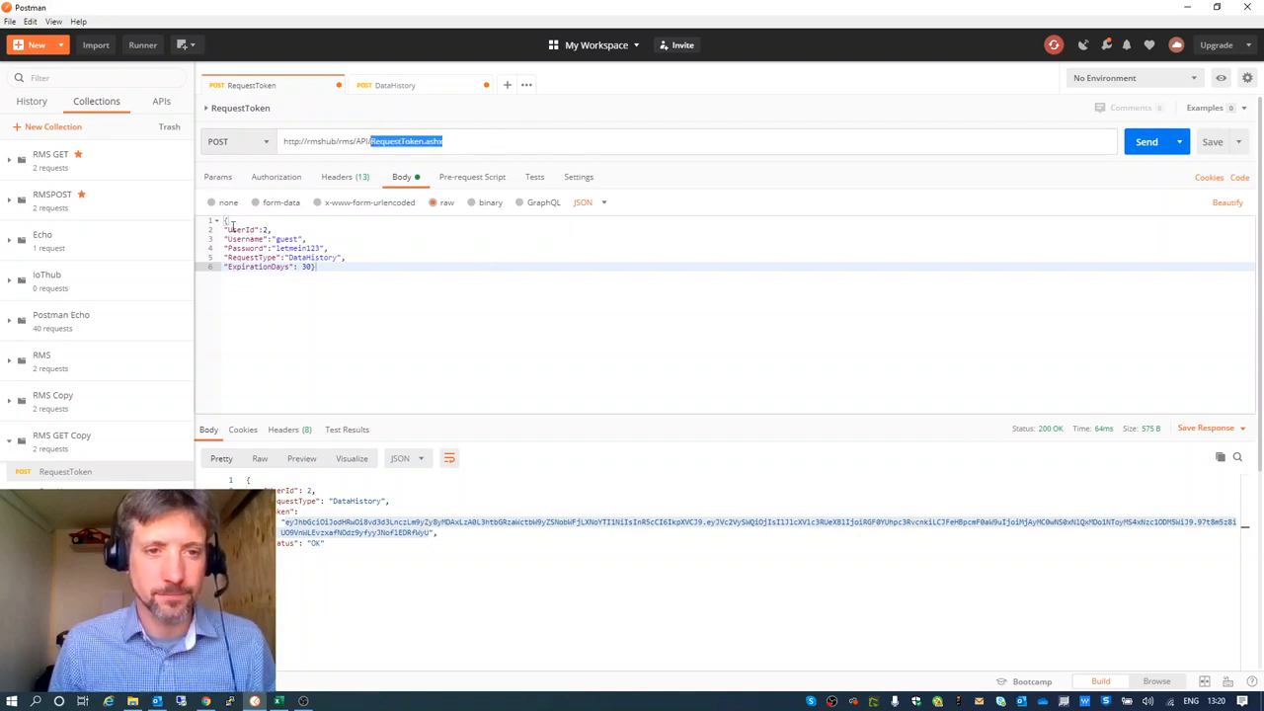
left_click(219, 178)
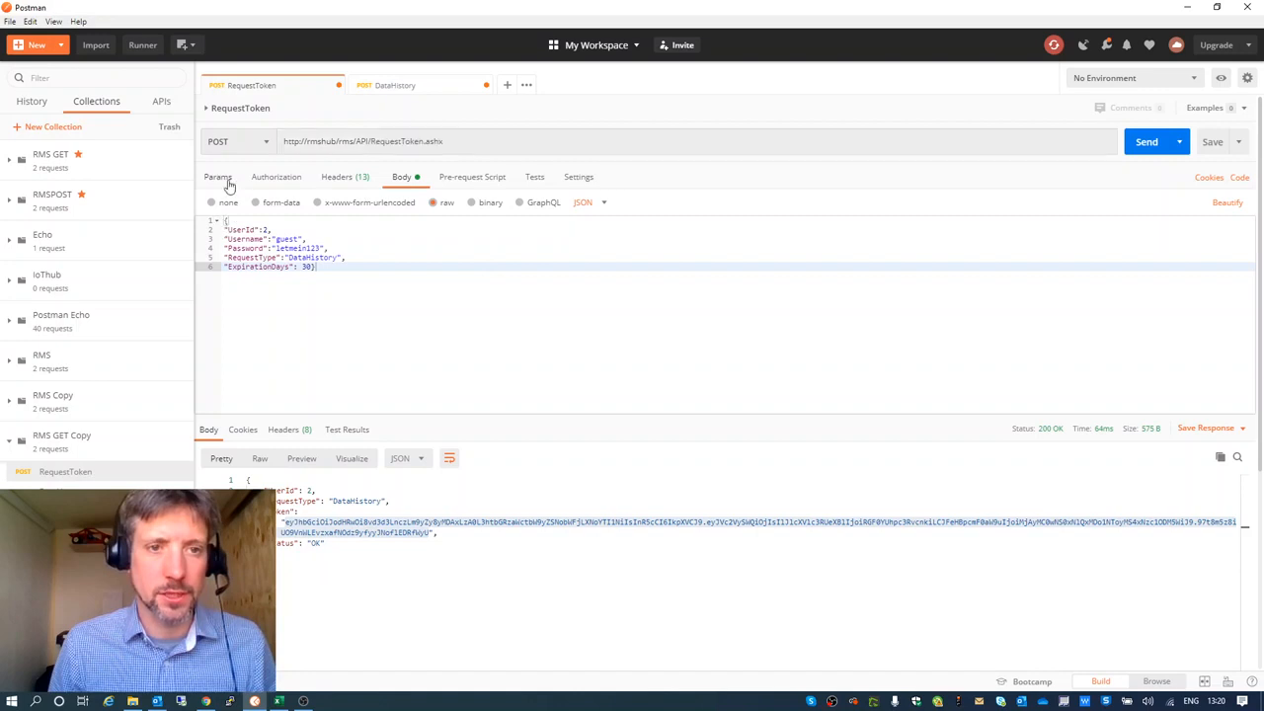
left_click(282, 179)
left_click(345, 179)
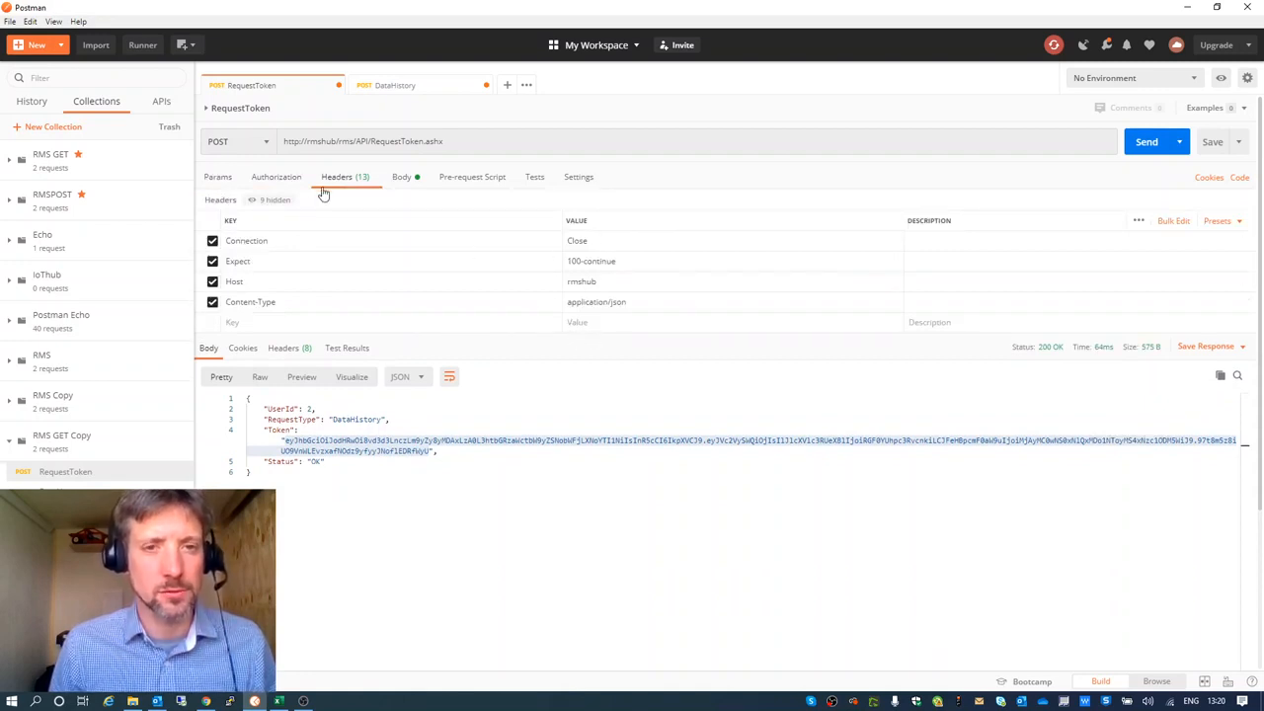
left_click(404, 179)
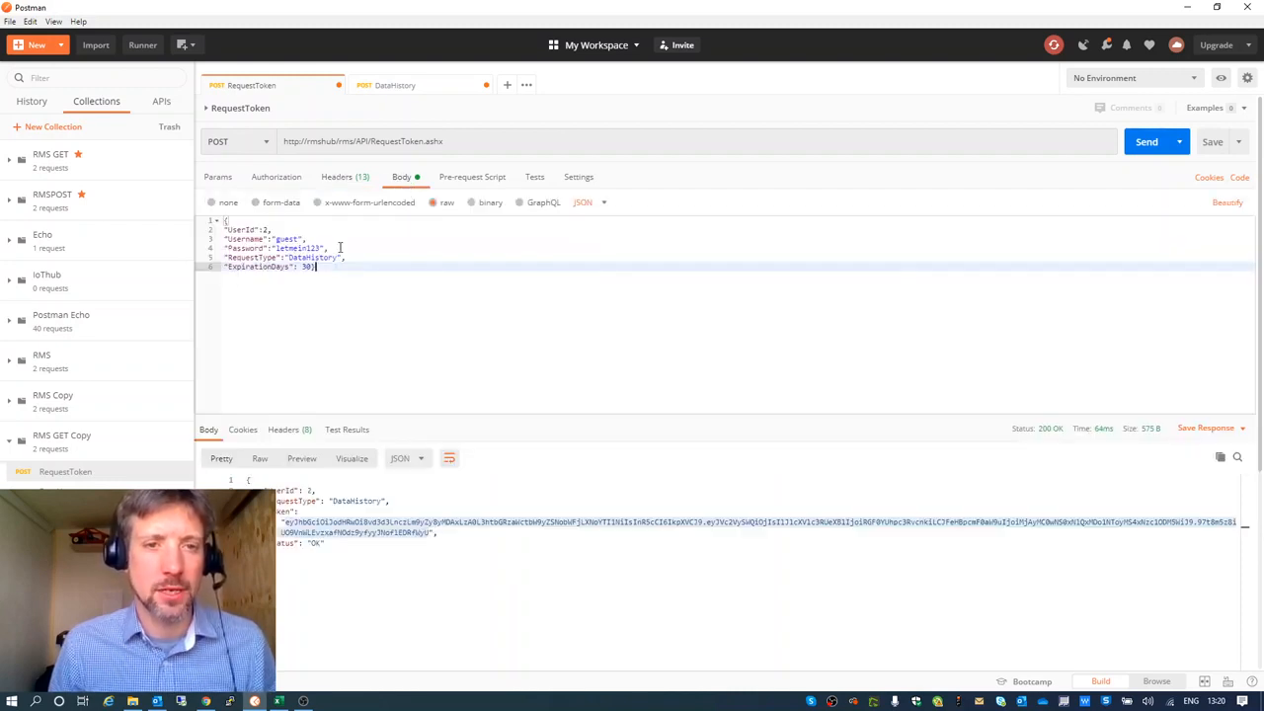
Examine the JSON body of the RequestToken request, focusing on the UserId line
left_click_drag(226, 221, 329, 264)
left_click(249, 239)
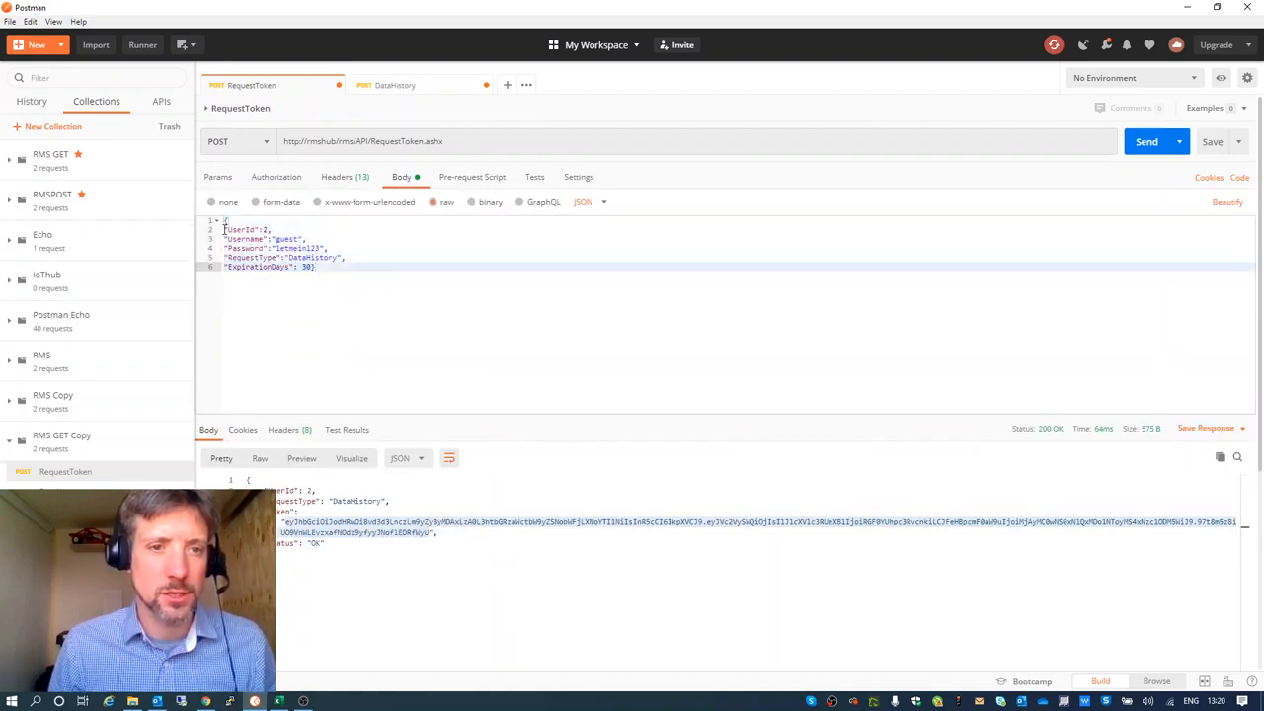
left_click_drag(225, 229, 277, 229)
left_click(277, 229)
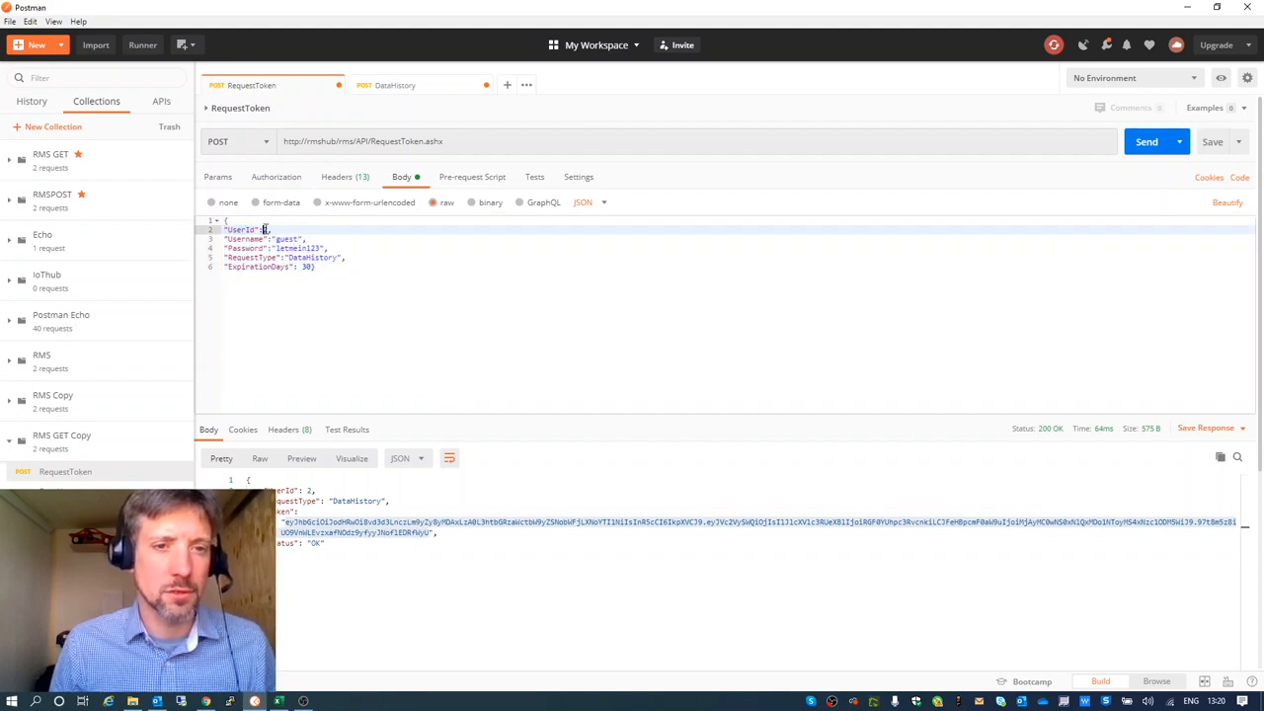
Switch to the RMS web page, open the user setup and show the disabled users
left_click(1187, 7)
left_click(551, 110)
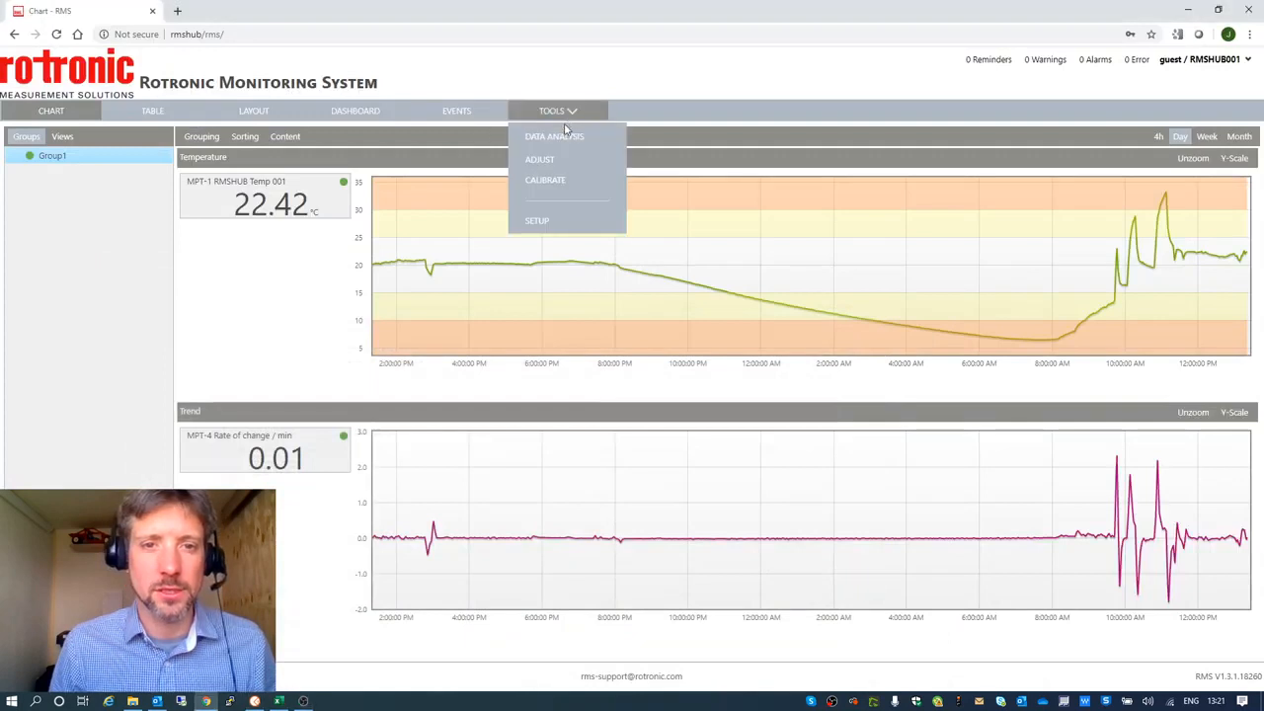
left_click(547, 221)
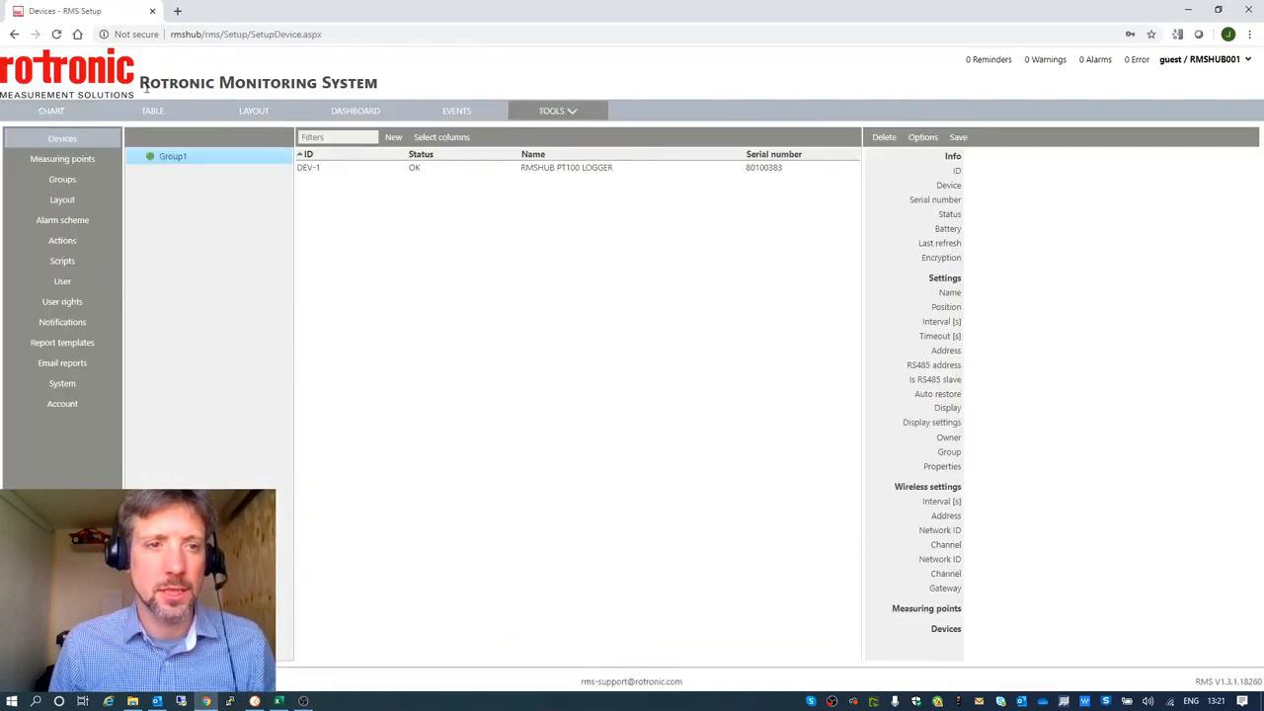
left_click(85, 282)
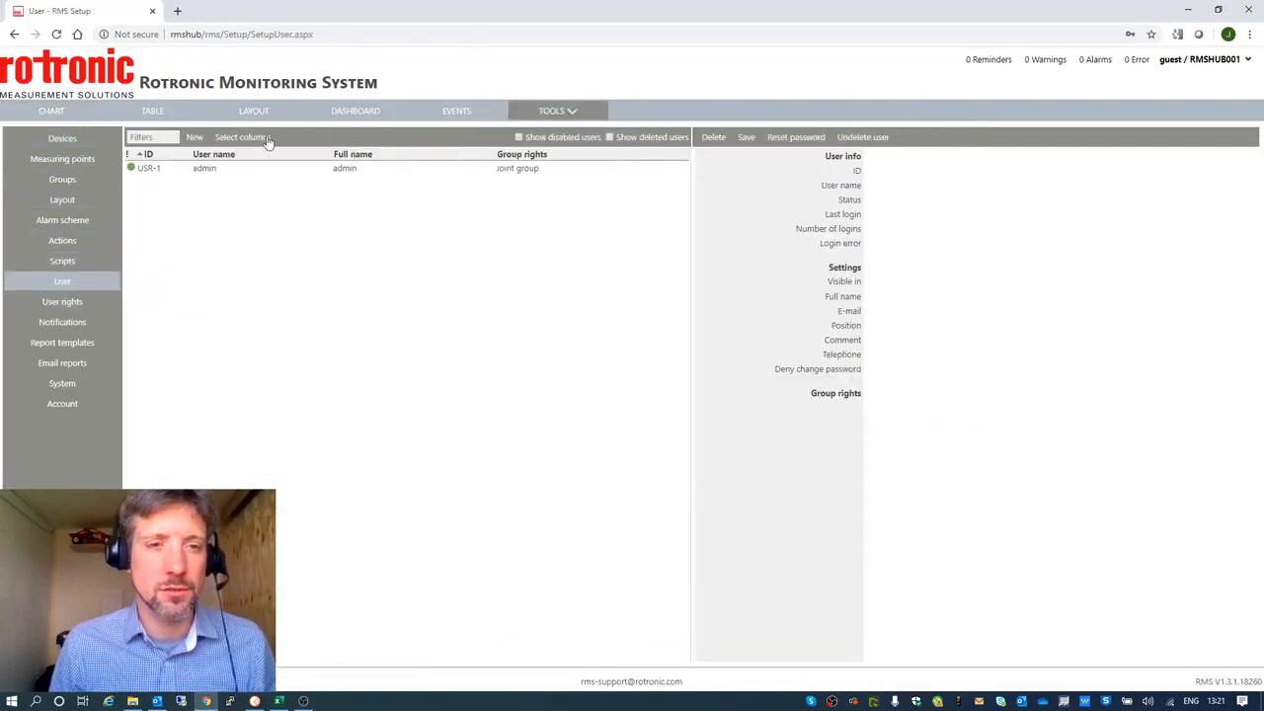
left_click(518, 138)
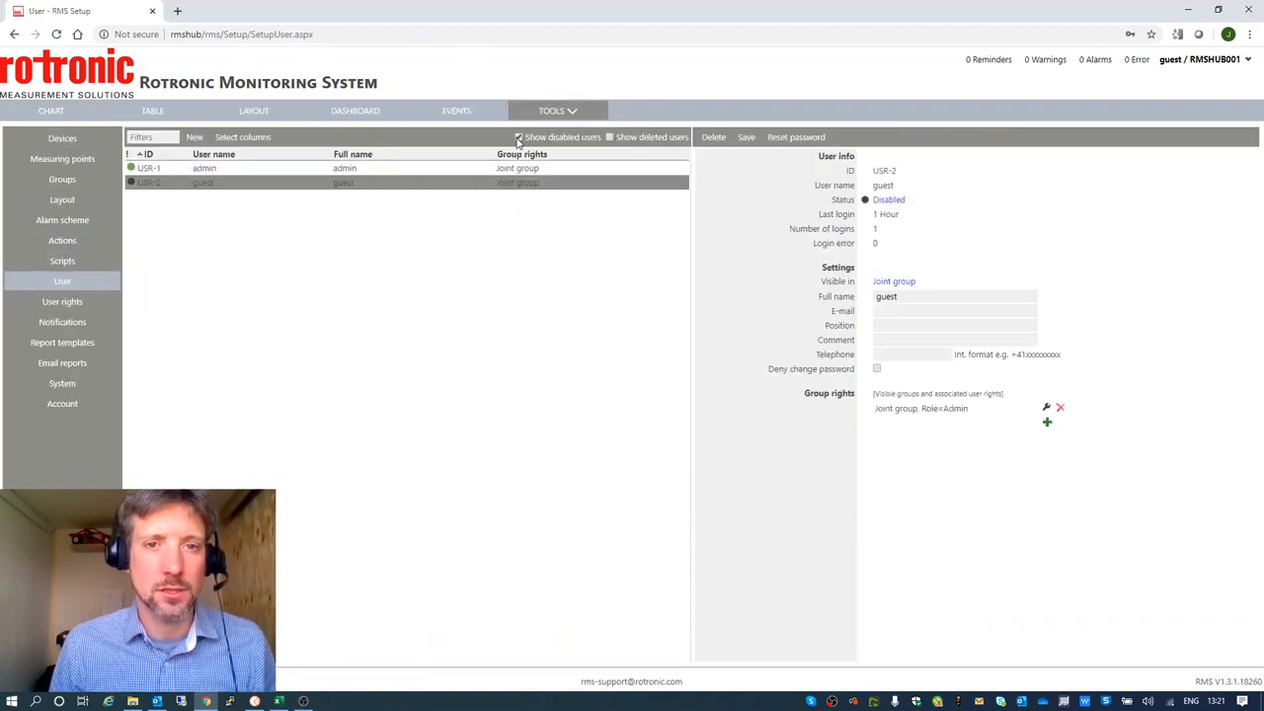
Set the guest user's status to Enabled and save the user
left_click(888, 200)
left_click(900, 223)
left_click(748, 141)
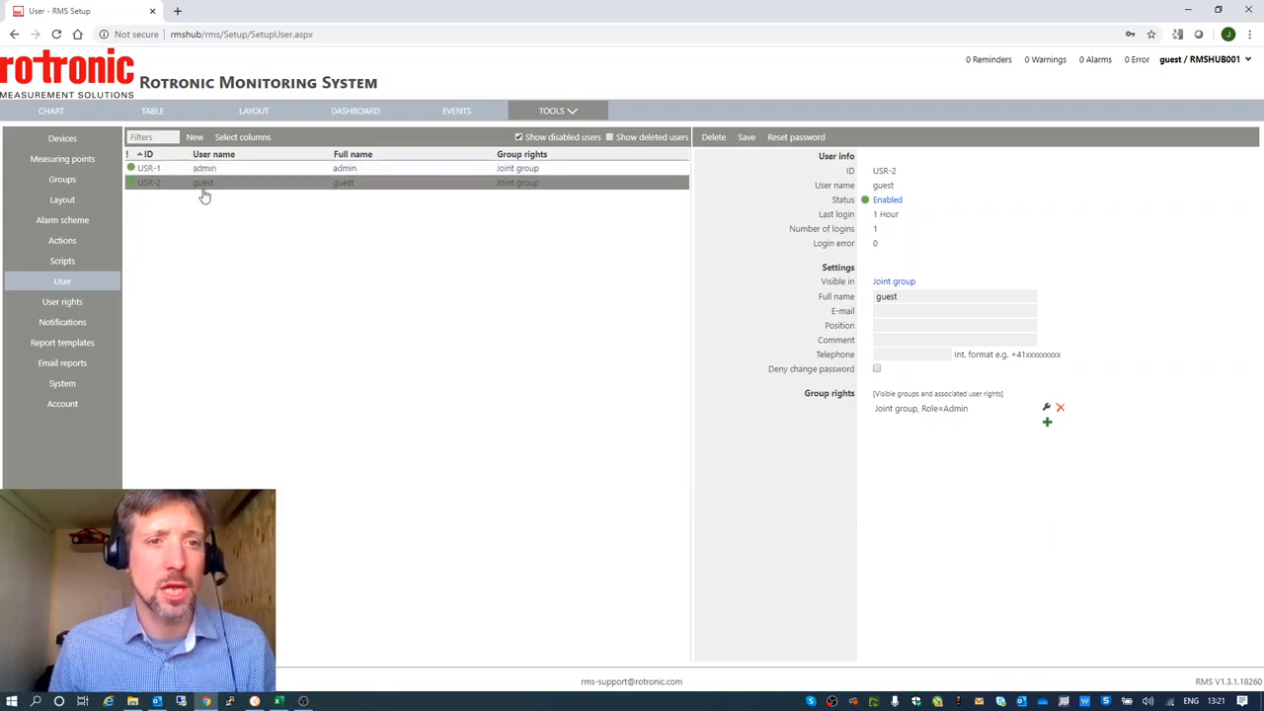
Return to Postman and examine the UserId, Username, Password, RequestType and ExpirationDays fields of the RequestToken body
left_click(1188, 9)
left_click(253, 701)
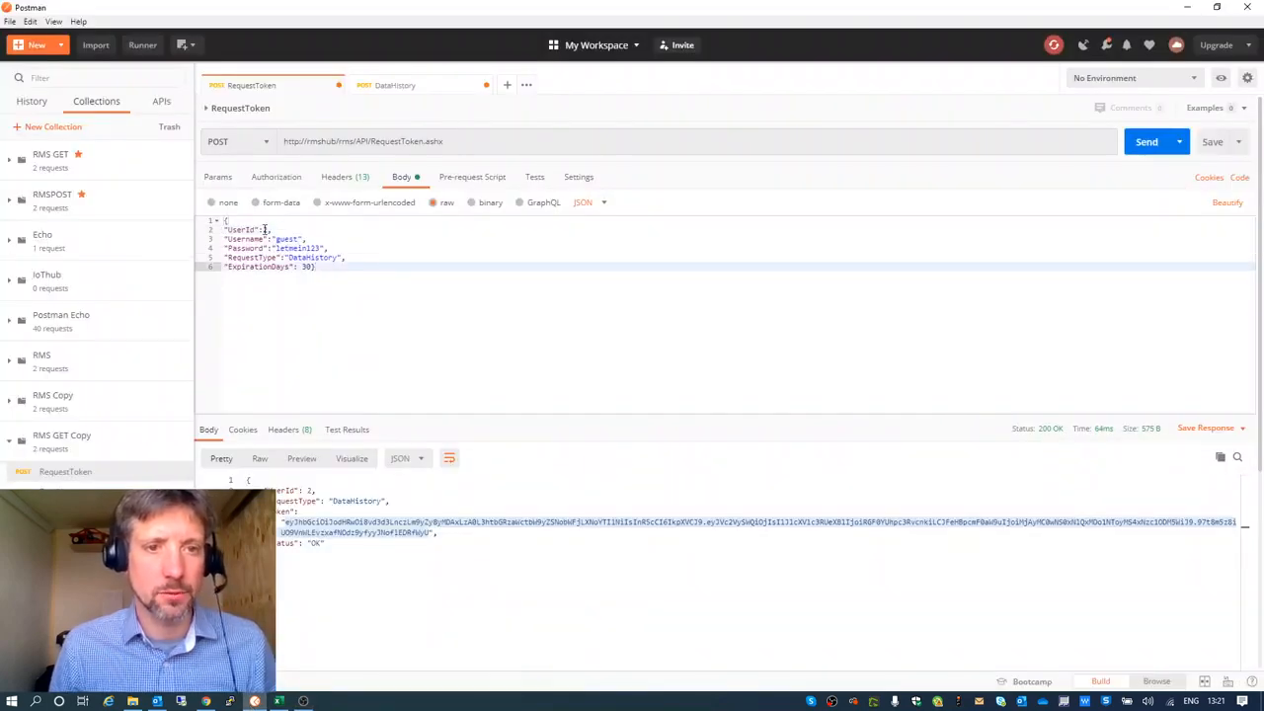
left_click(266, 230)
left_click(279, 239)
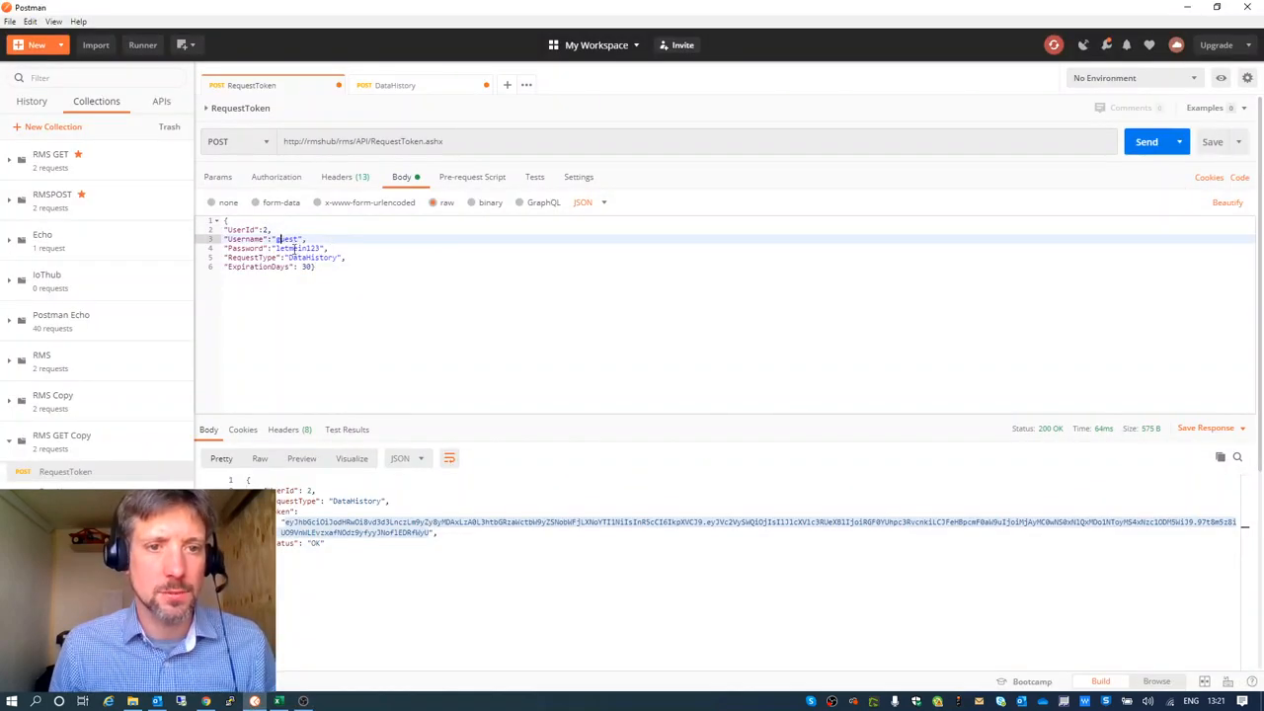
double_click(286, 249)
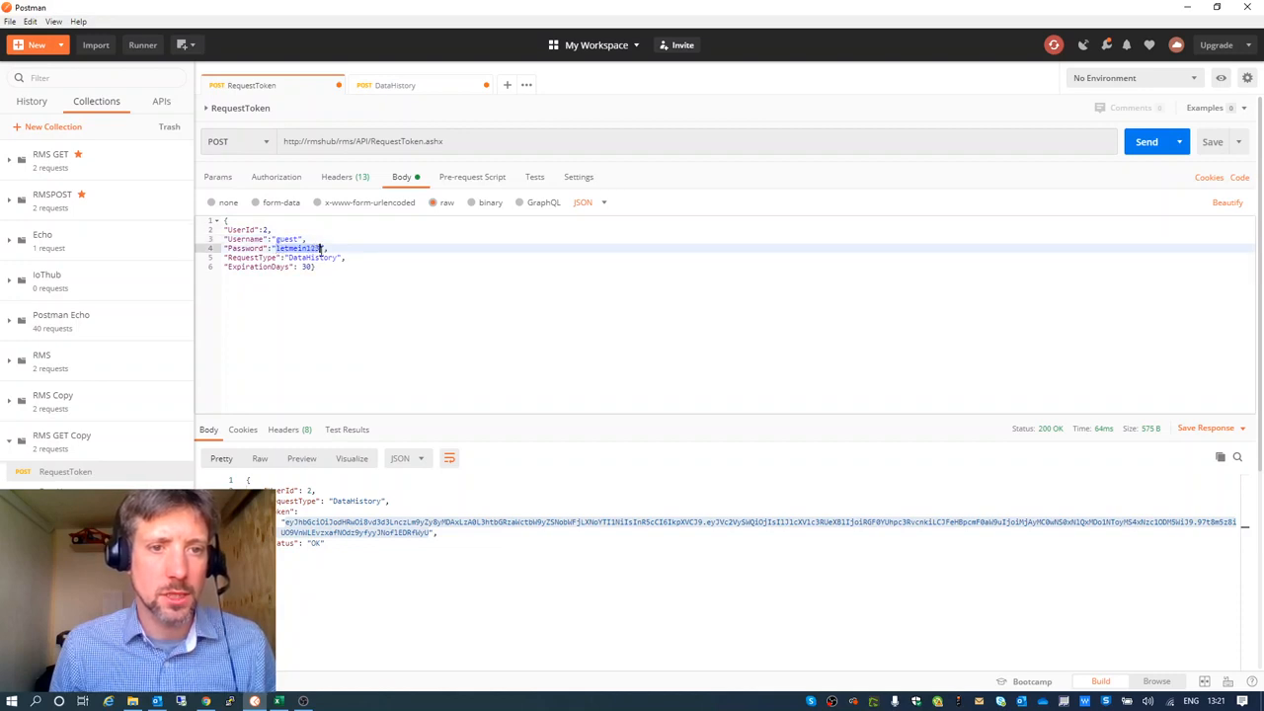
left_click(512, 254)
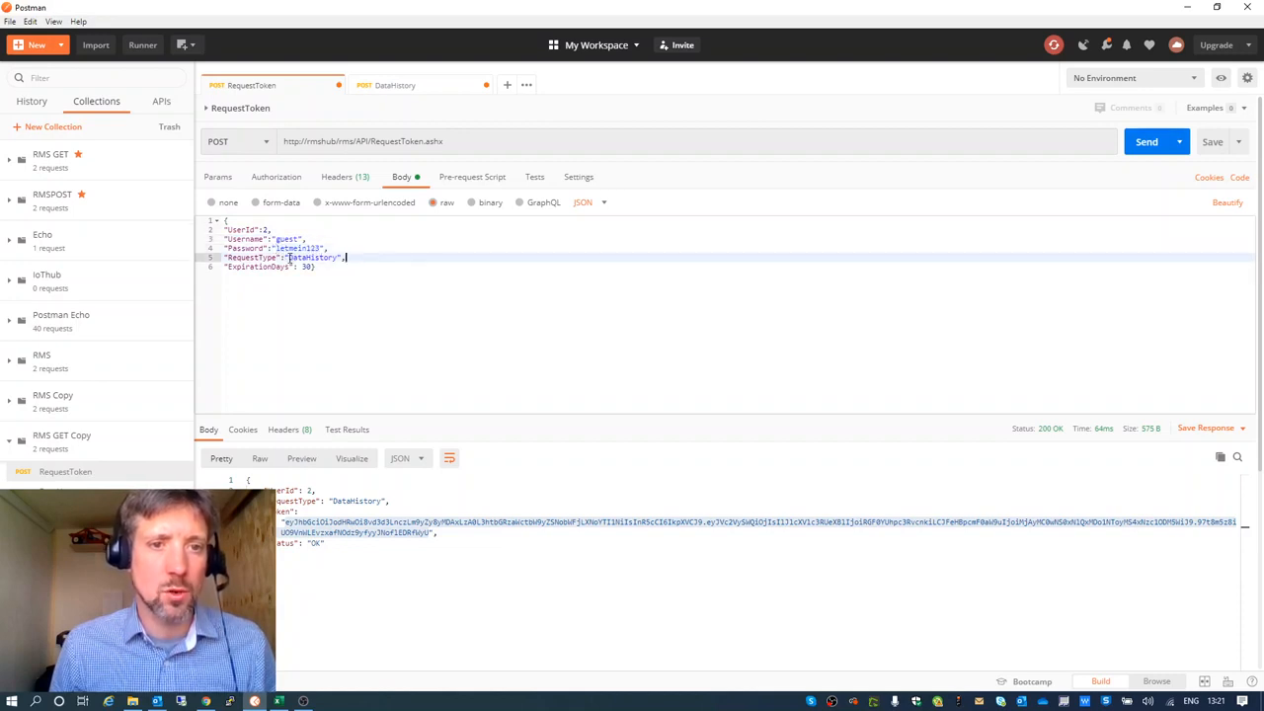
left_click_drag(288, 257, 335, 257)
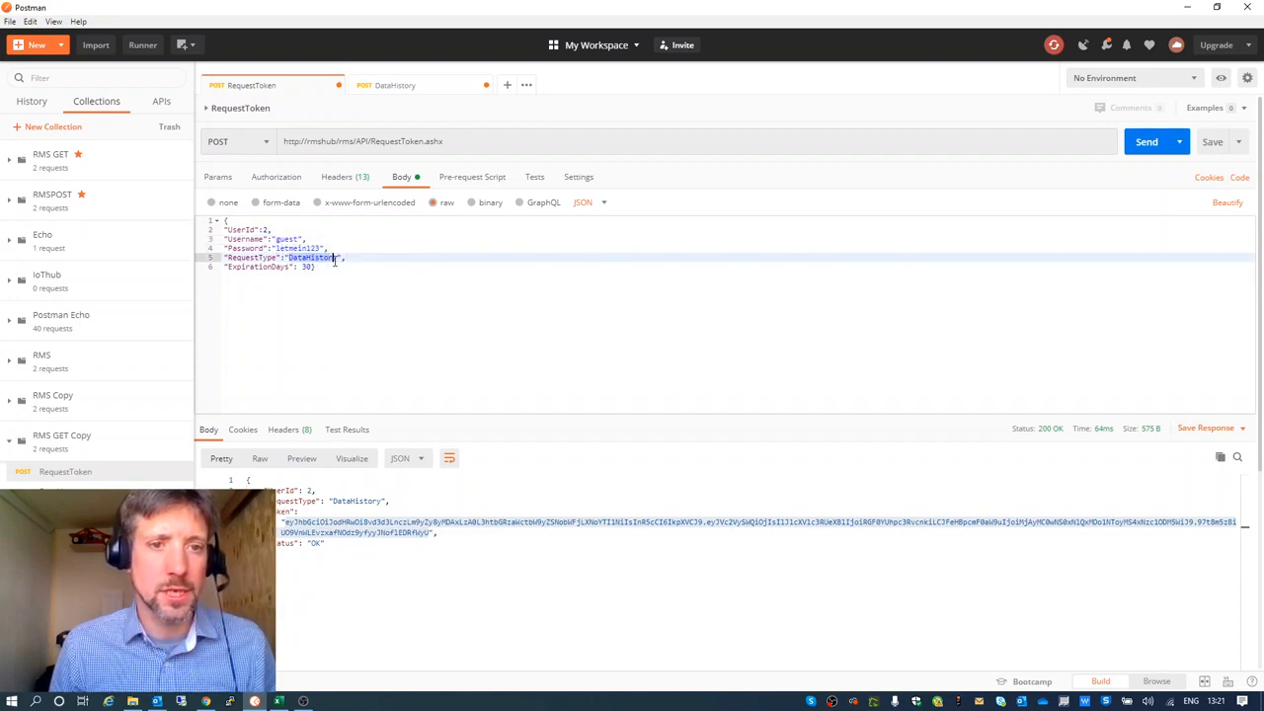
double_click(306, 267)
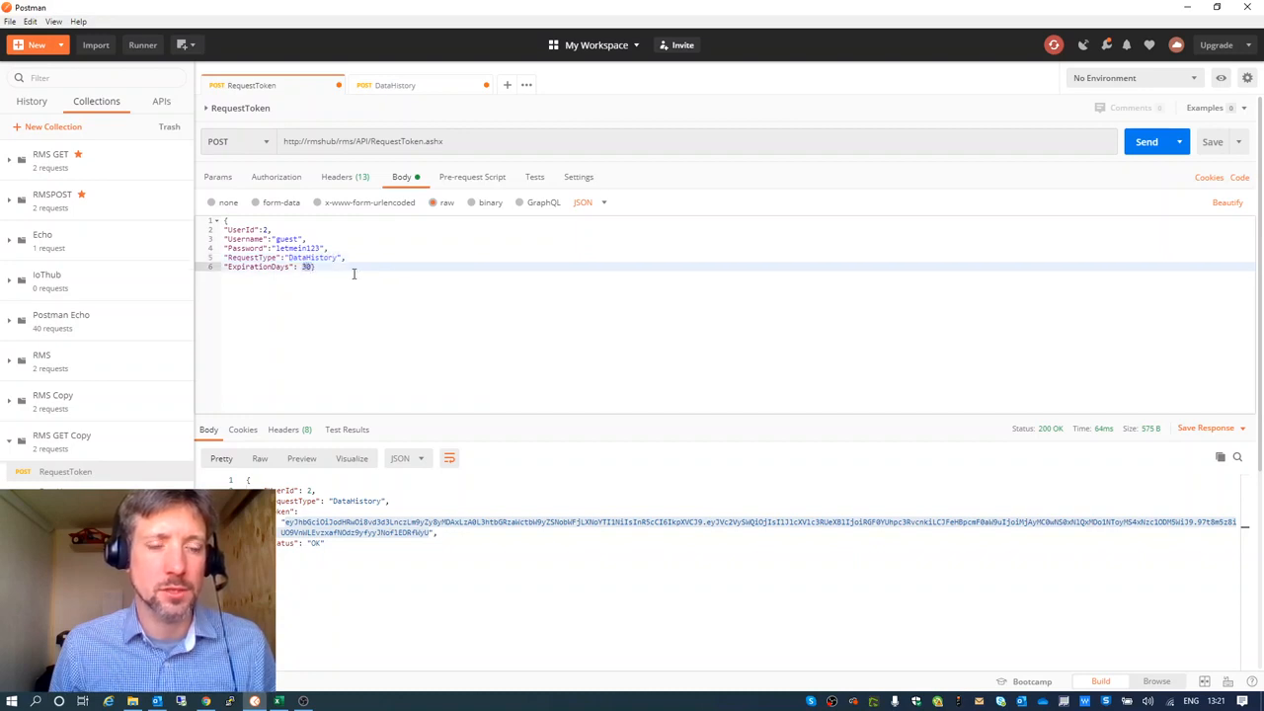
left_click(314, 267)
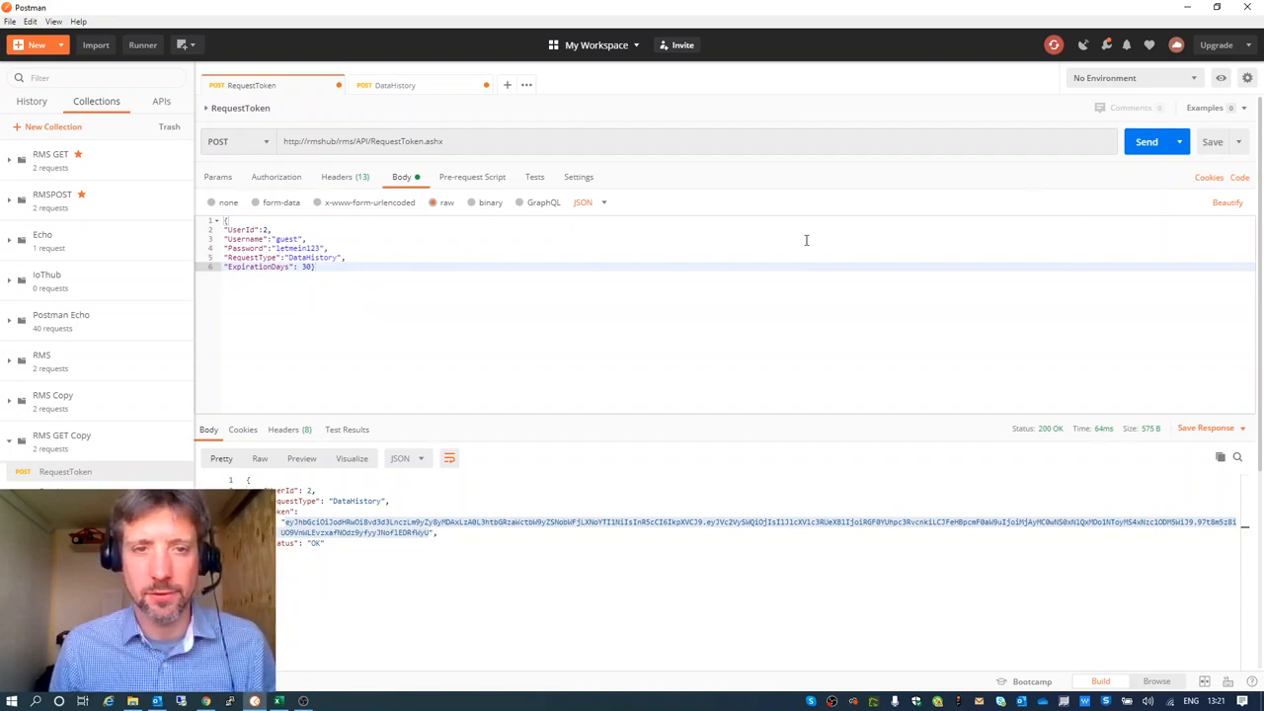
Send the RequestToken request and copy the token from the response
left_click(1150, 152)
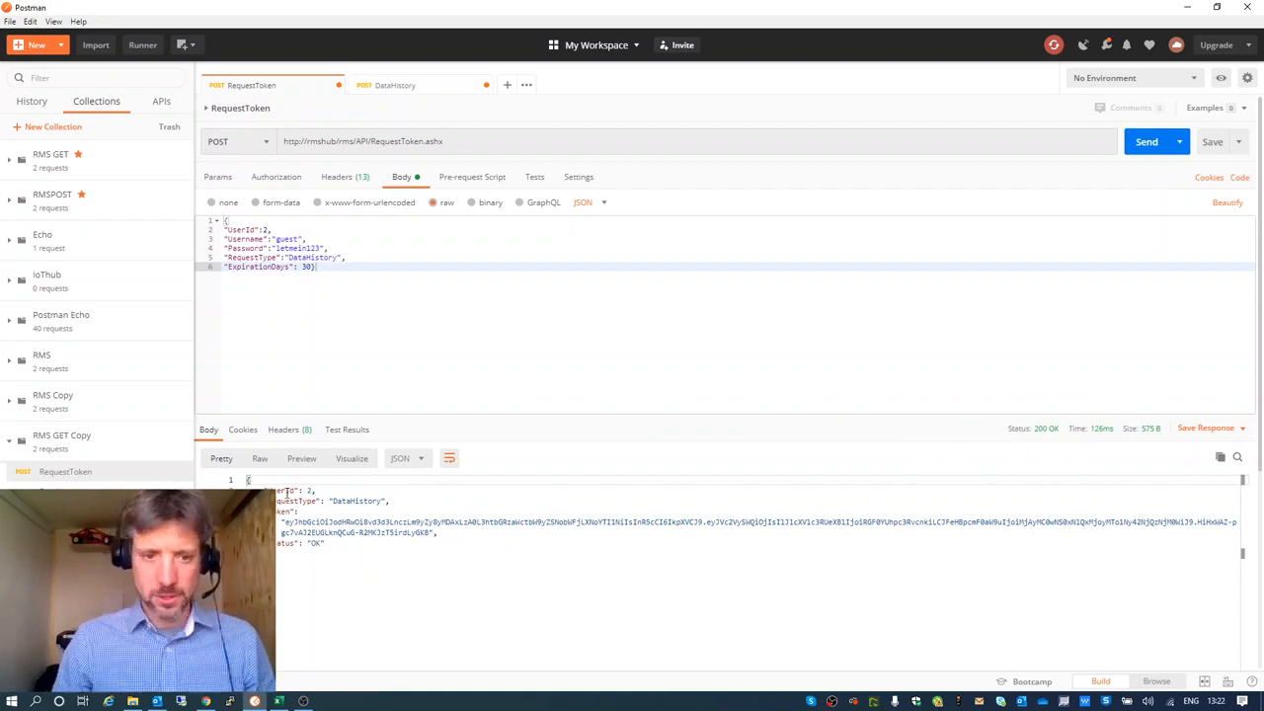
left_click_drag(283, 521, 430, 533)
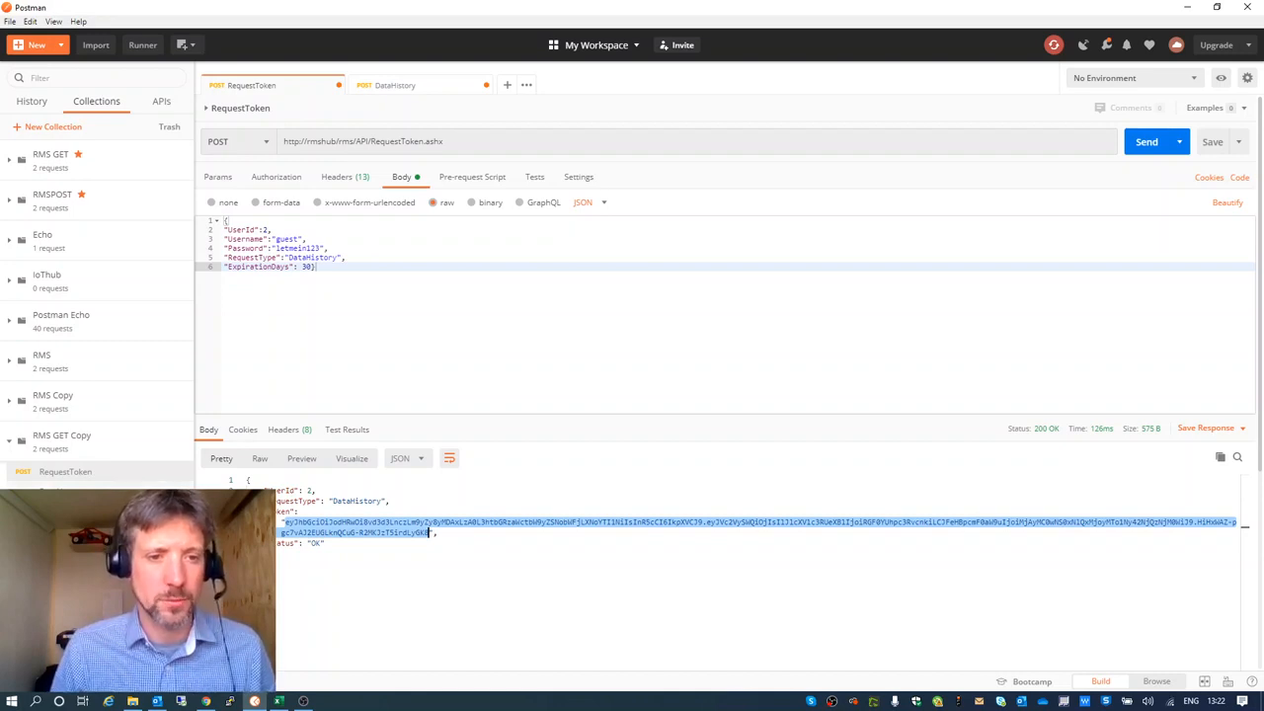
Open the DataHistory request and examine the ID, From, To, Count and Order fields in its body
left_click(397, 86)
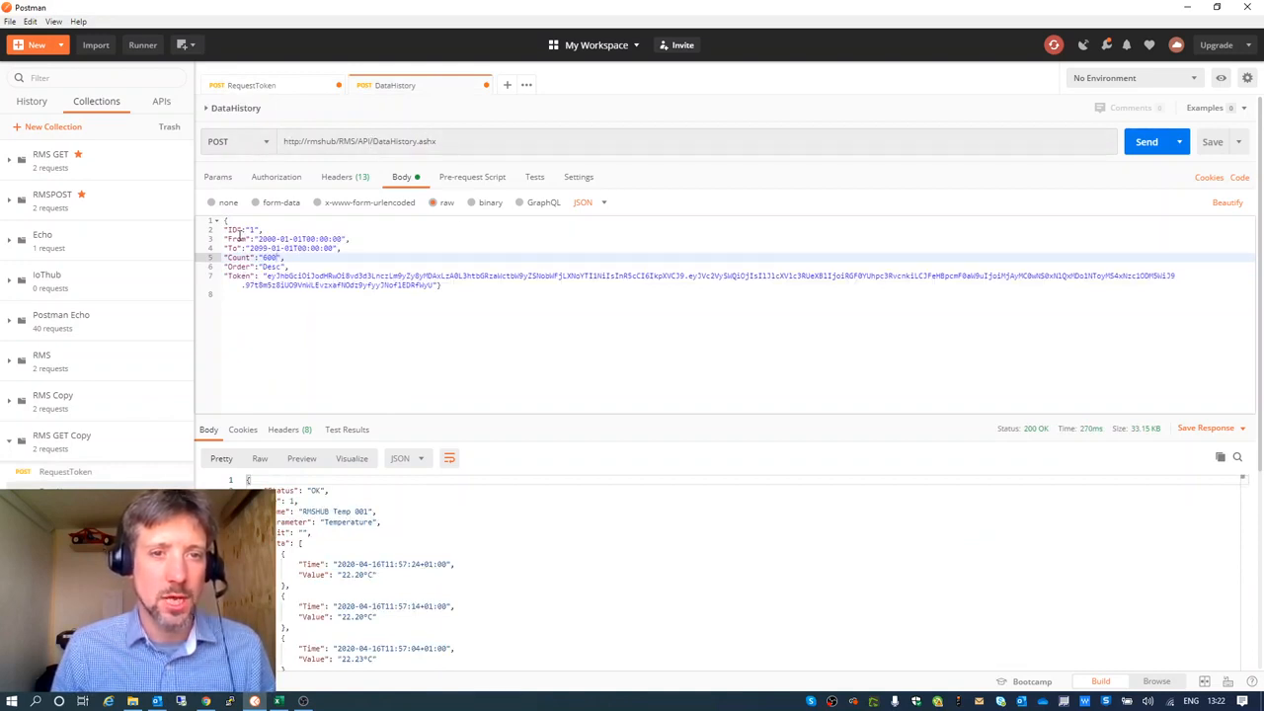
left_click_drag(223, 229, 267, 229)
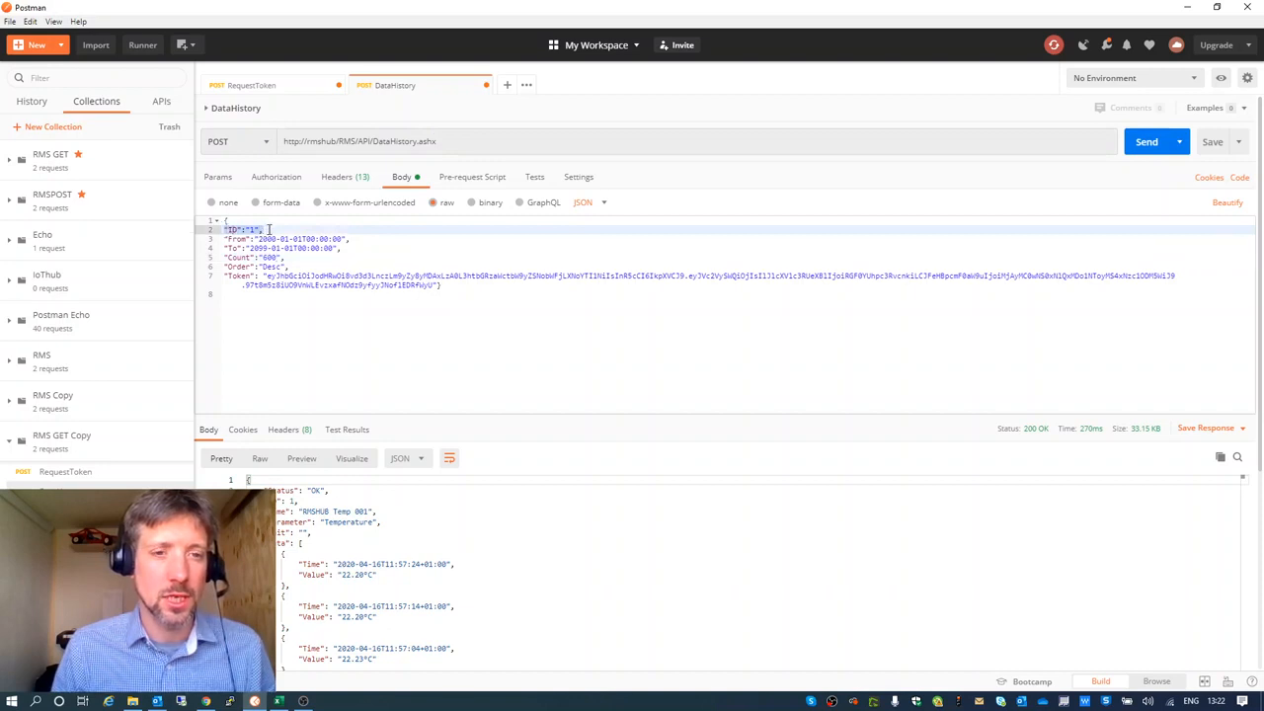
left_click(267, 229)
left_click_drag(225, 238, 225, 267)
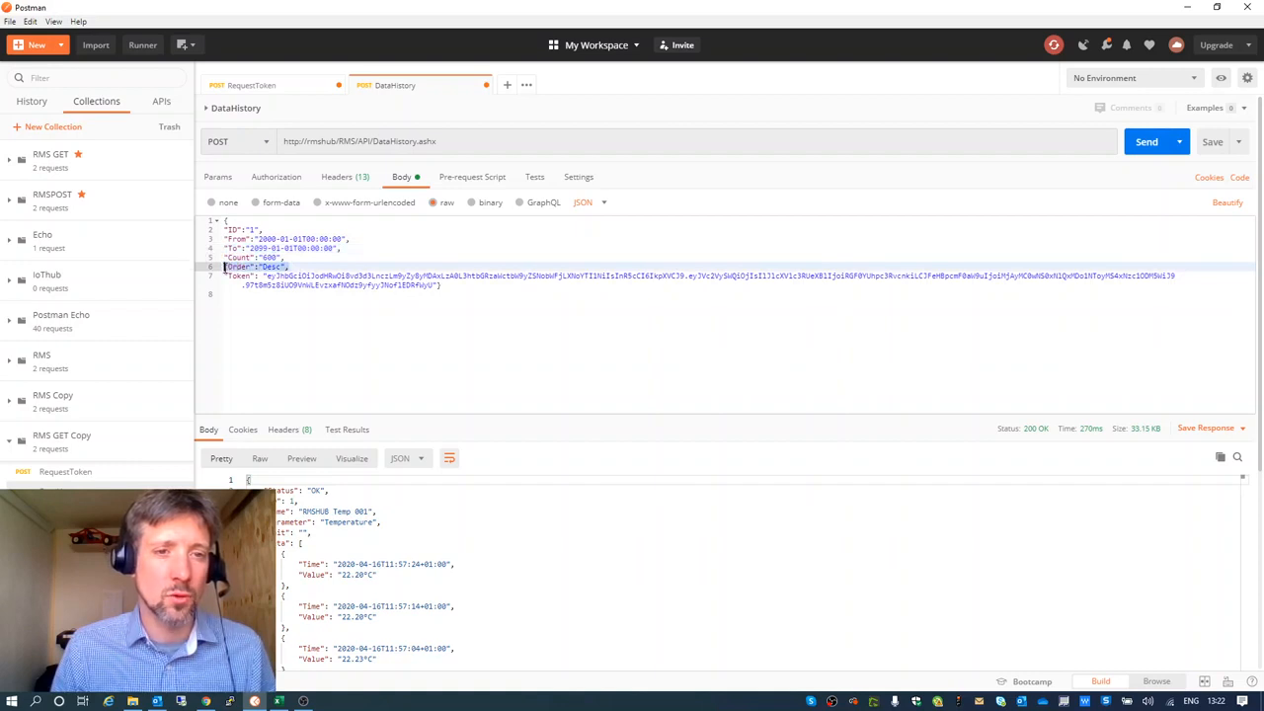
left_click(290, 268)
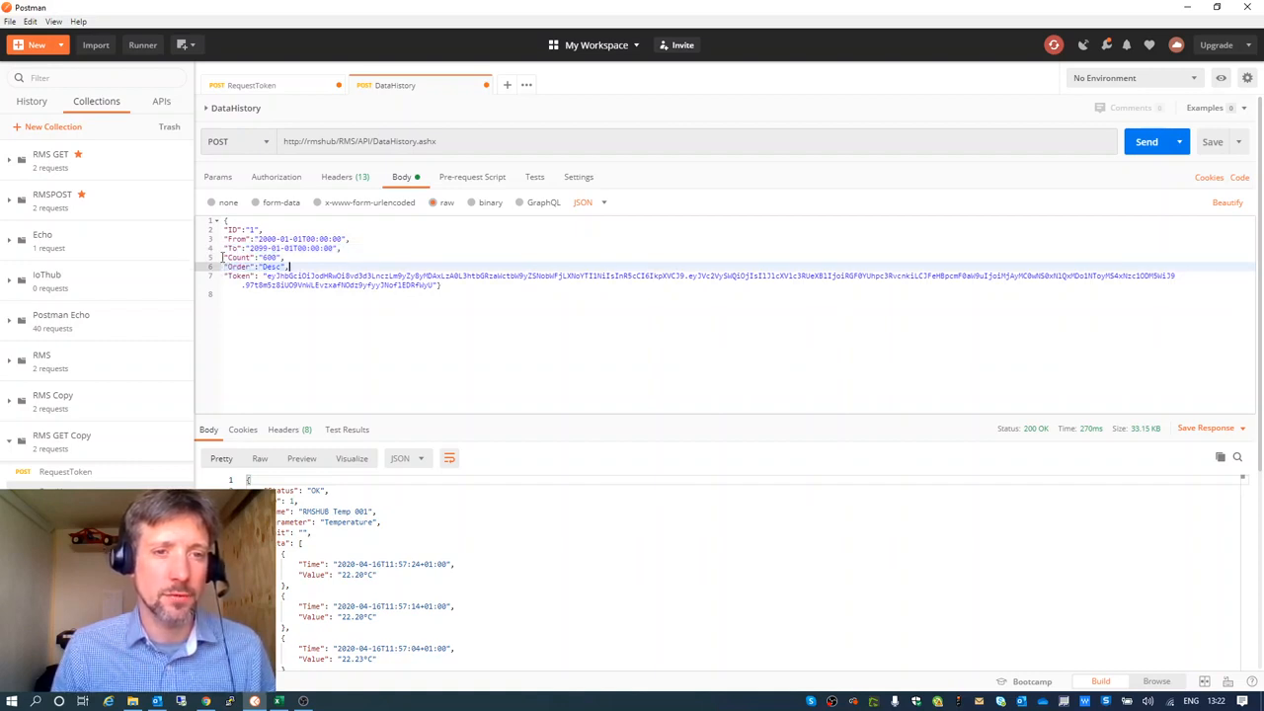
Set Count to 1 in the DataHistory body and replace the Token value with the newly copied token
left_click(276, 257)
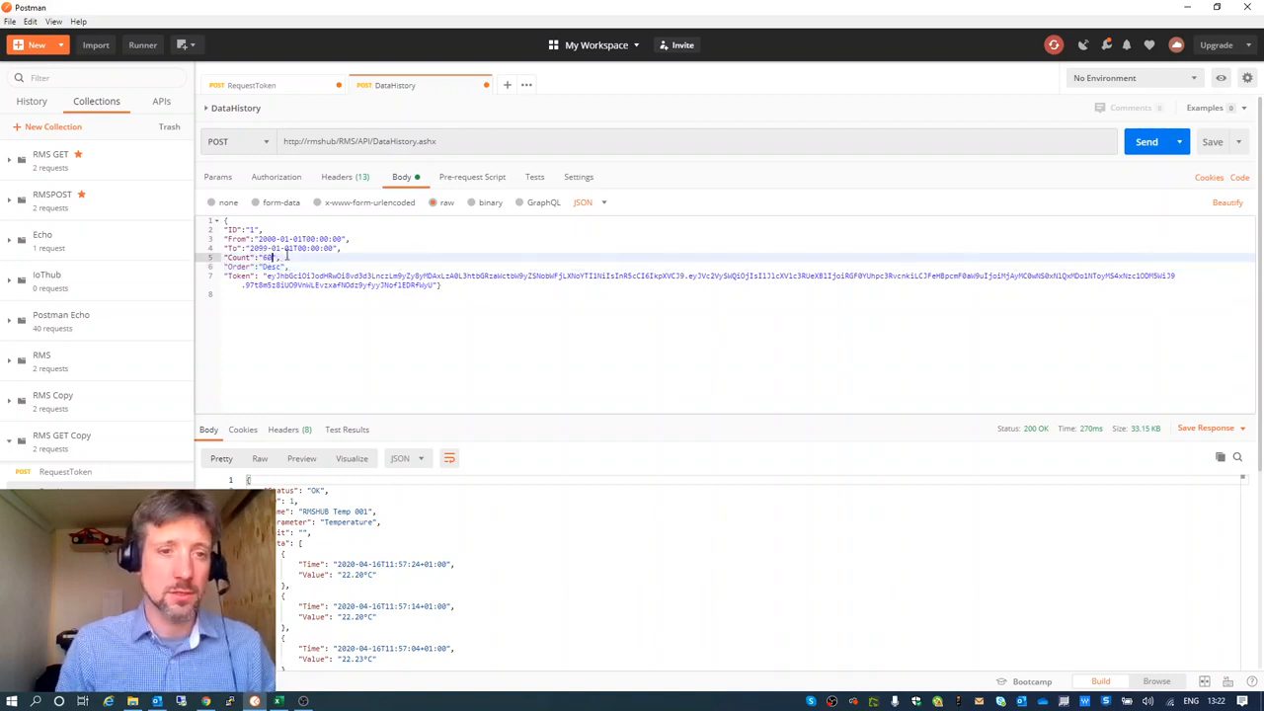
type("1")
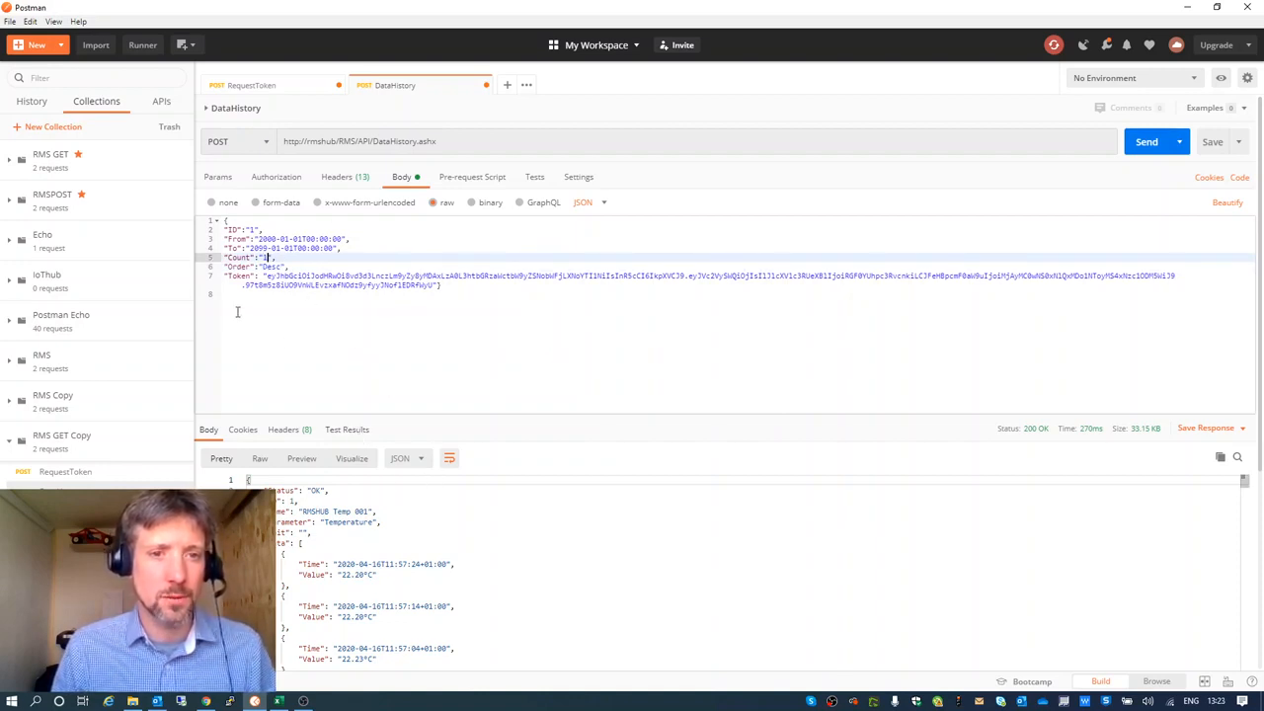
left_click_drag(267, 276, 431, 286)
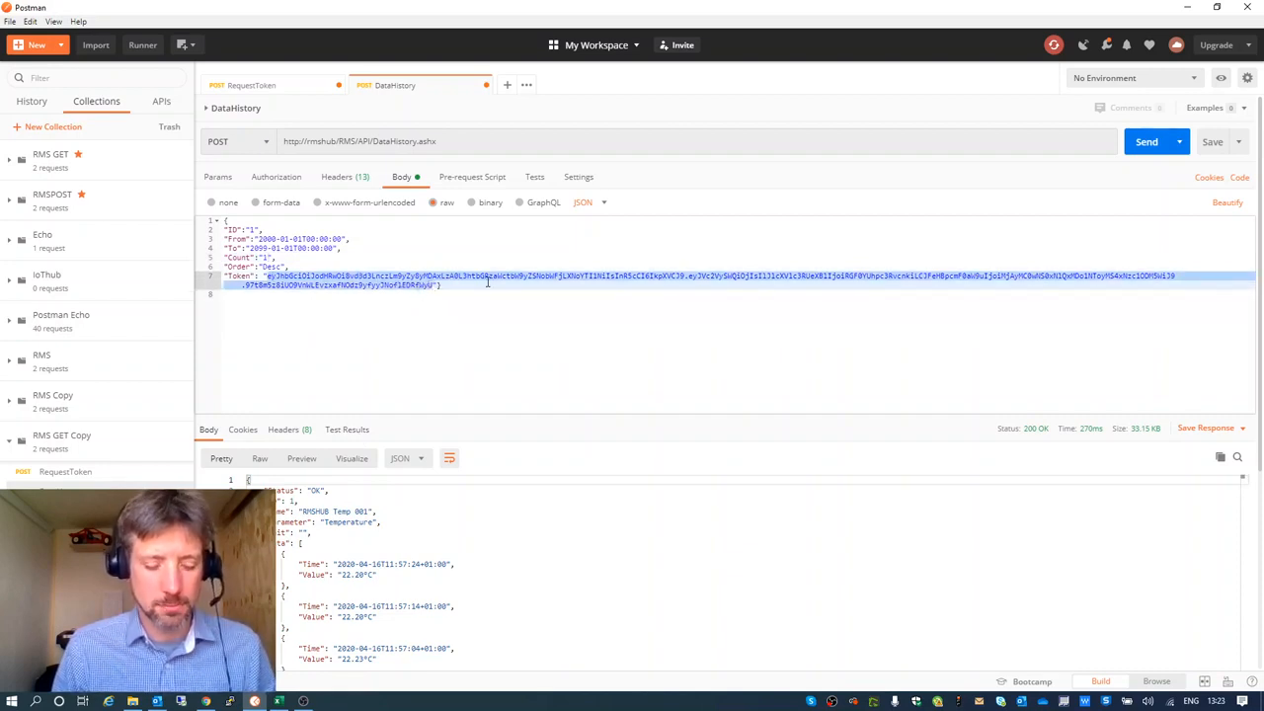
key("ctrl+v")
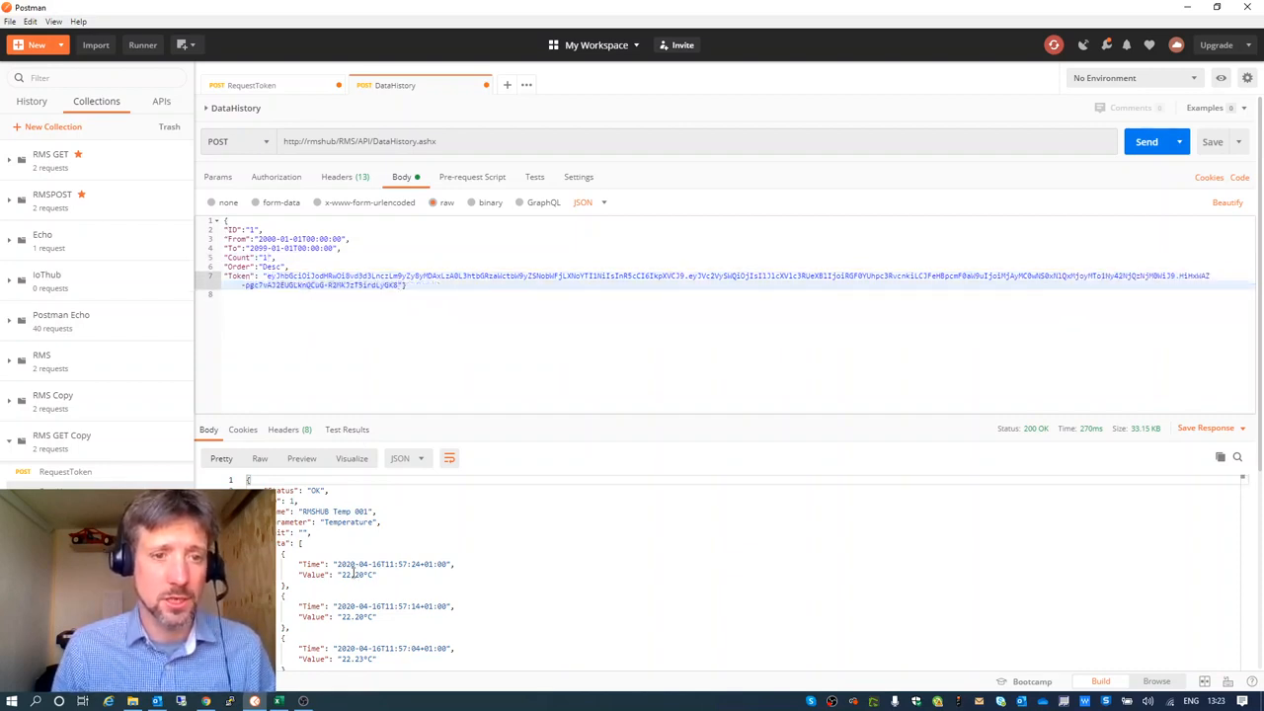
Switch to the RMS web page and look up the temperature measuring point's ID in the measuring points setup
left_click(207, 701)
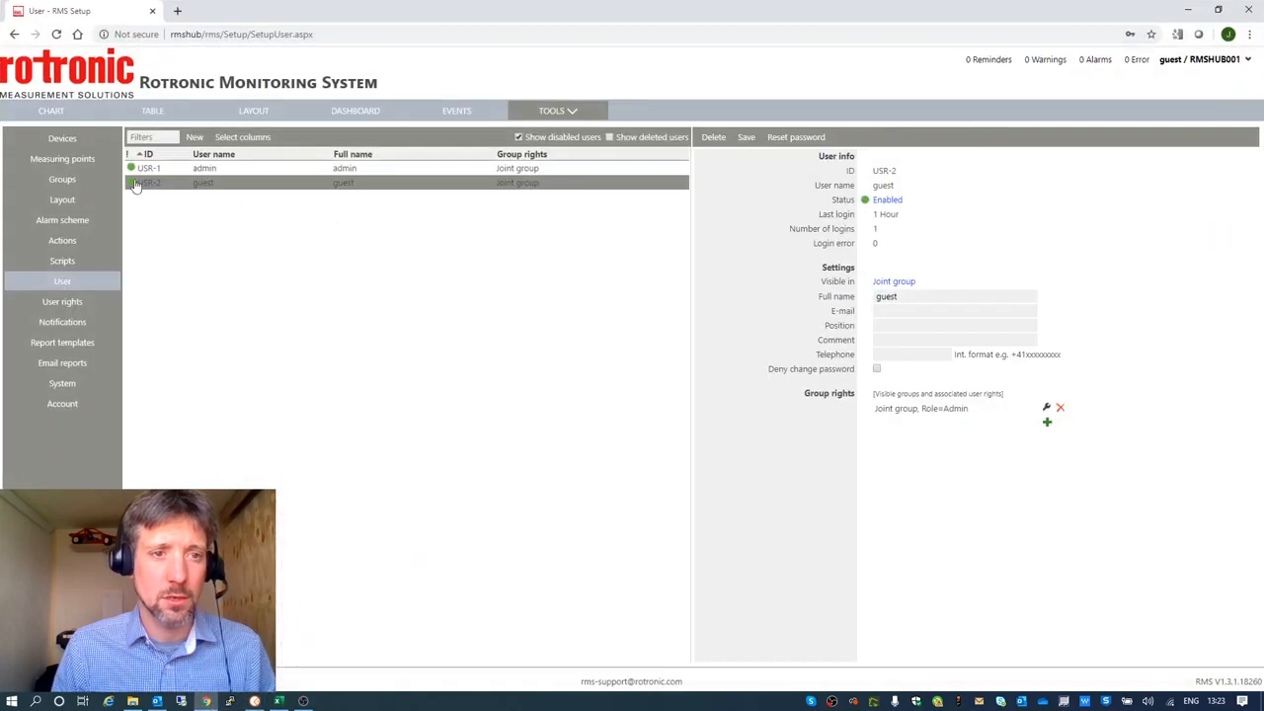
left_click(62, 158)
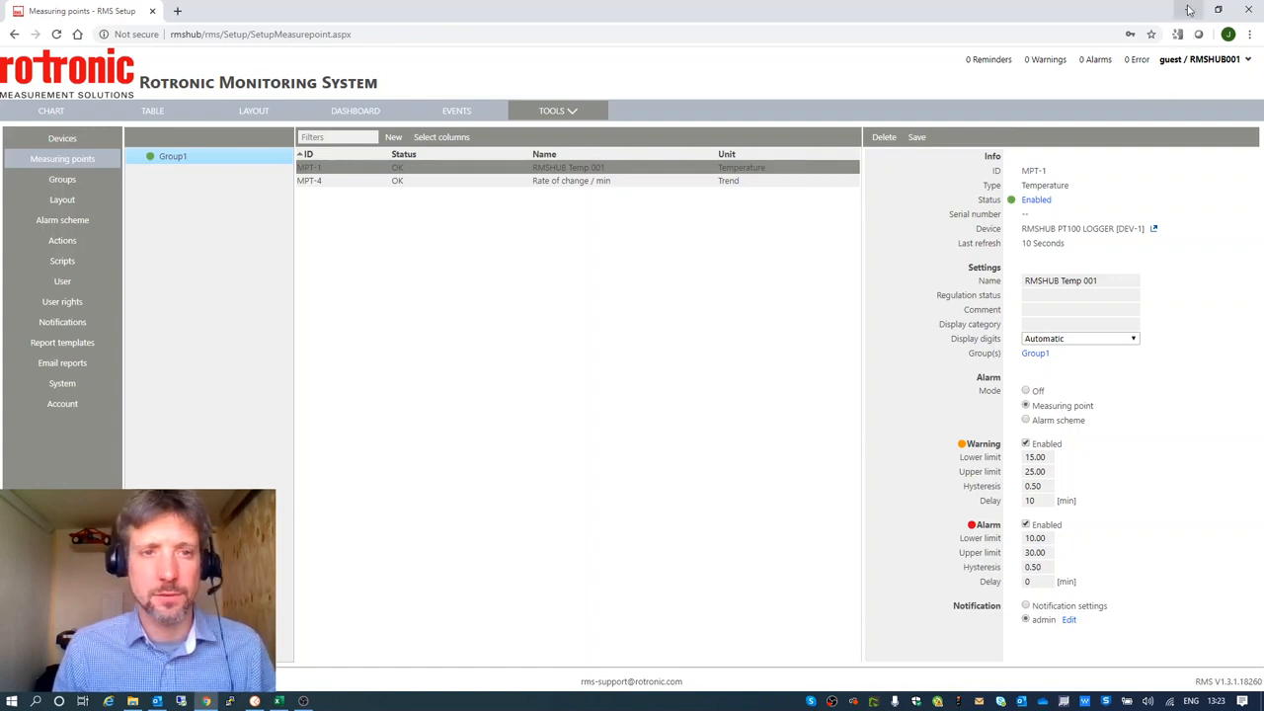
Return to Postman and send the DataHistory request
left_click(257, 701)
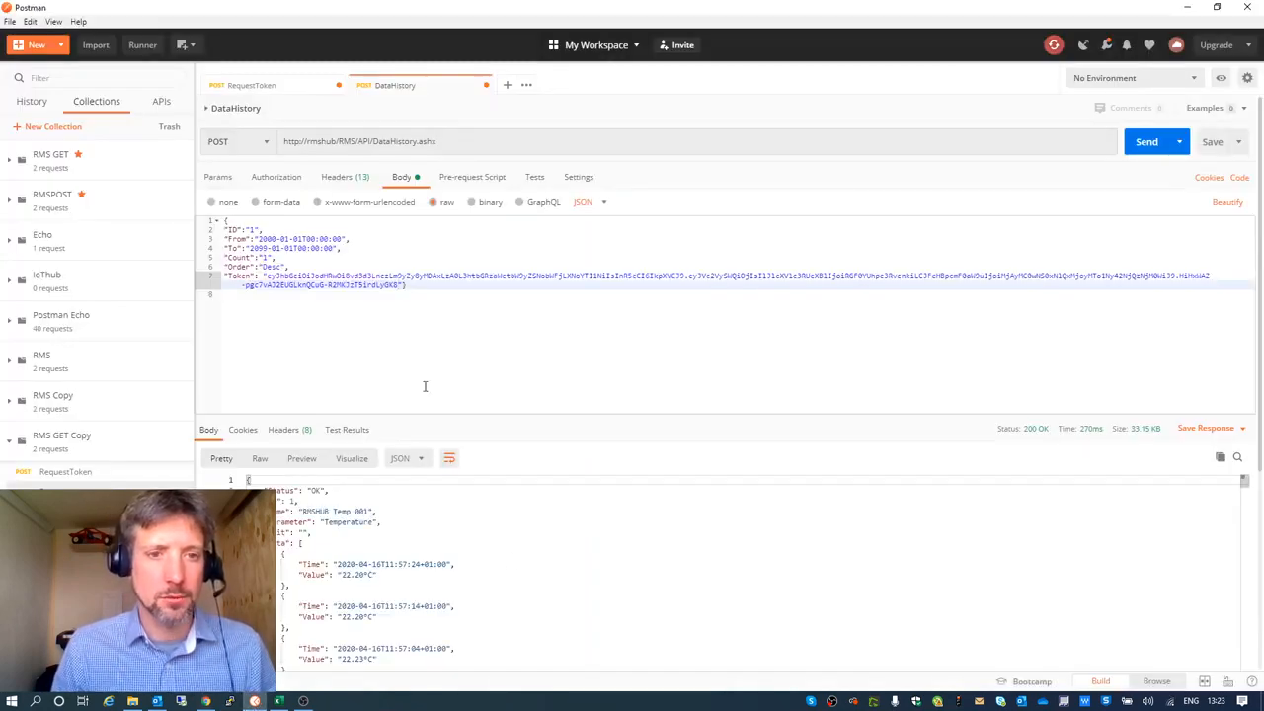
left_click(1147, 148)
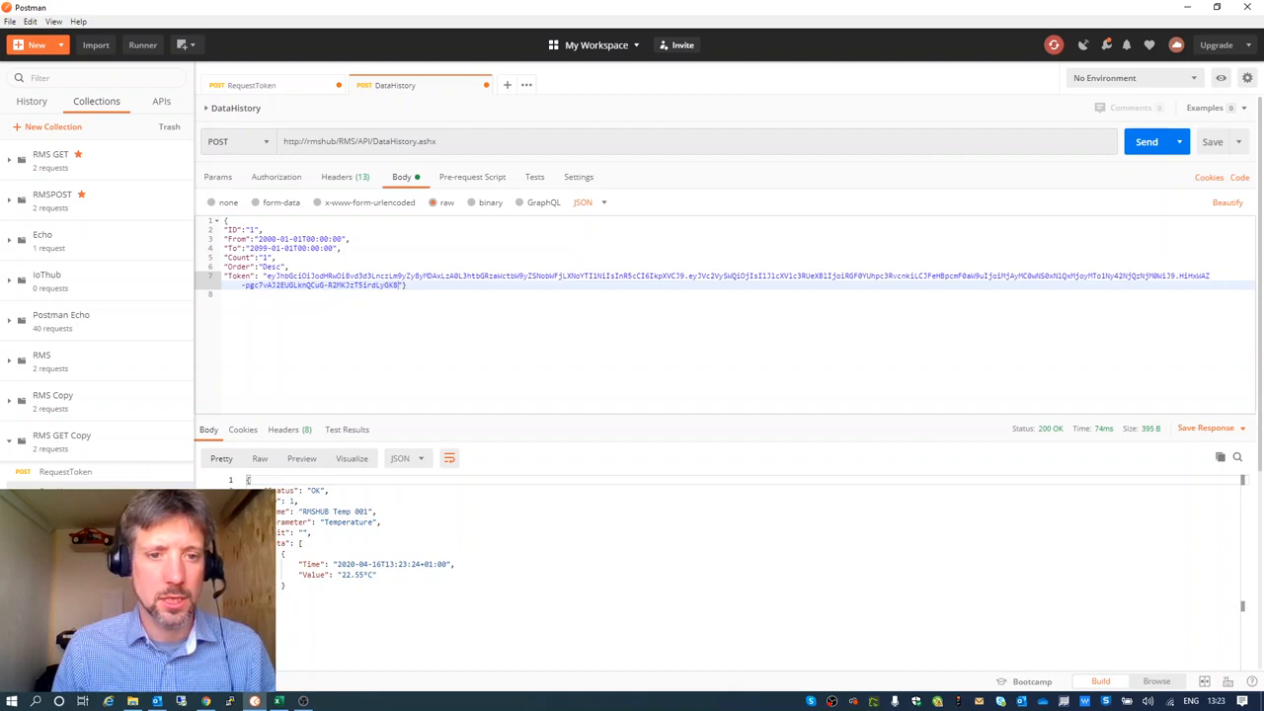
Examine the measuring point's name, parameter, timestamp and measured value in the DataHistory response
left_click_drag(278, 512, 396, 510)
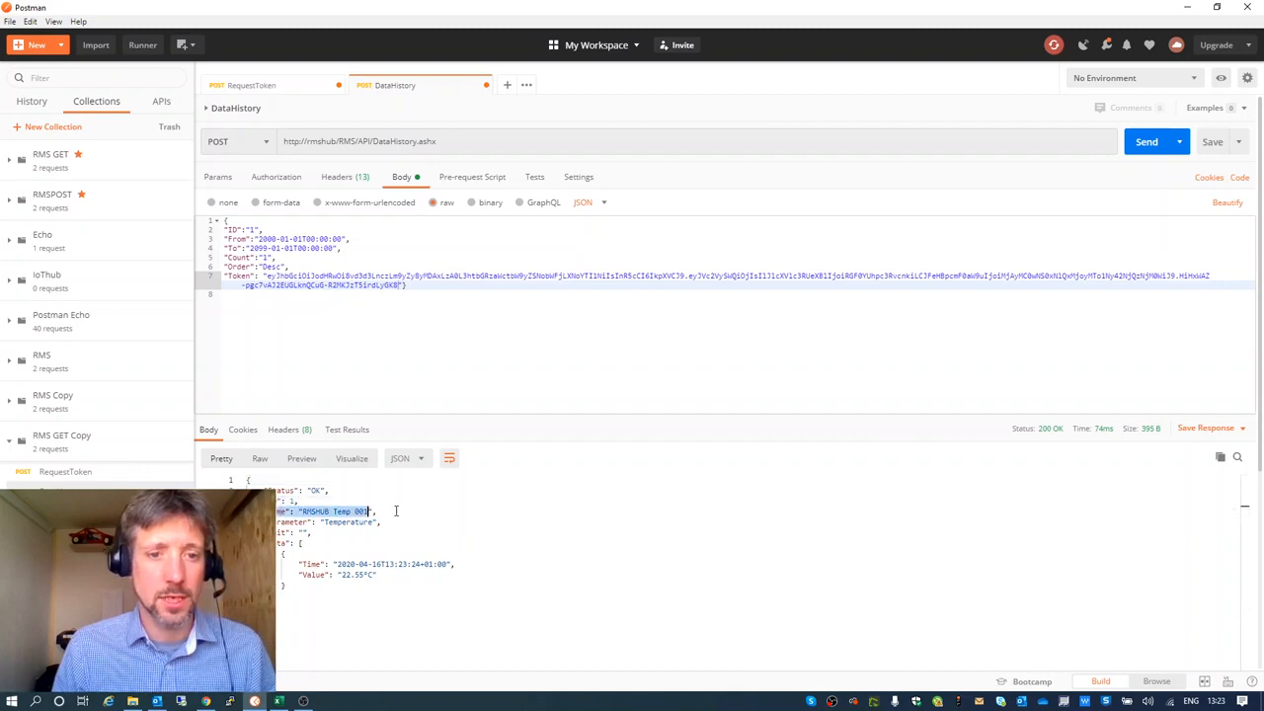
left_click(394, 521)
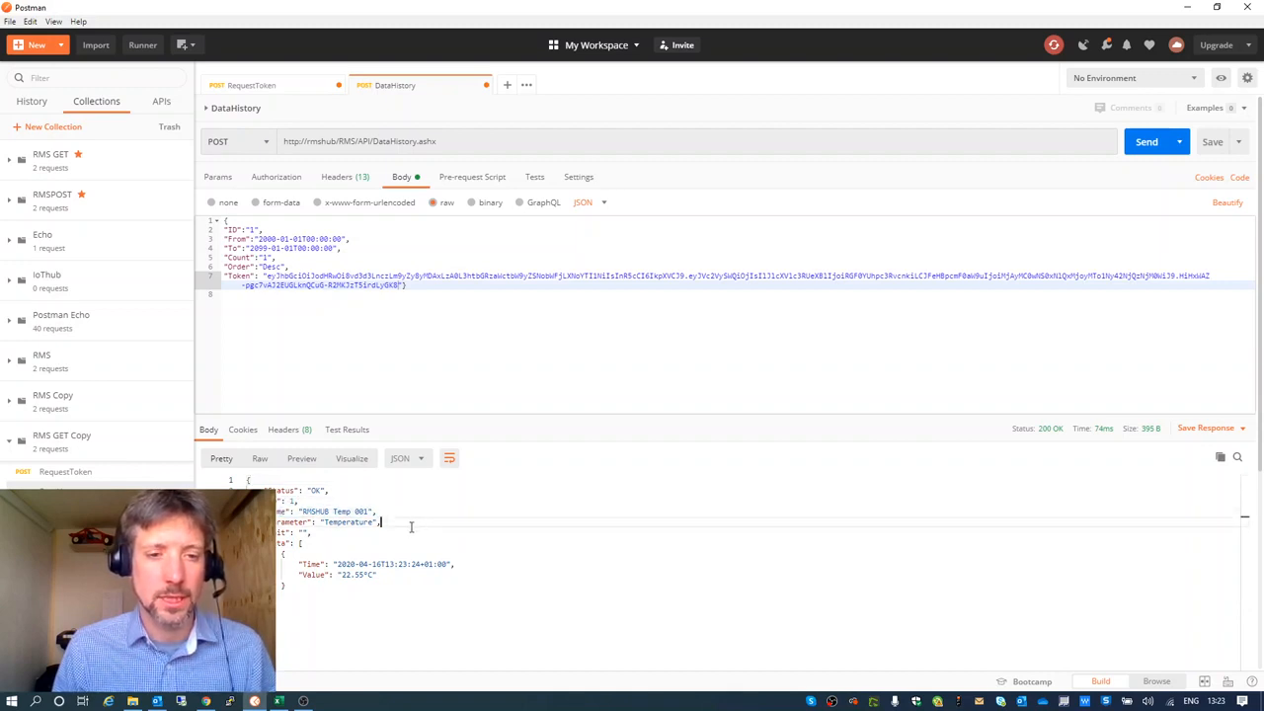
left_click_drag(398, 521, 277, 523)
left_click(467, 555)
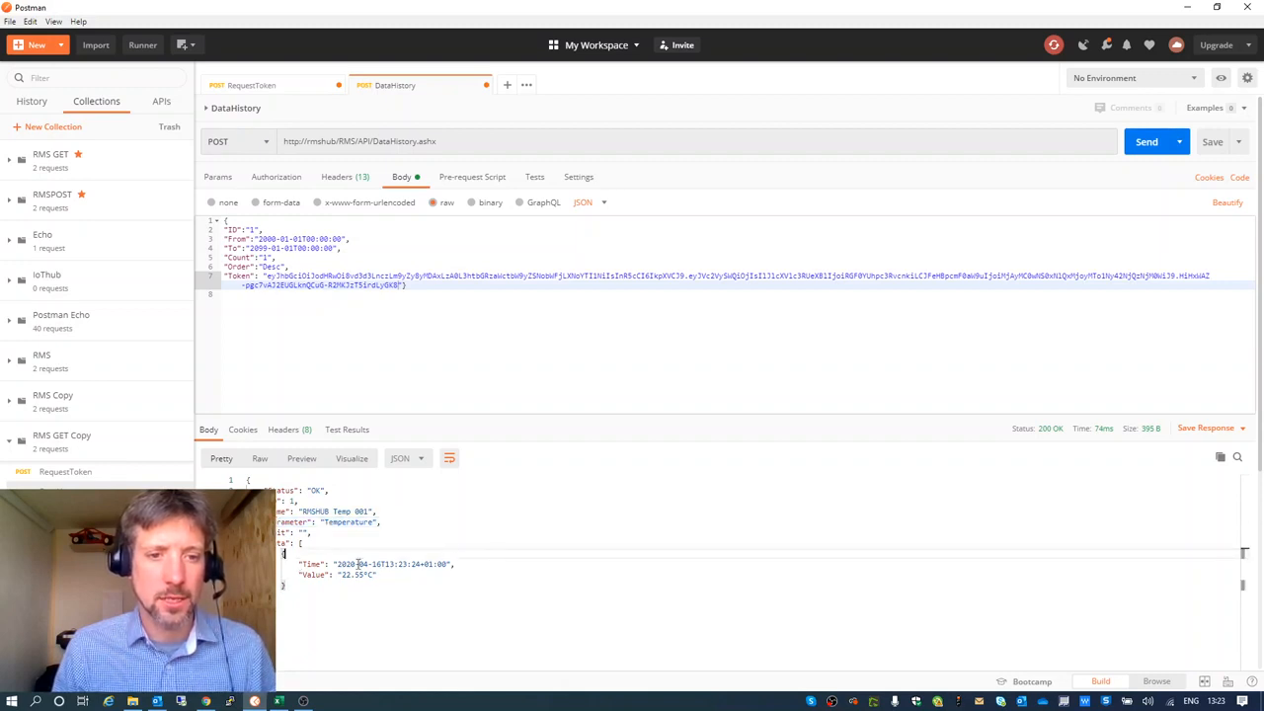
left_click_drag(336, 565, 383, 568)
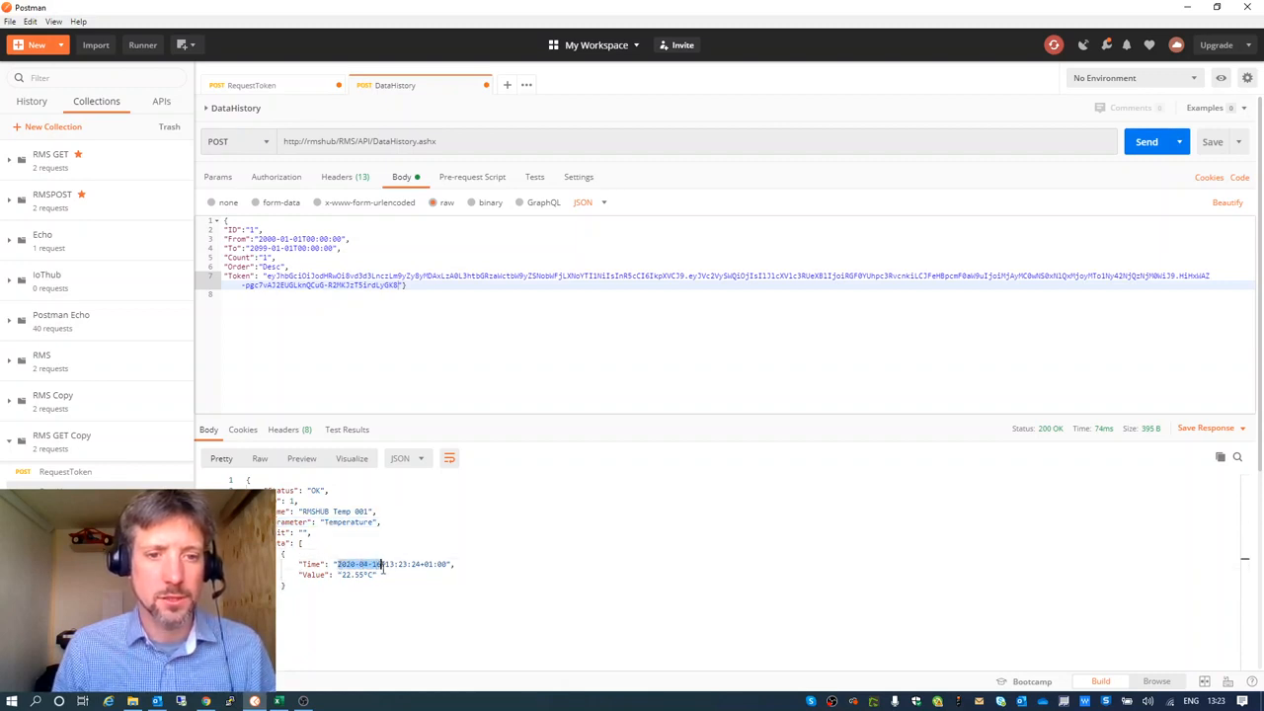
left_click(392, 563)
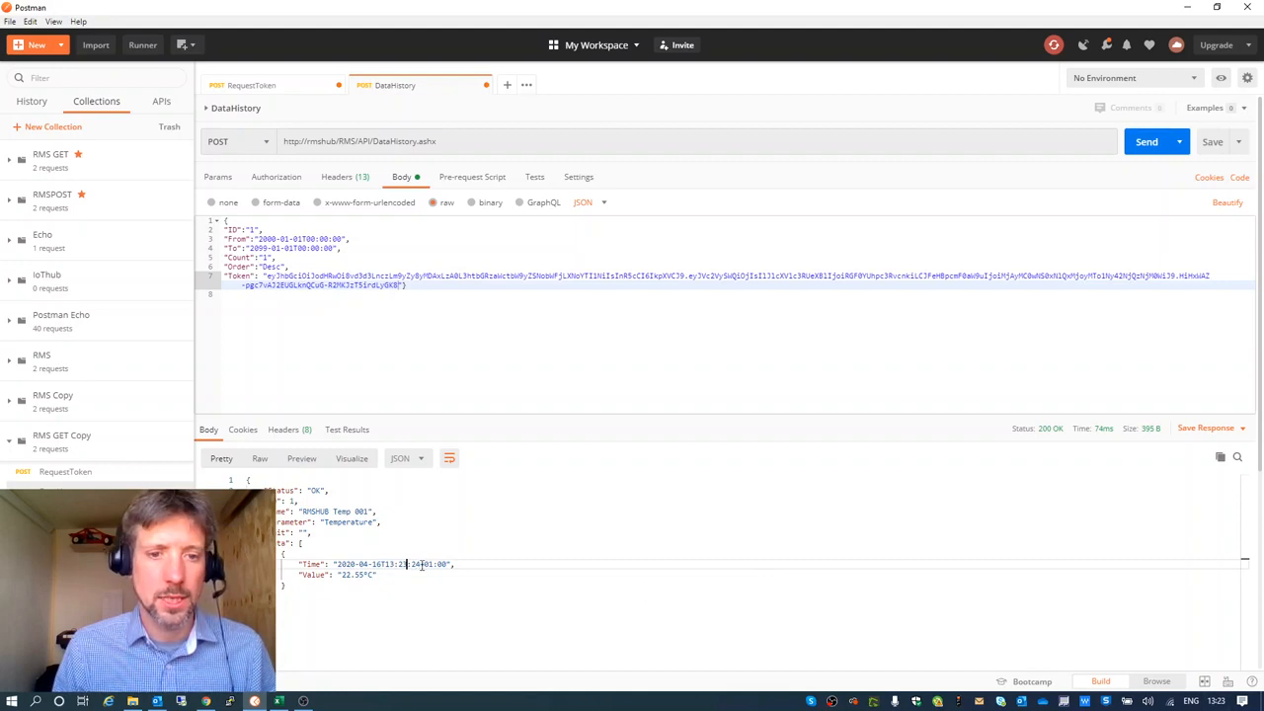
left_click_drag(420, 565, 303, 564)
left_click(506, 573)
left_click(430, 573)
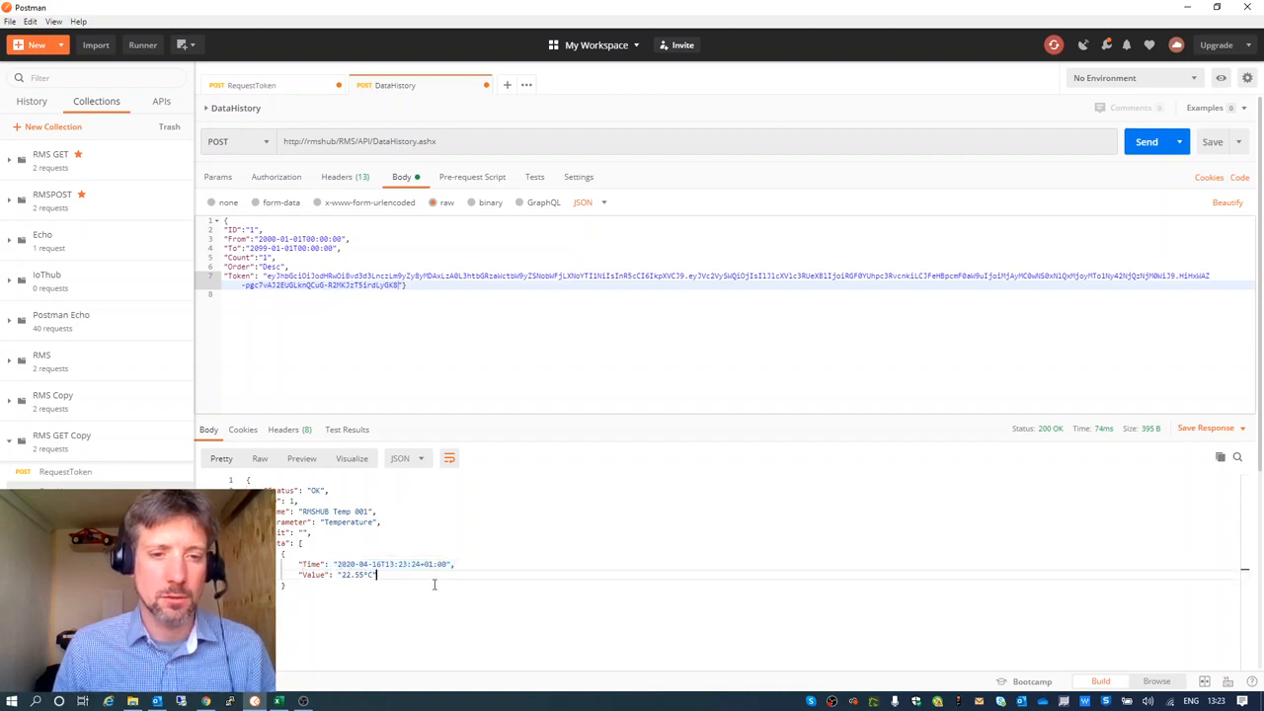
left_click_drag(377, 575, 310, 575)
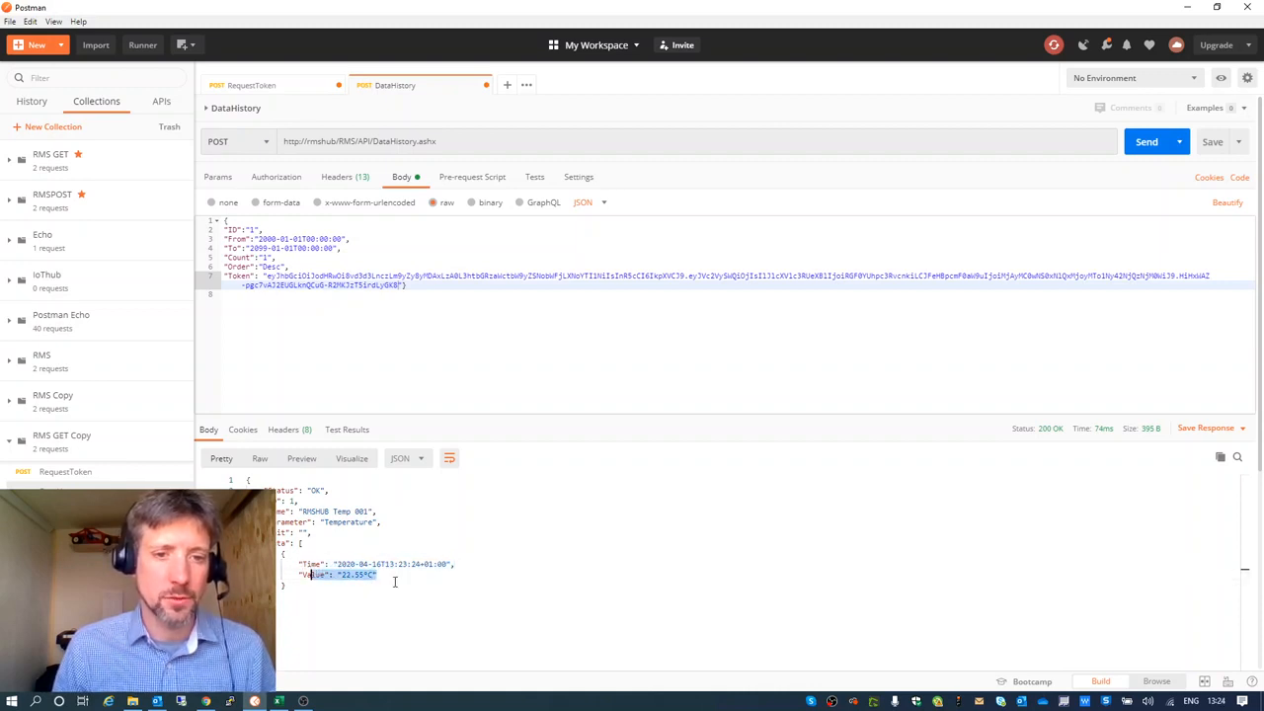
left_click(363, 581)
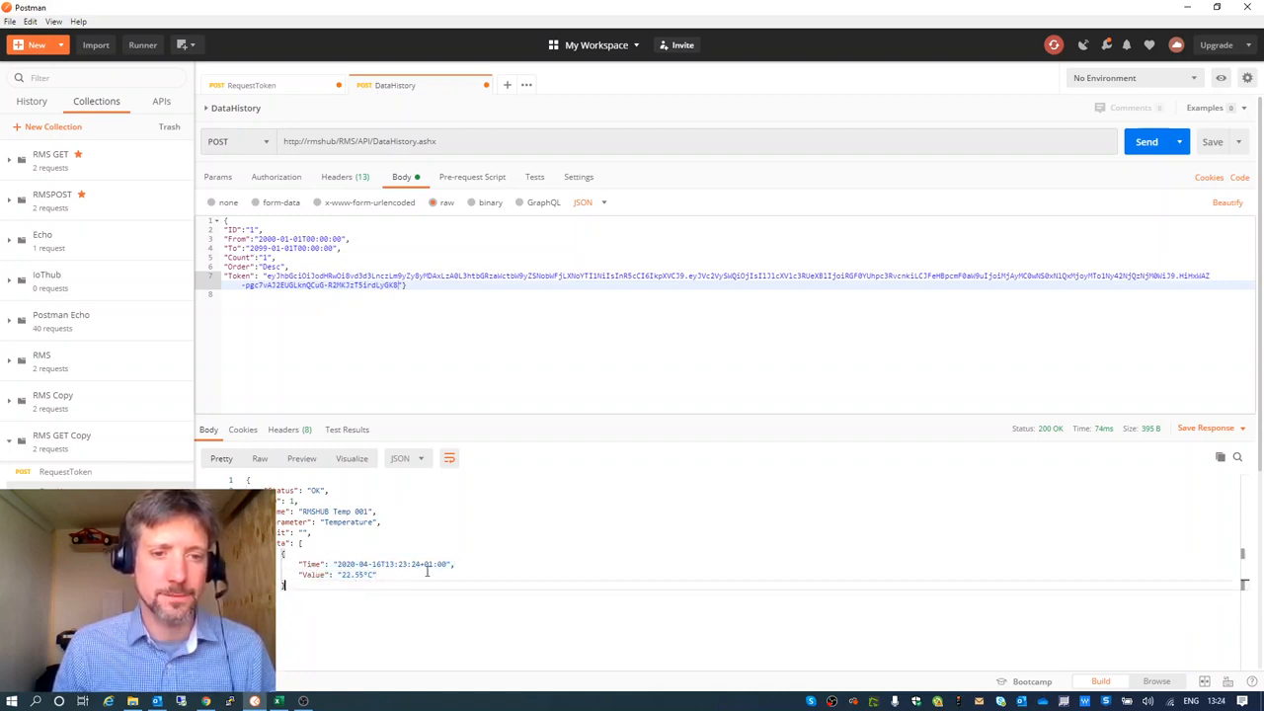
Resend the DataHistory request, send it again with Count set to 600, and look through the returned readings
left_click(1155, 144)
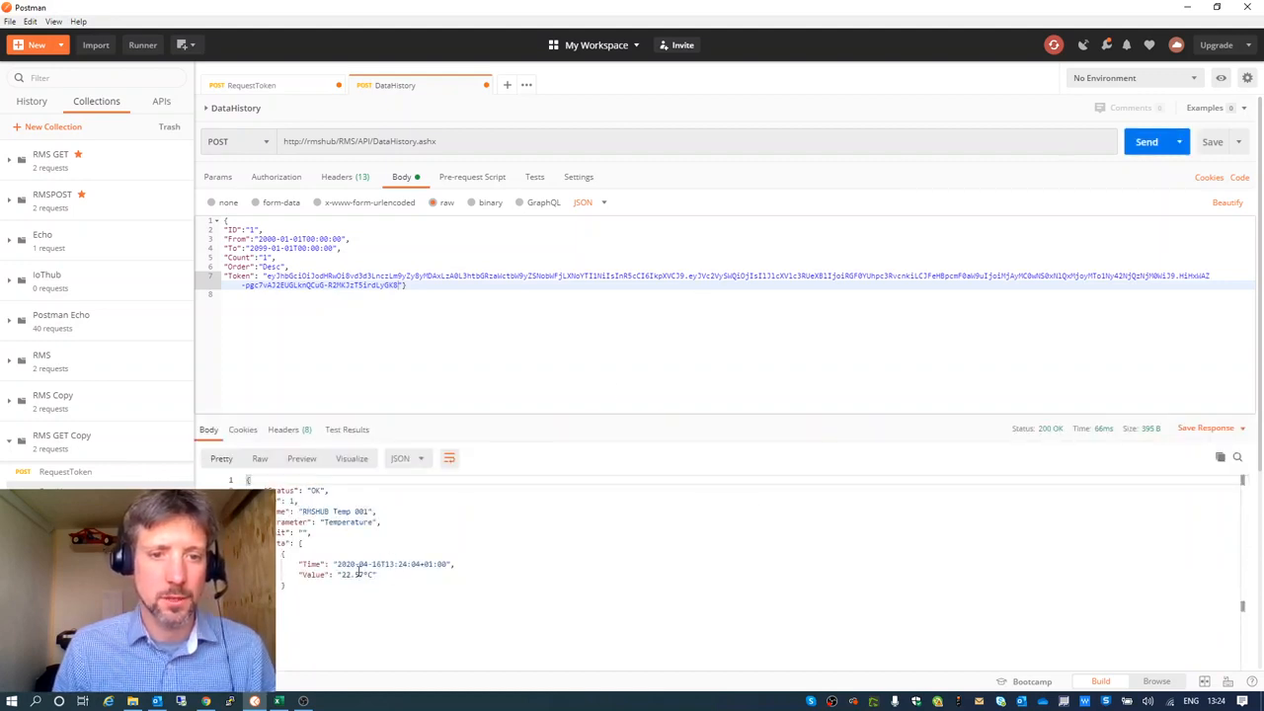
left_click(267, 258)
type("600")
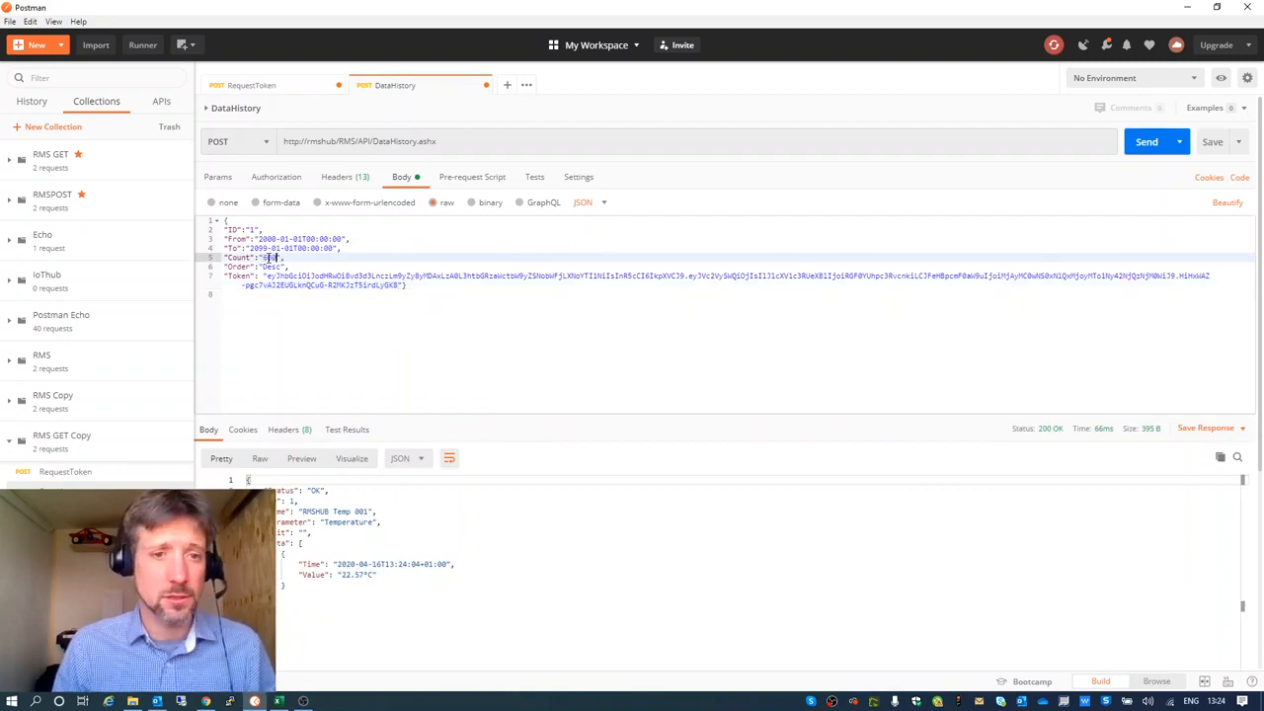
left_click(1137, 148)
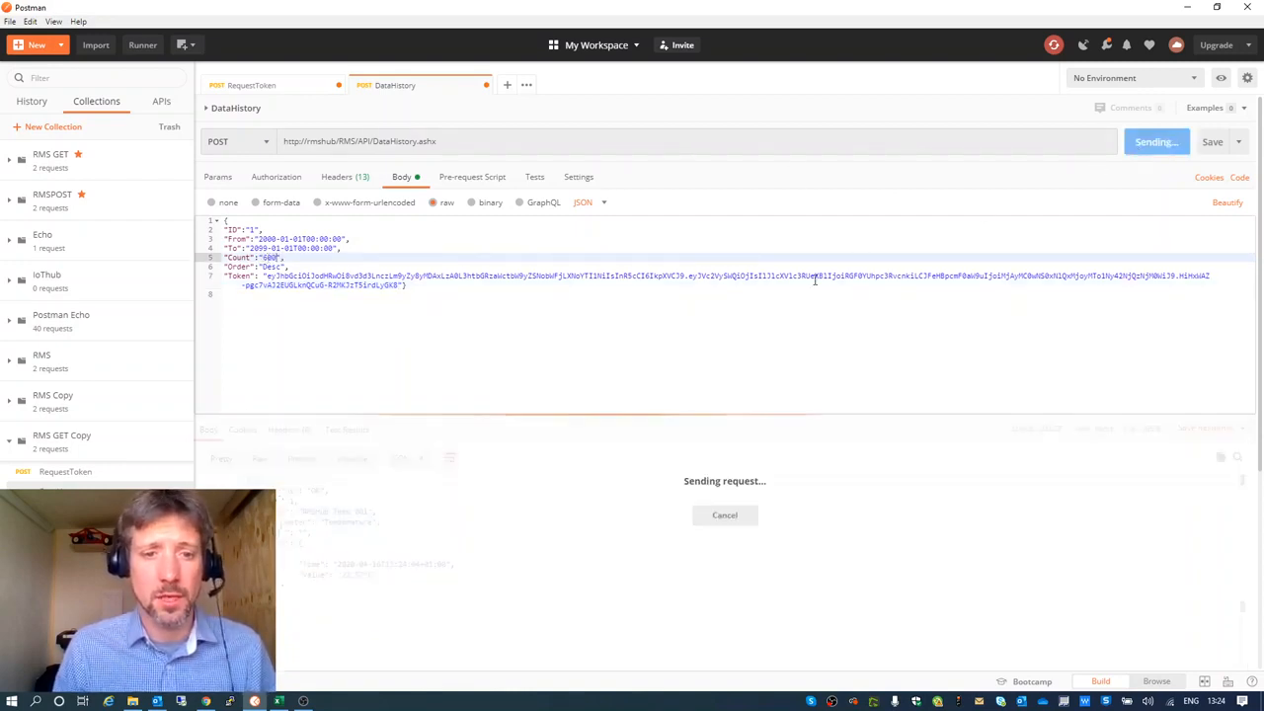
scroll(547, 518, "down", 20)
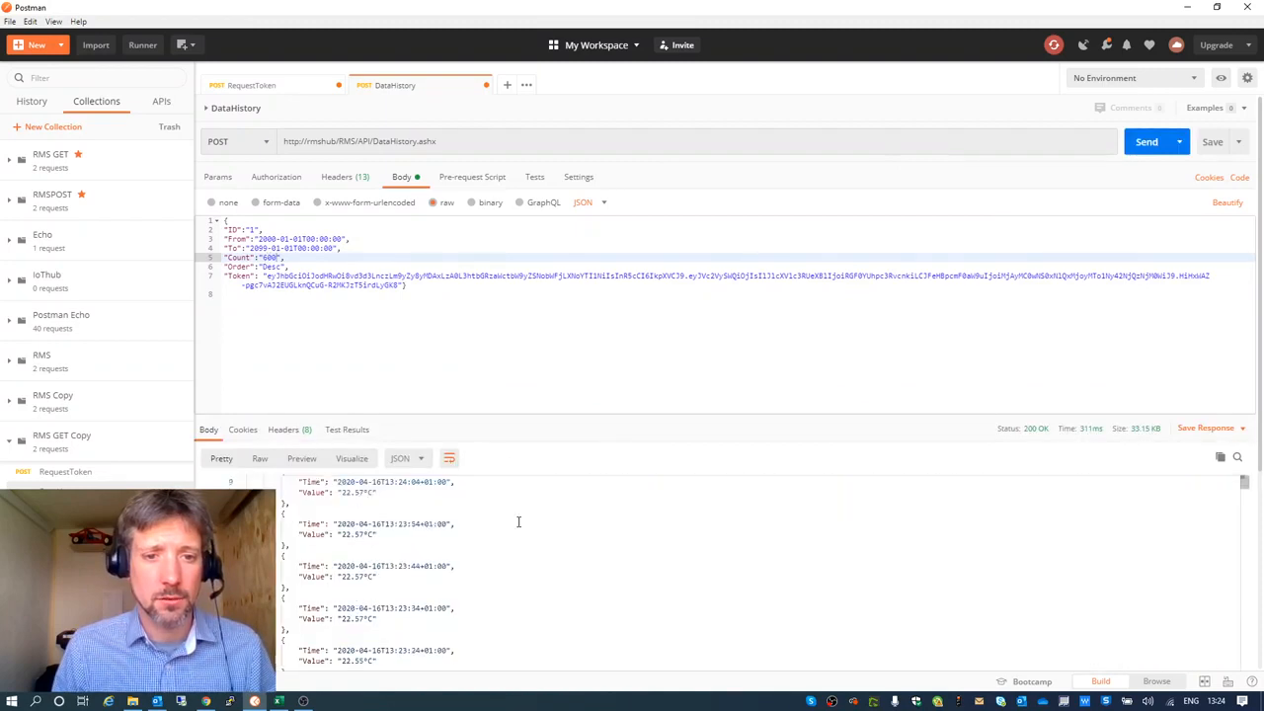
scroll(439, 563, "up", 20)
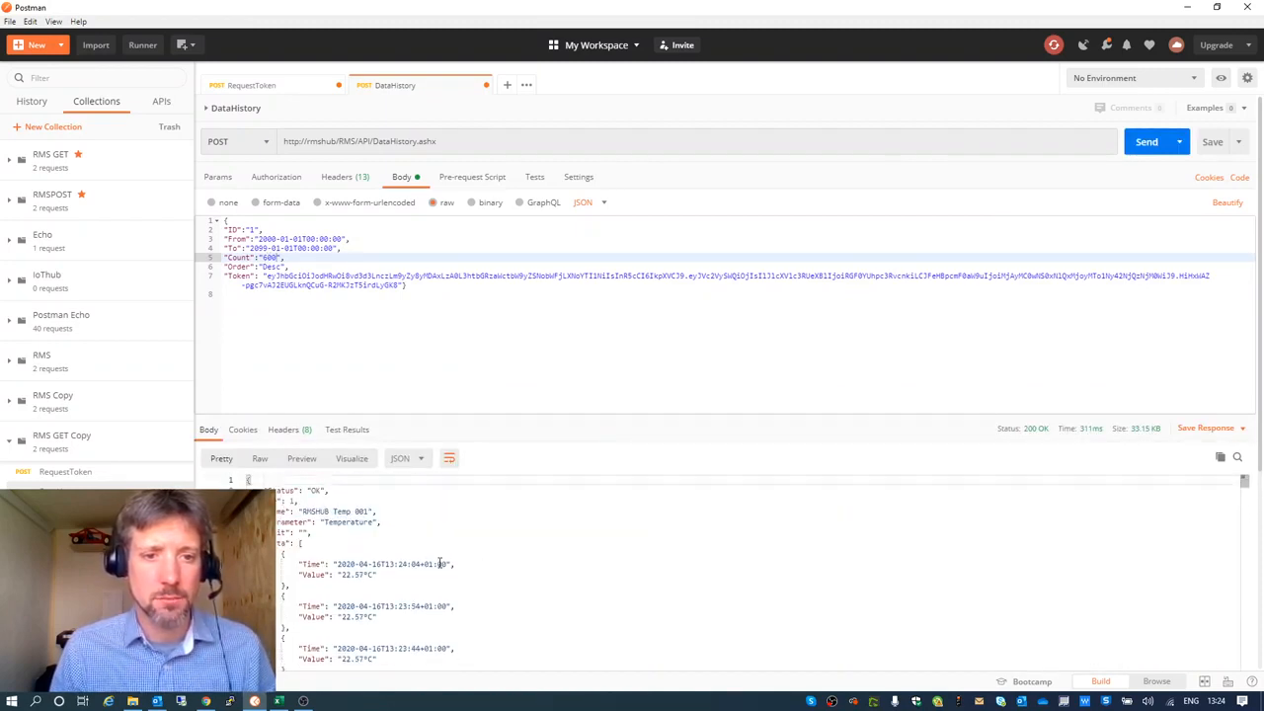
scroll(349, 571, "down", 15)
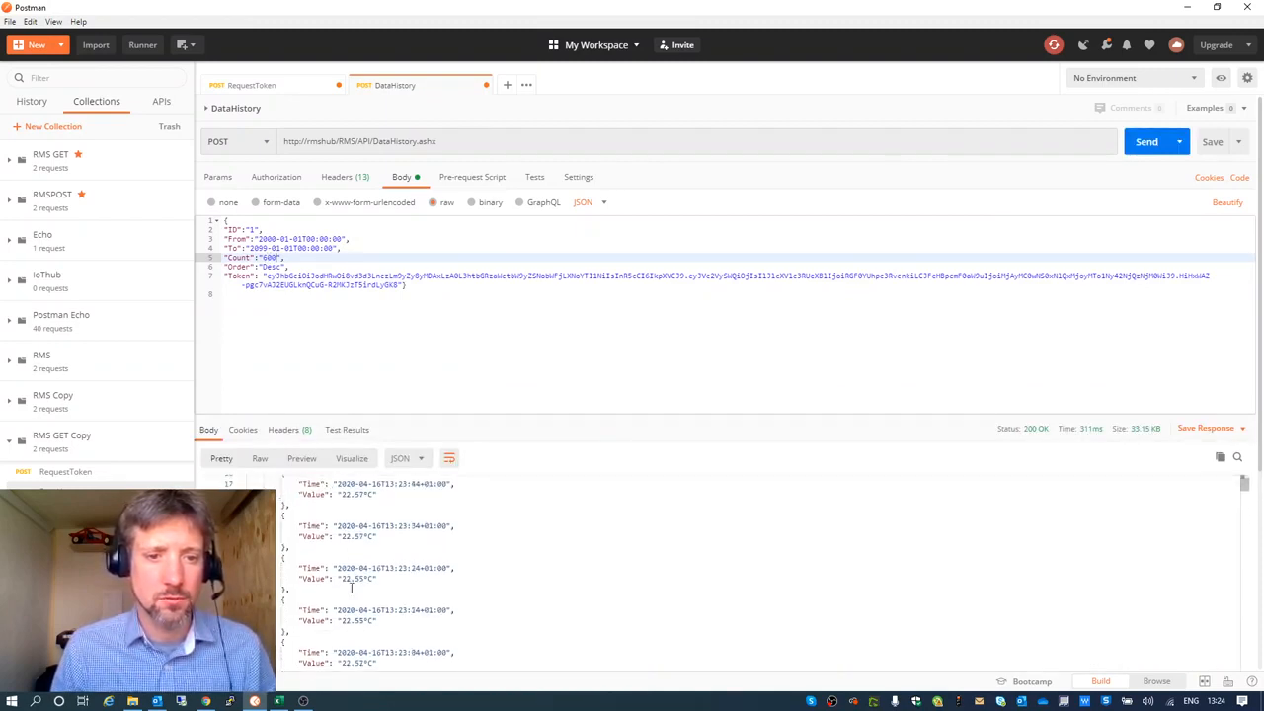
scroll(349, 588, "down", 20)
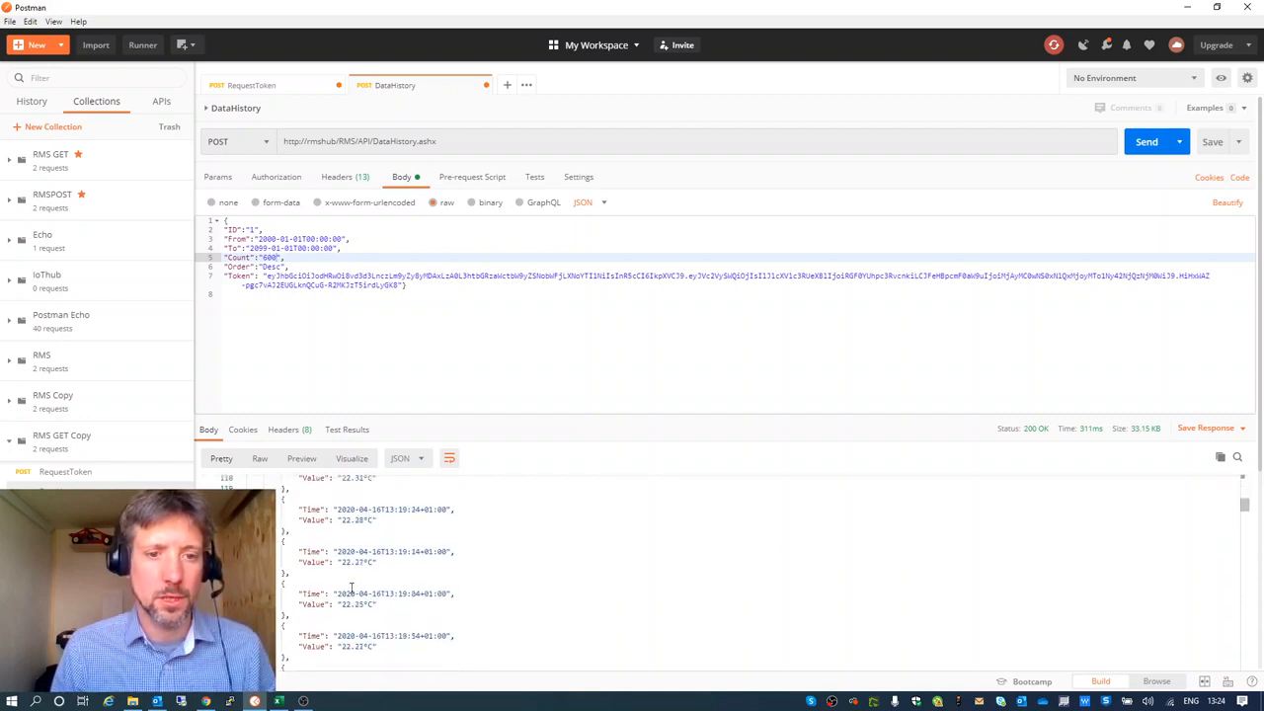
scroll(350, 588, "down", 10)
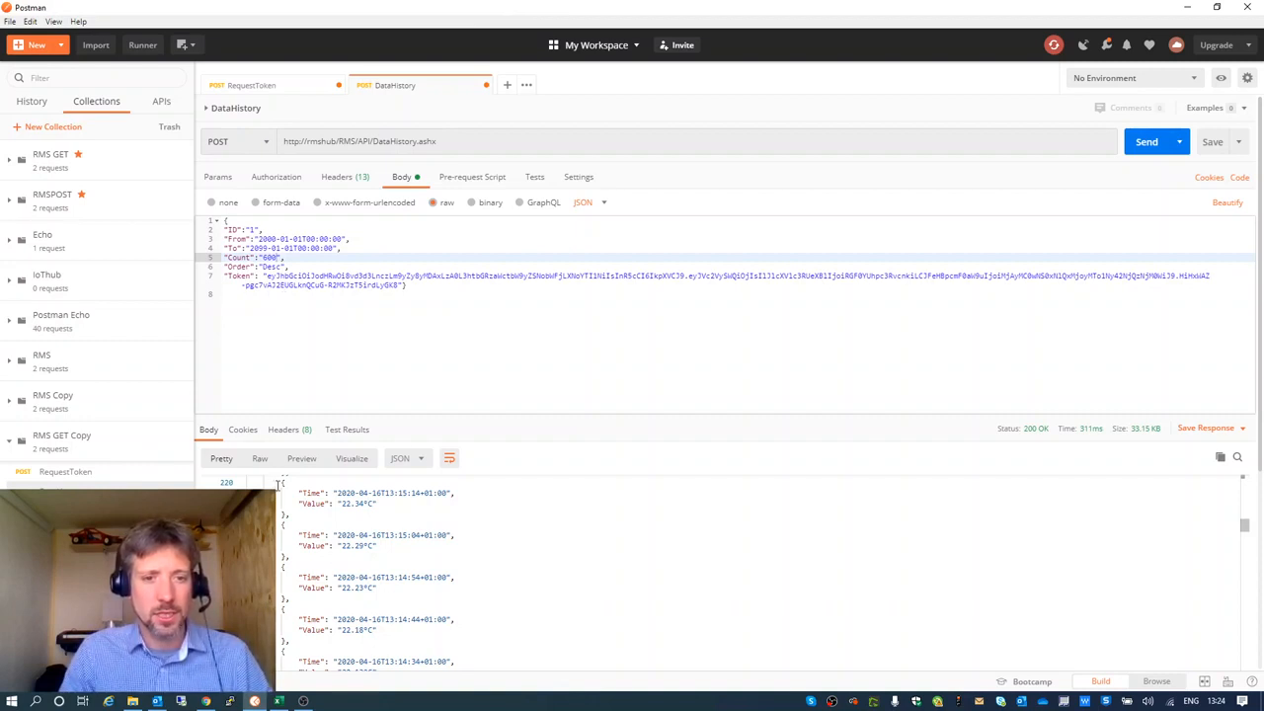
left_click(307, 340)
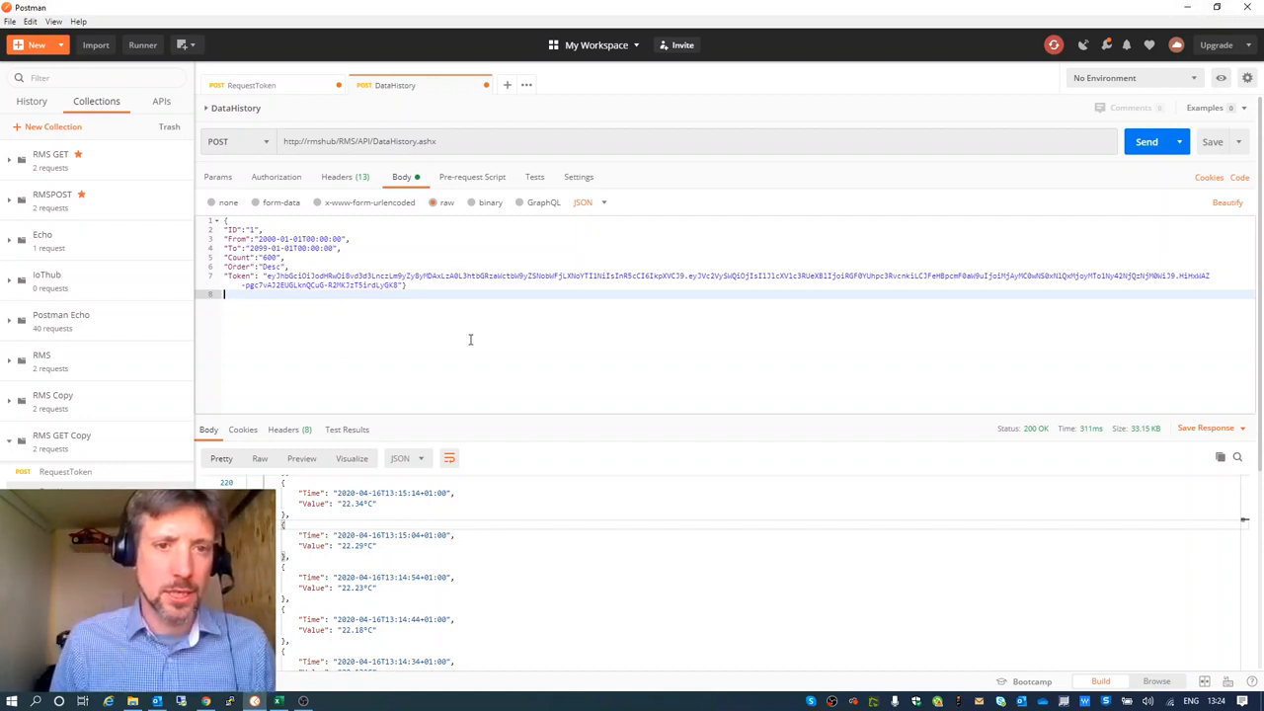
Switch from Postman to the blank Excel workbook and start a data import from a SQL Server database
left_click(1187, 9)
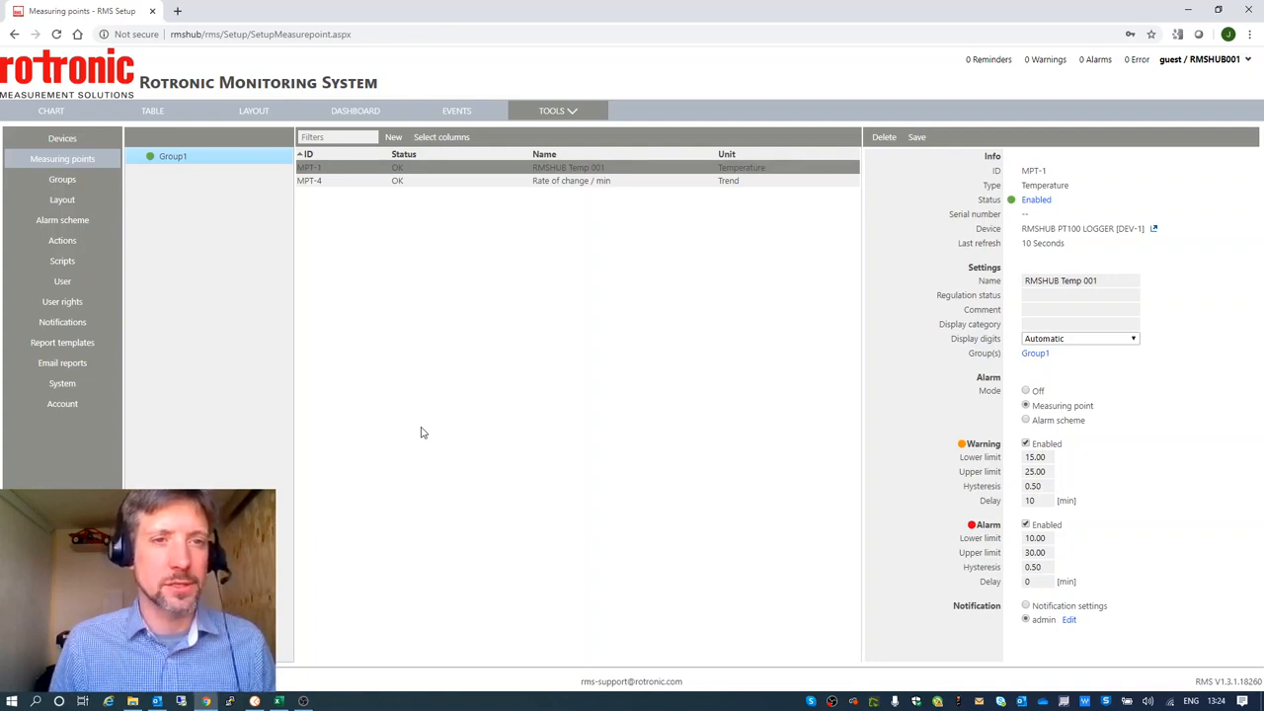
left_click(280, 702)
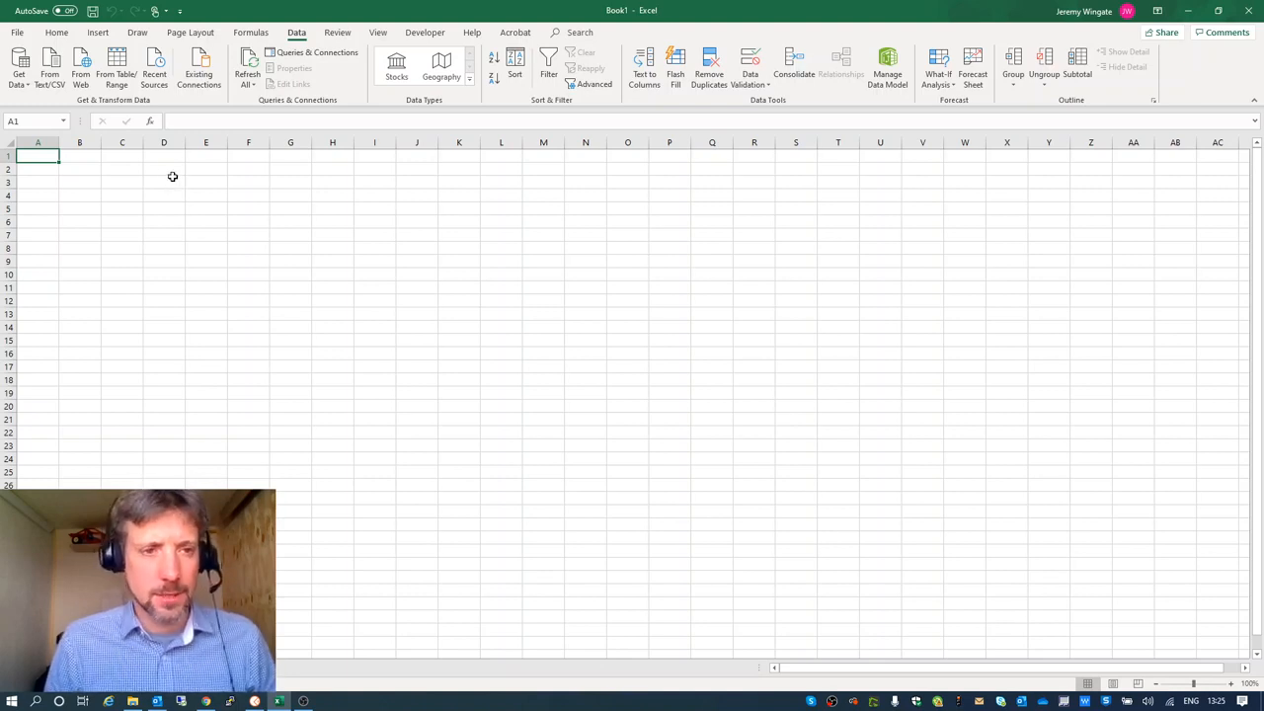
left_click(23, 74)
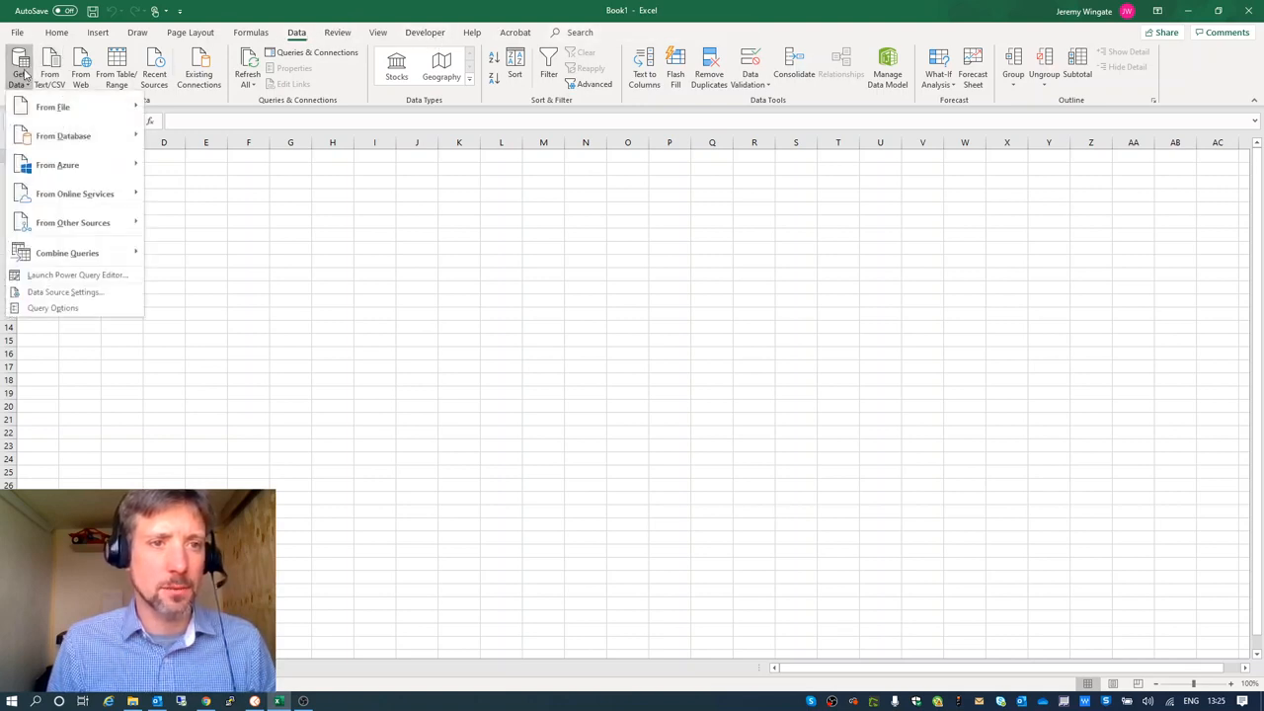
mouse_move(63, 145)
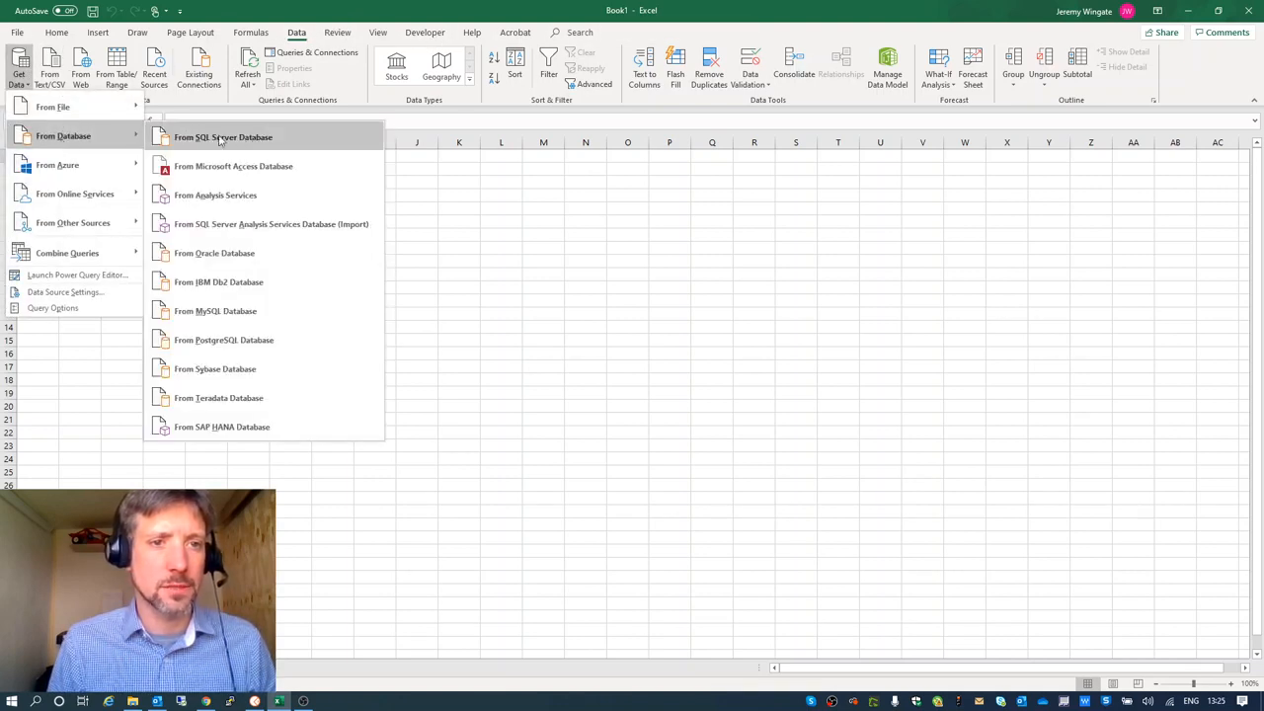
left_click(267, 143)
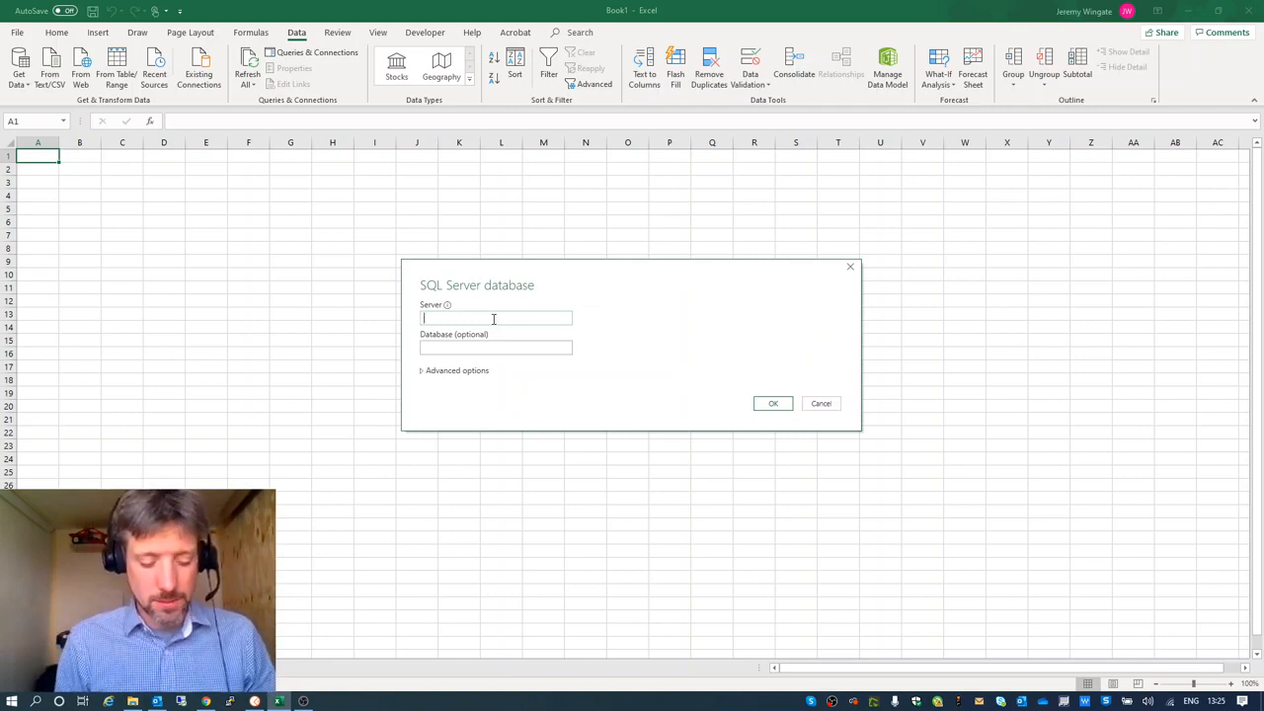
Set the SQL Server connection to server rmshub and database rms, and confirm it
type("rmshub")
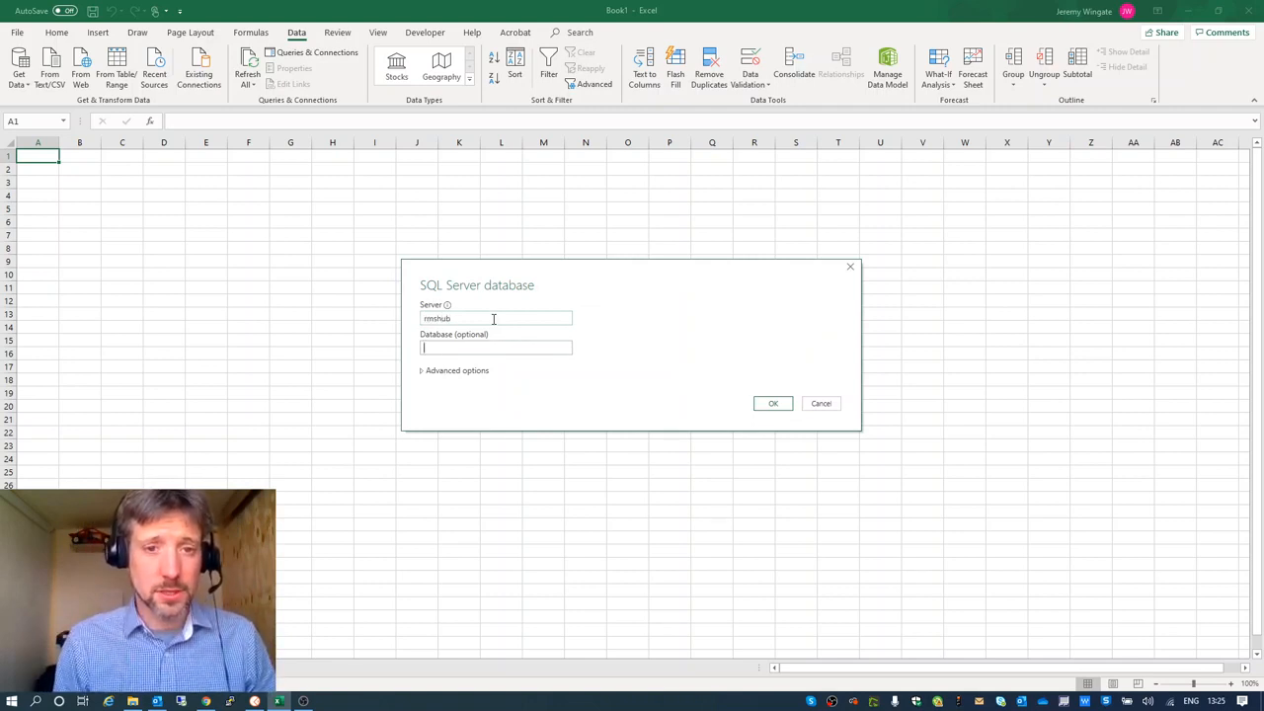
key("Tab")
type("rms")
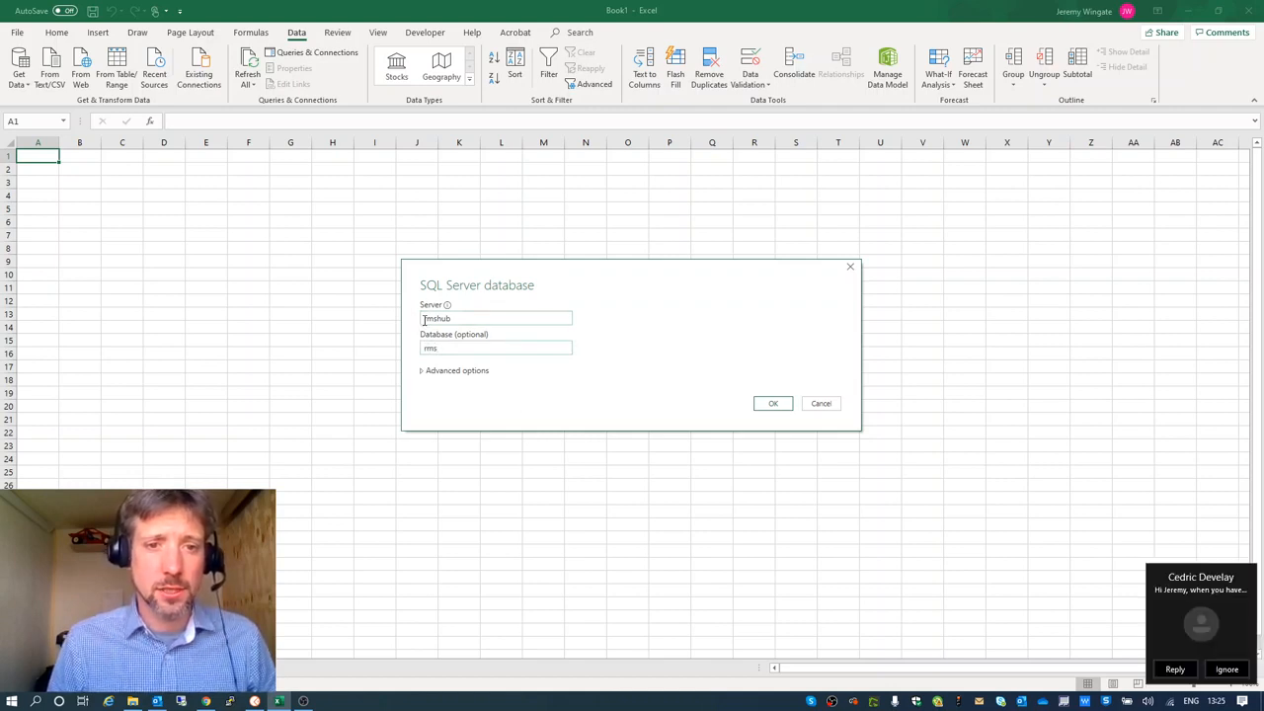
left_click(1222, 670)
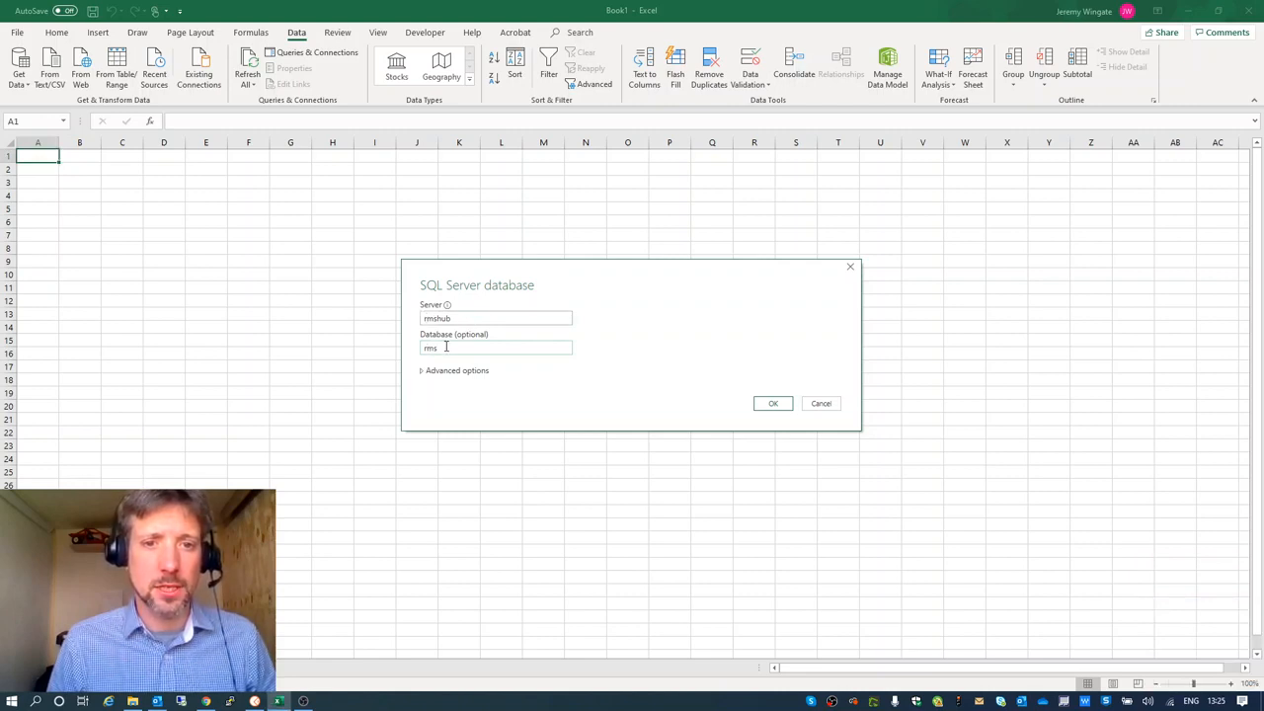
left_click(772, 405)
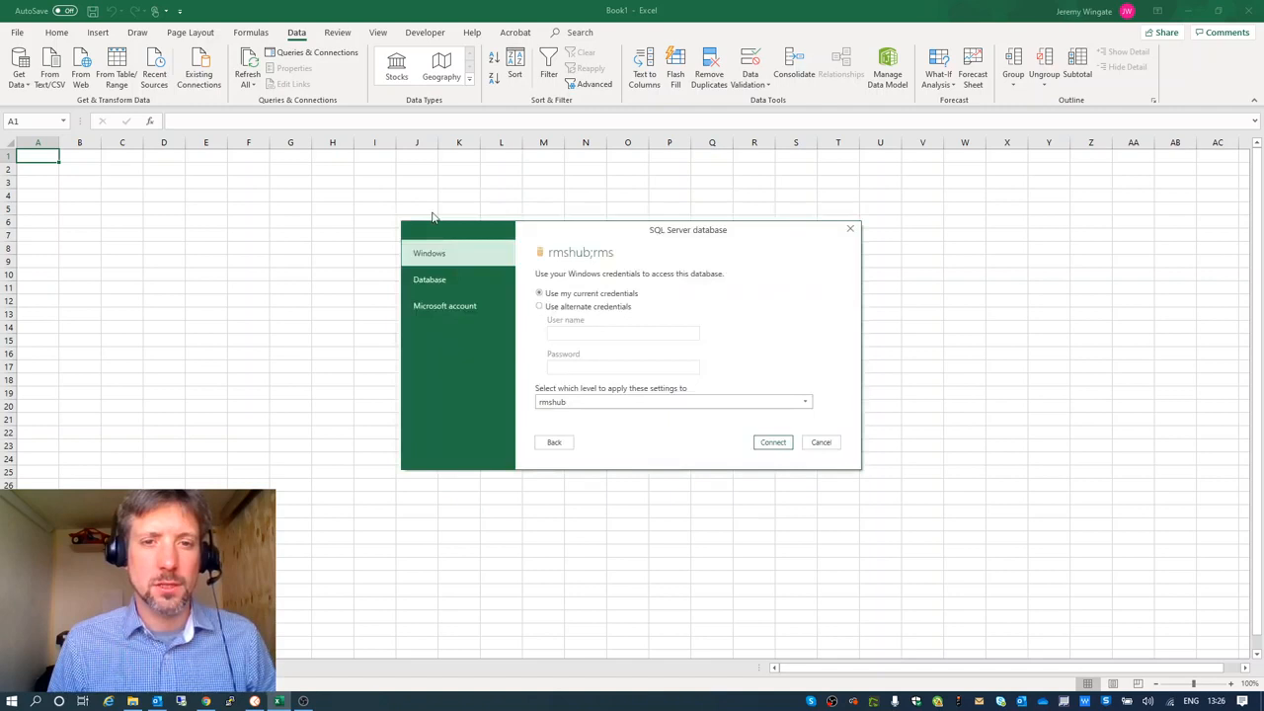
Choose Database authentication and enter rmsUser as the user name along with the database password
left_click(429, 280)
left_click(551, 285)
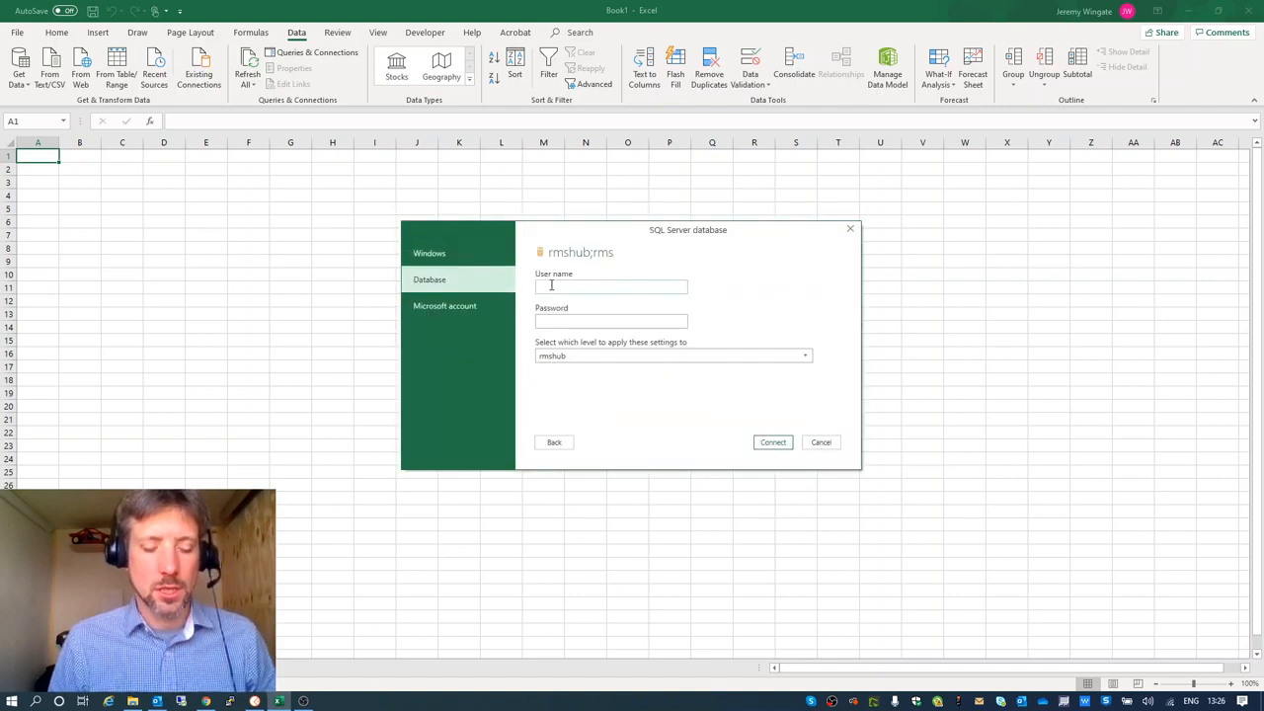
type("rmsuser")
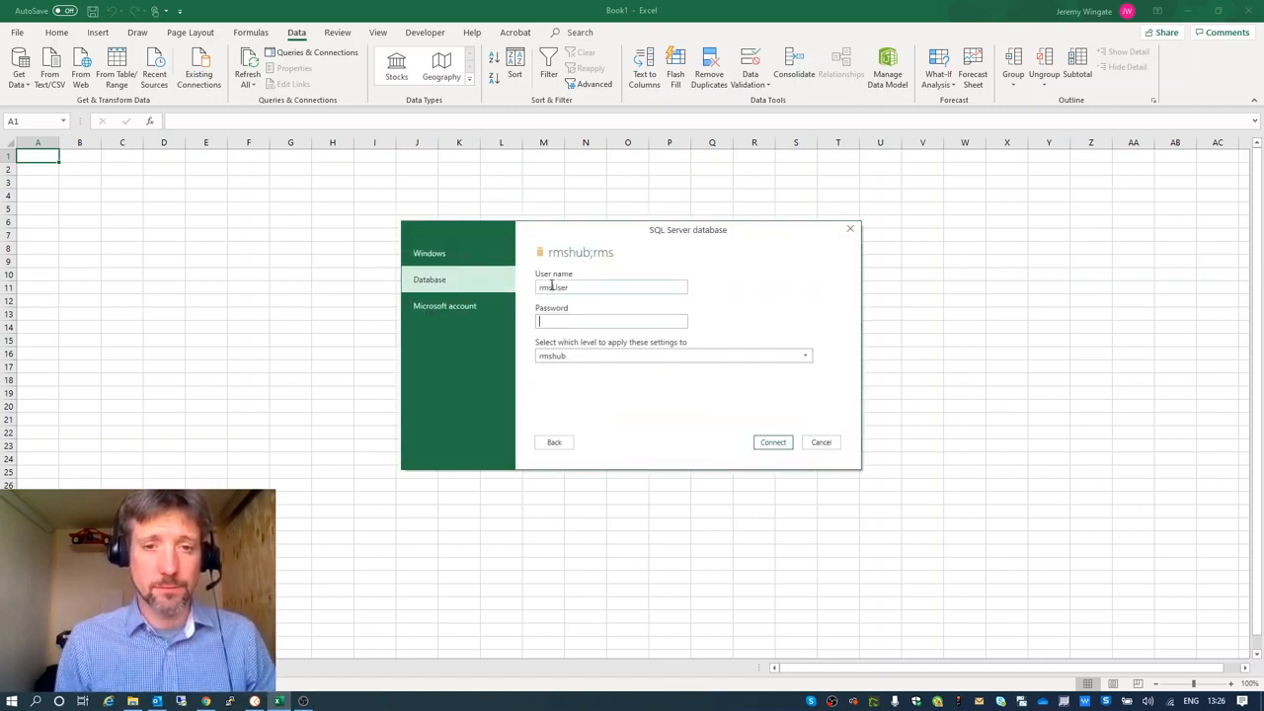
type("••")
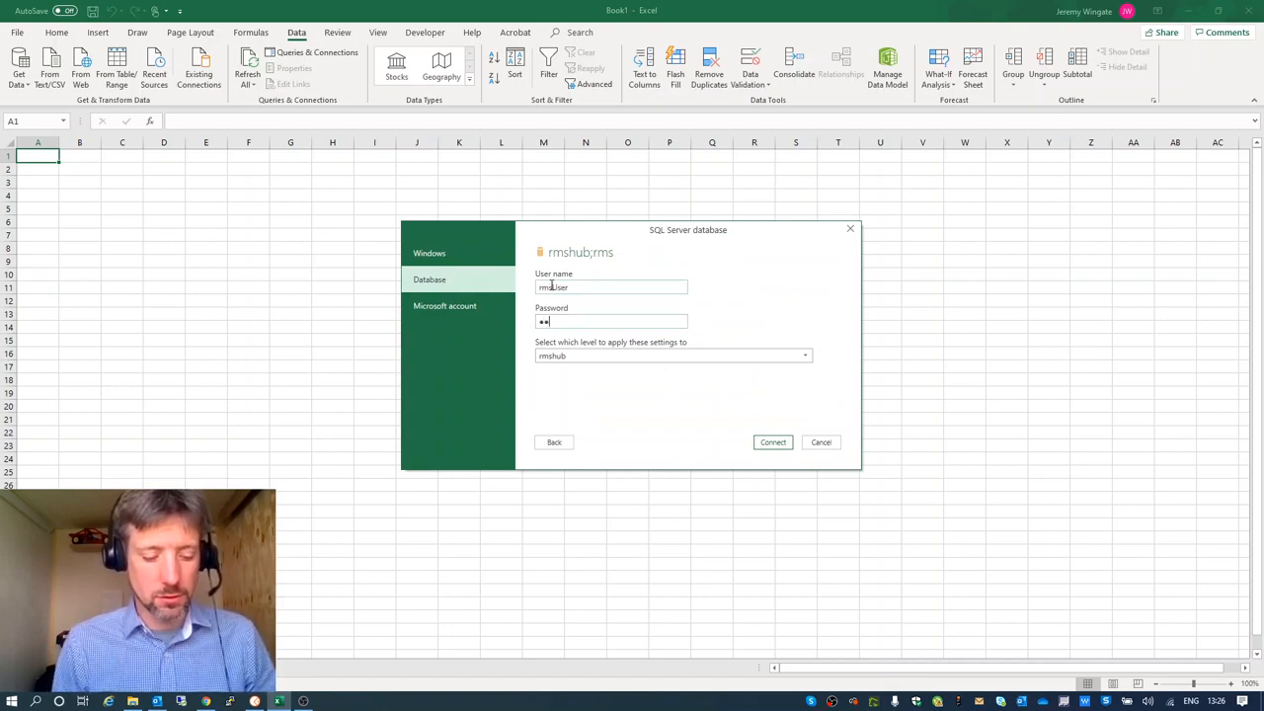
type("••••••")
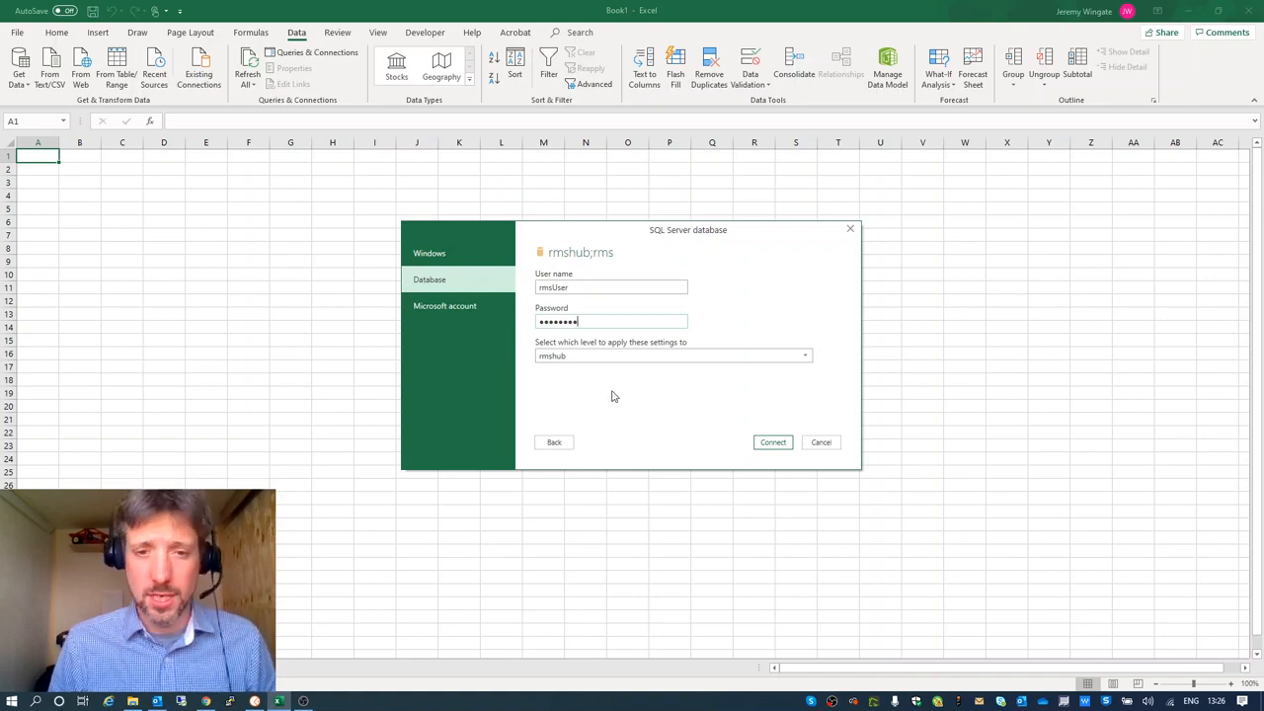
Apply the credentials at the rmshub;rms level and connect, accepting an unencrypted connection
left_click(574, 357)
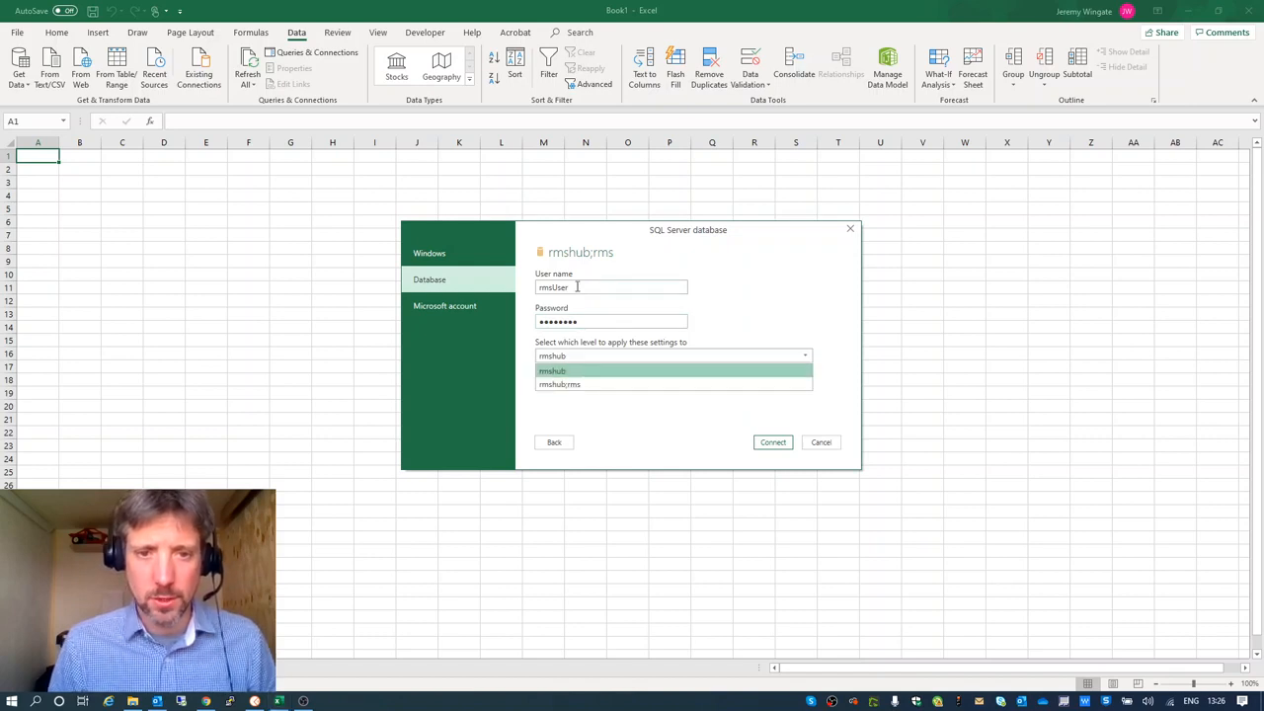
left_click(581, 386)
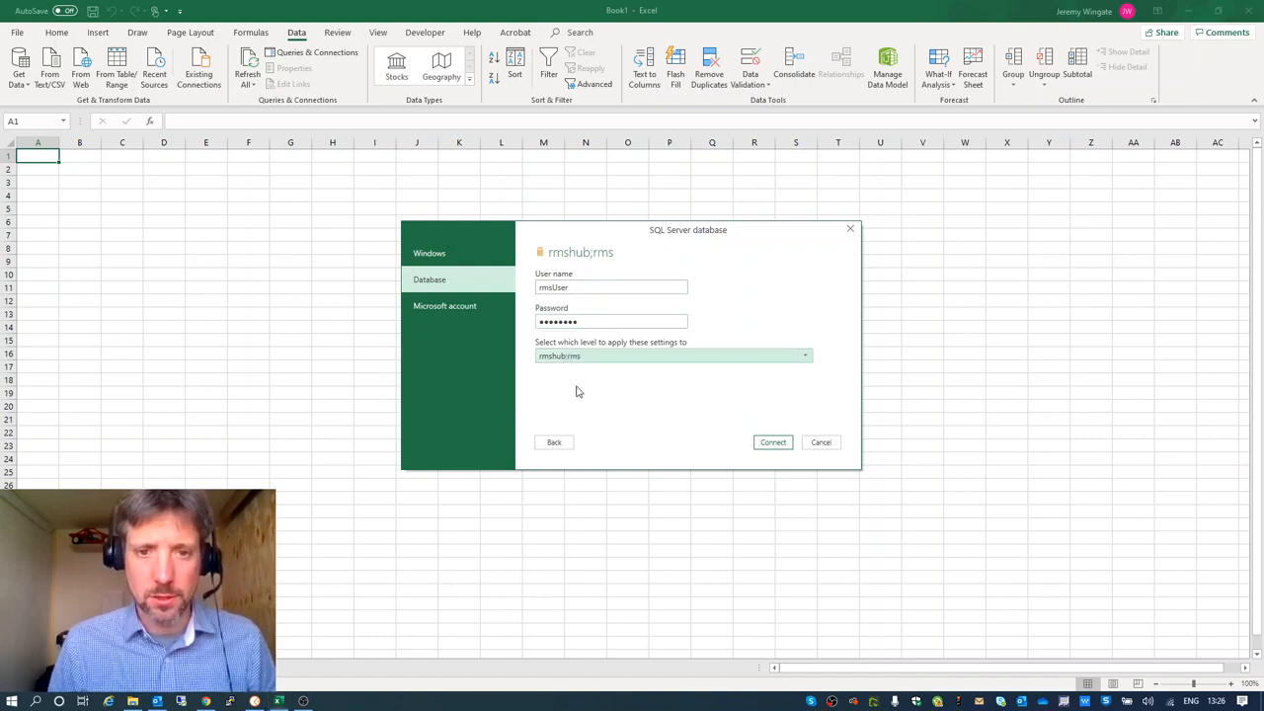
left_click(770, 443)
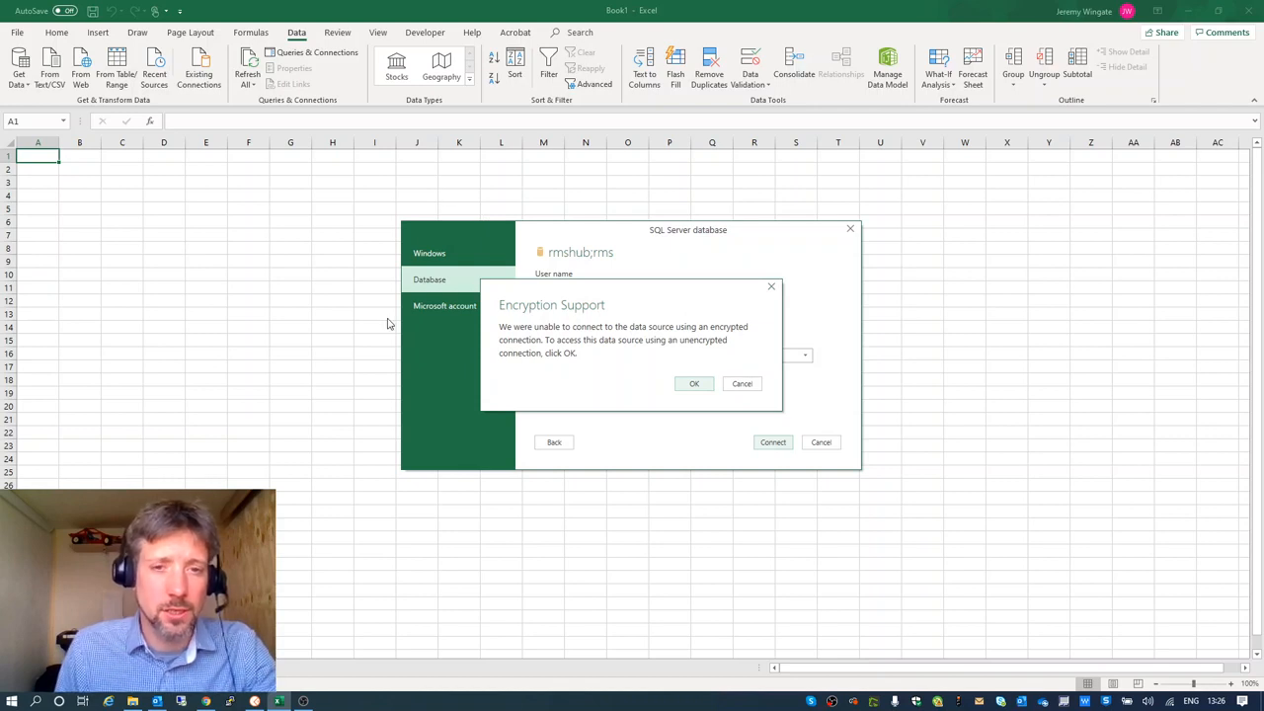
left_click(695, 384)
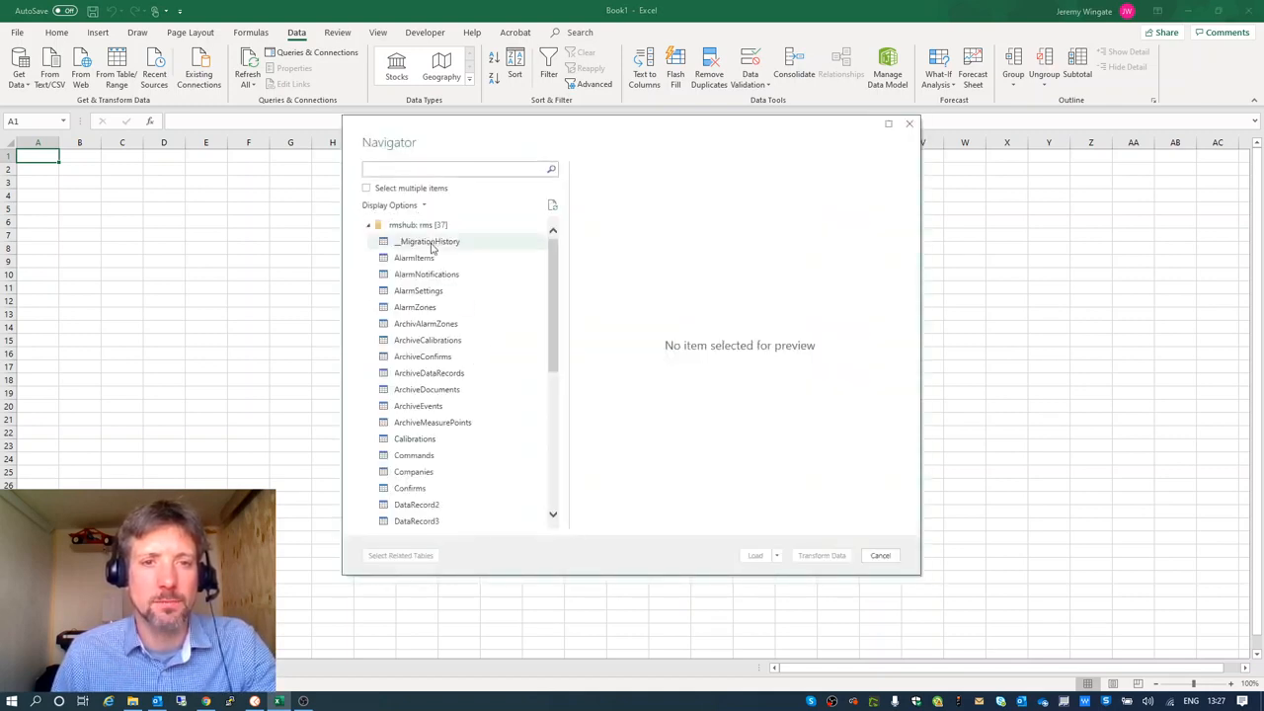
Look through the list of tables available in the rms database
scroll(441, 372, "down", 6)
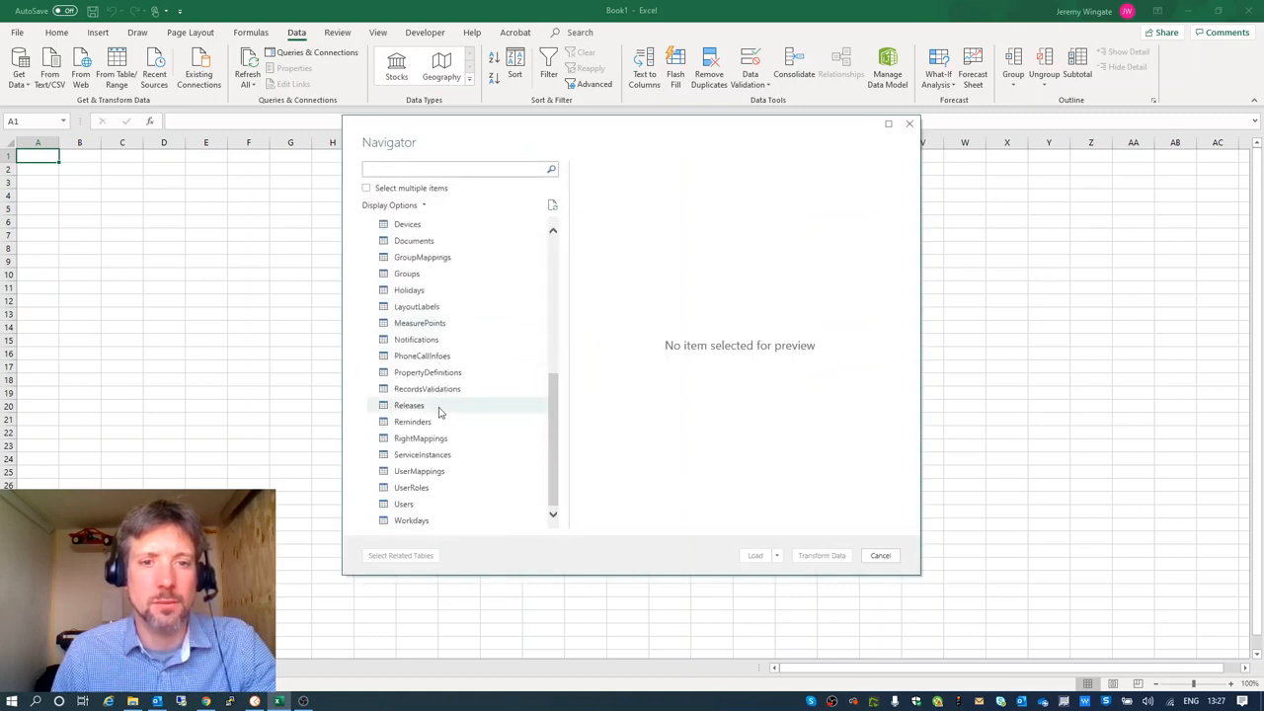
scroll(426, 314, "up", 6)
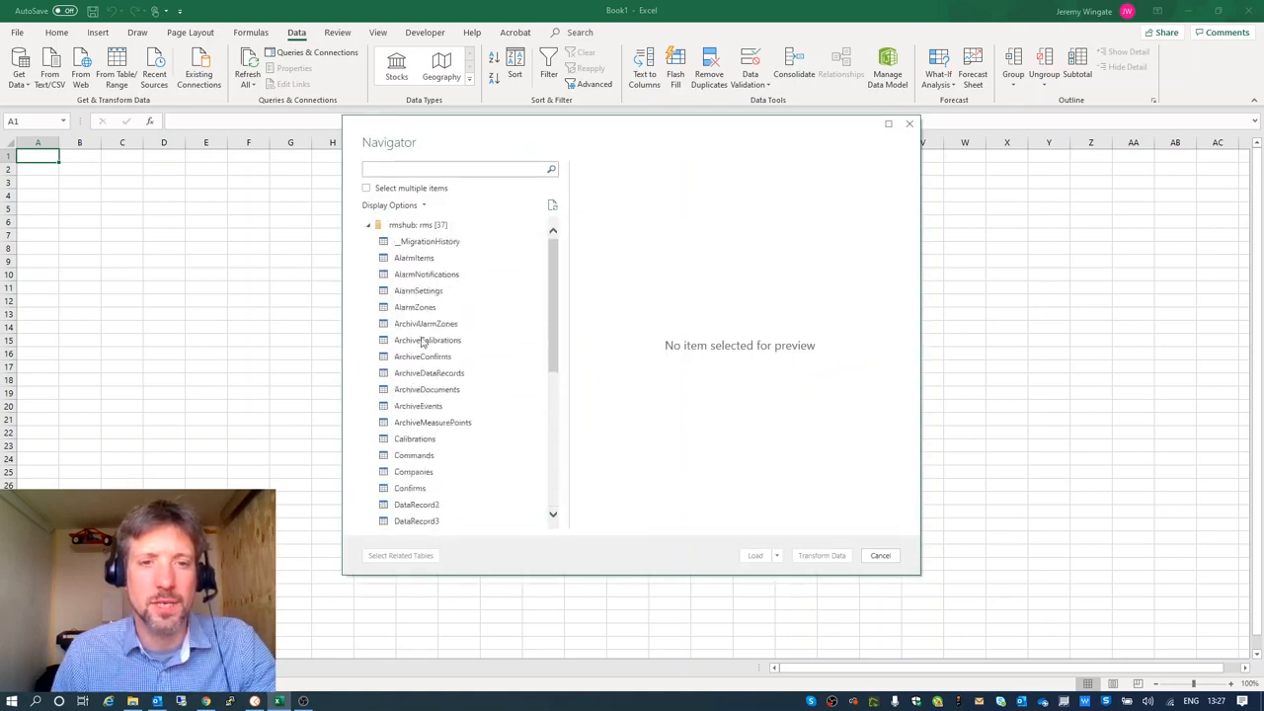
scroll(426, 307, "down", 1)
scroll(426, 307, "down", 5)
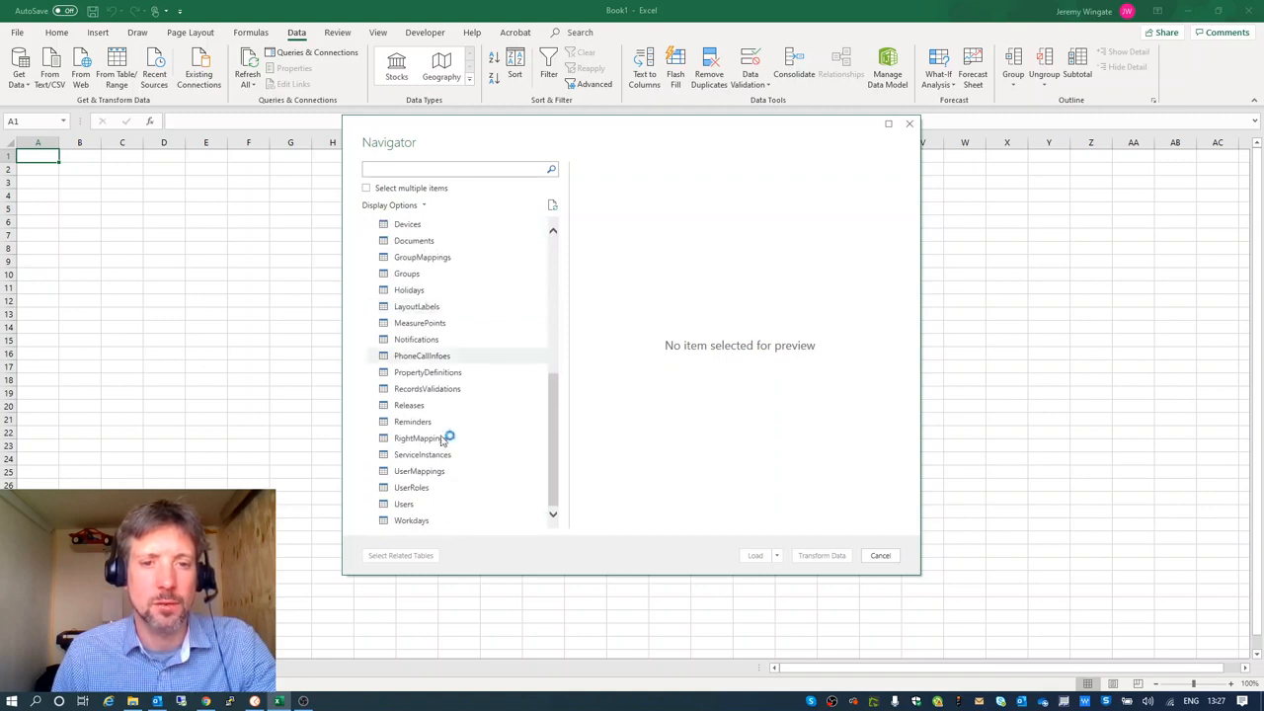
scroll(443, 440, "up", 6)
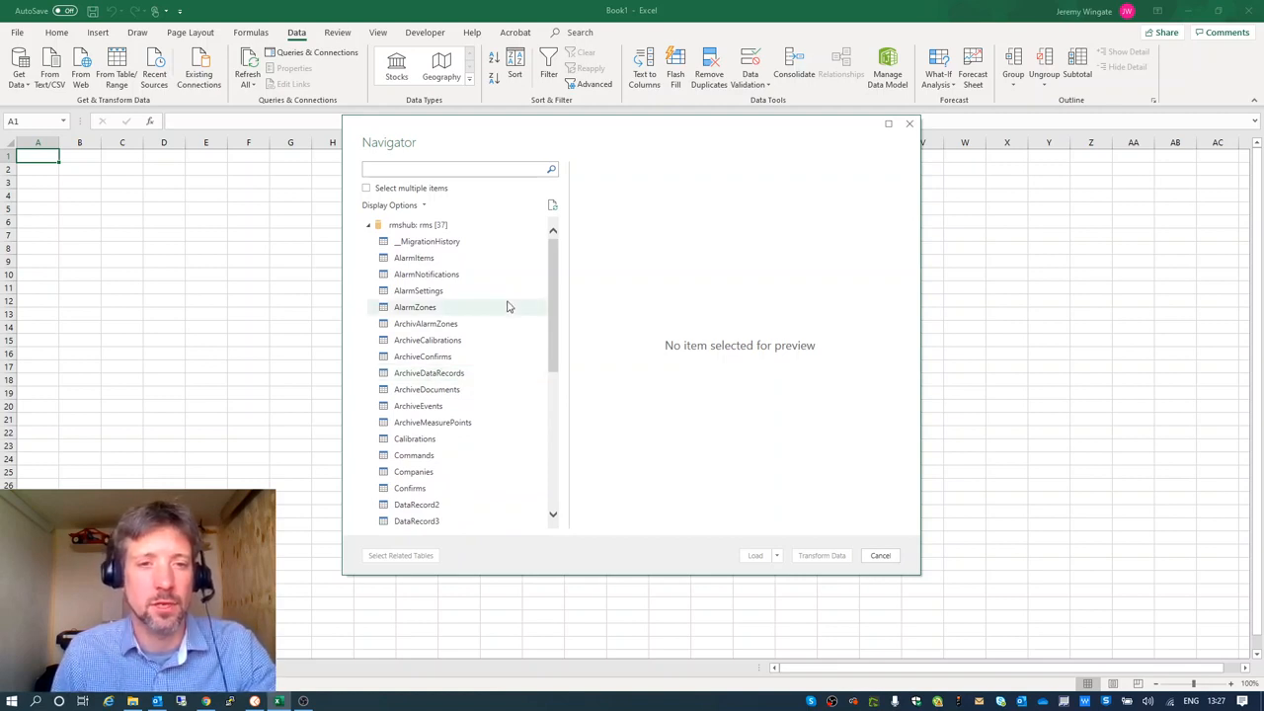
scroll(445, 257, "down", 3)
scroll(445, 257, "down", 2)
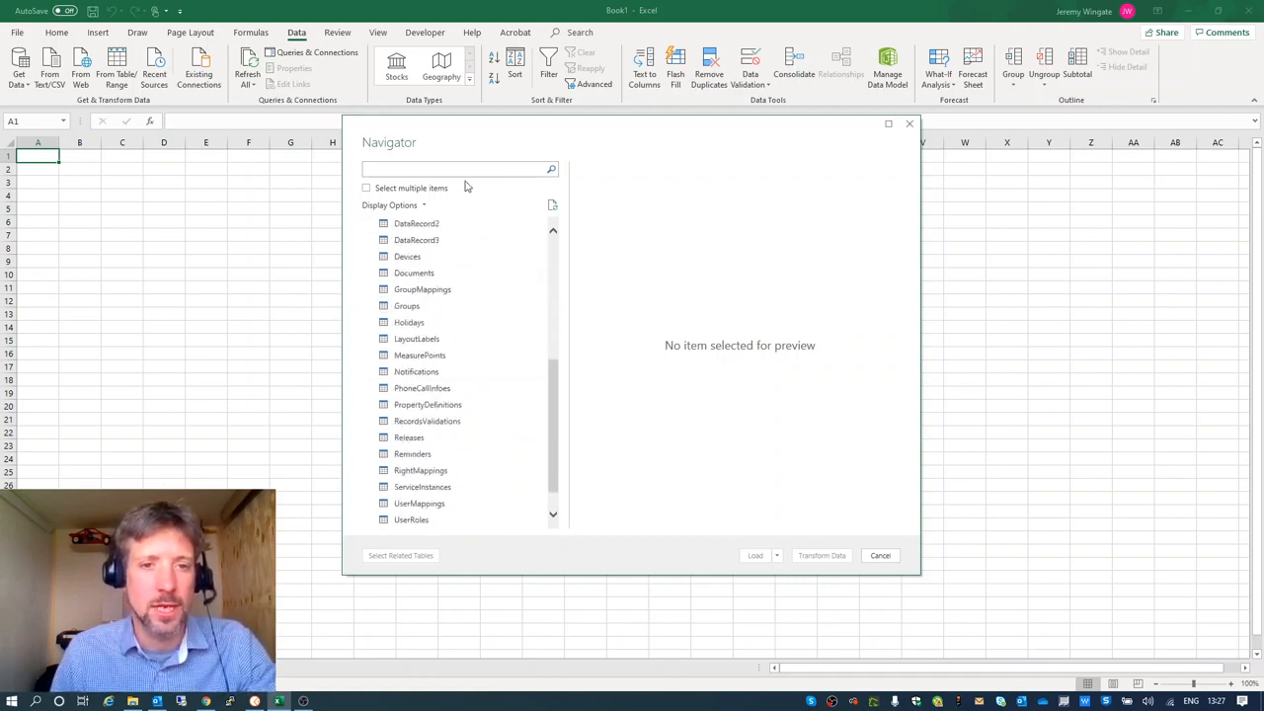
scroll(434, 336, "up", 2)
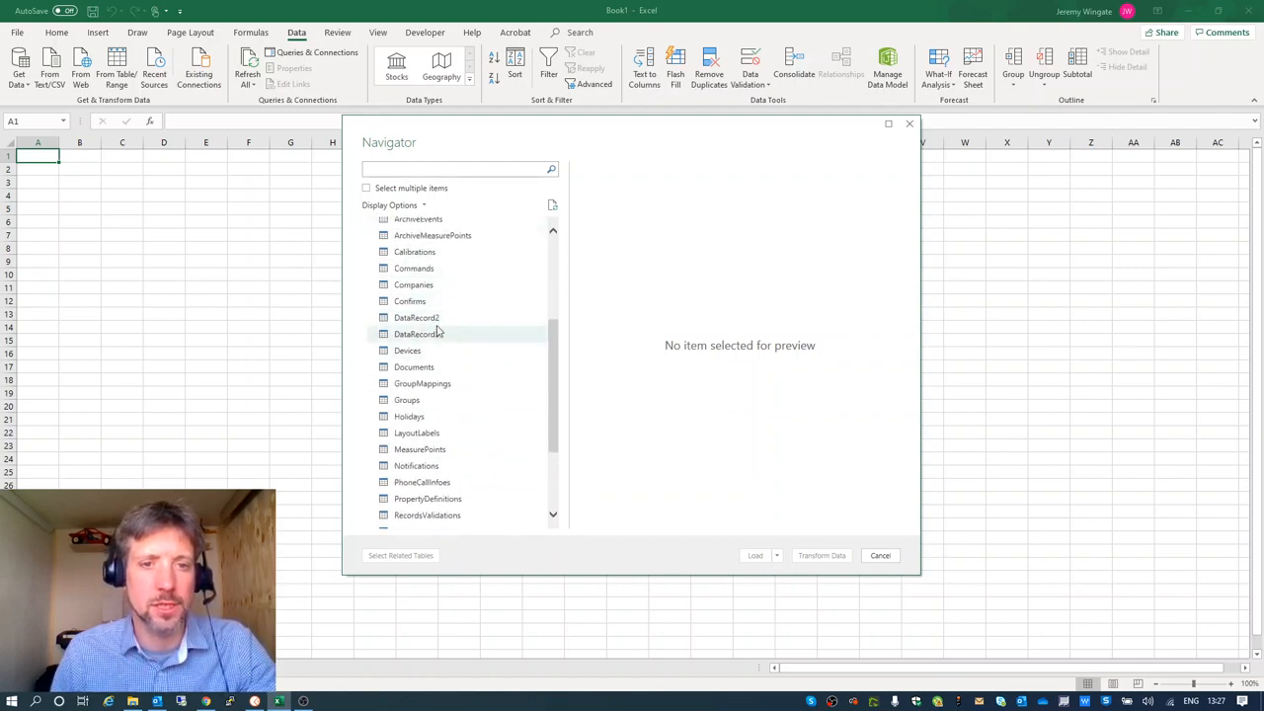
Select the DataRecord2, MeasurePoints and Devices tables together, checking their previews, and load them into the workbook
left_click(438, 319)
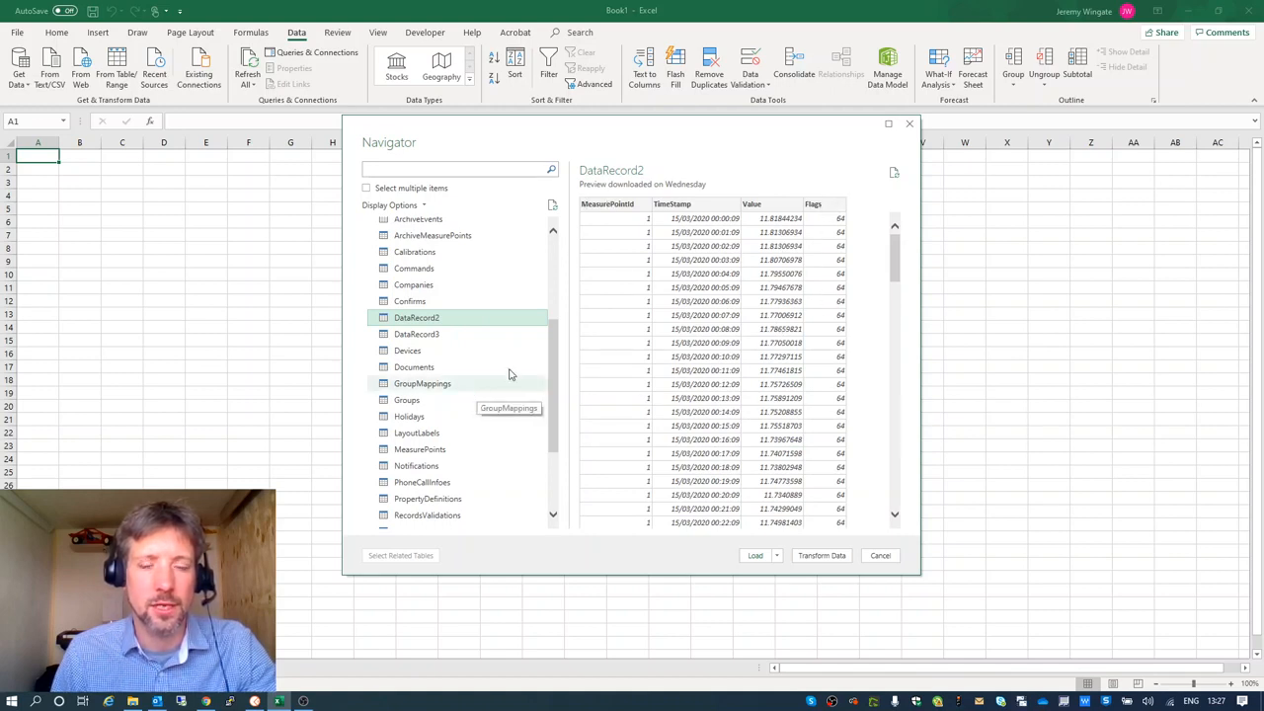
left_click(365, 188)
left_click(382, 318)
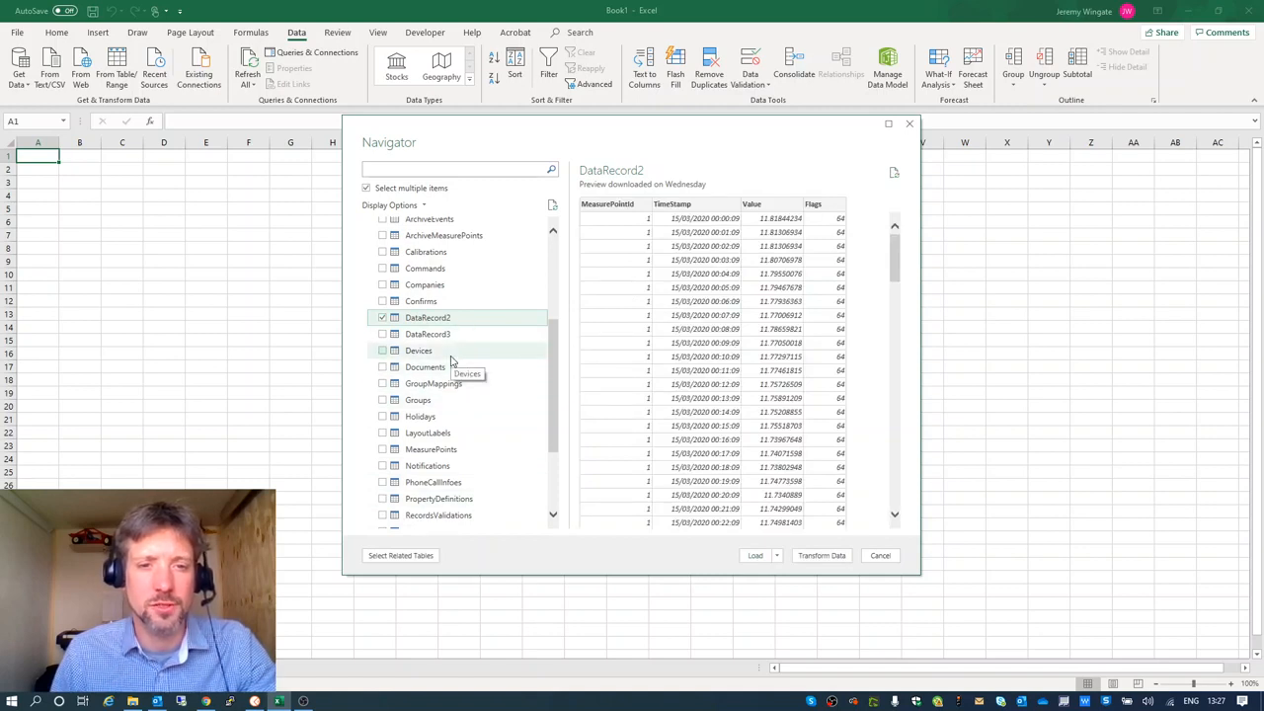
left_click(383, 451)
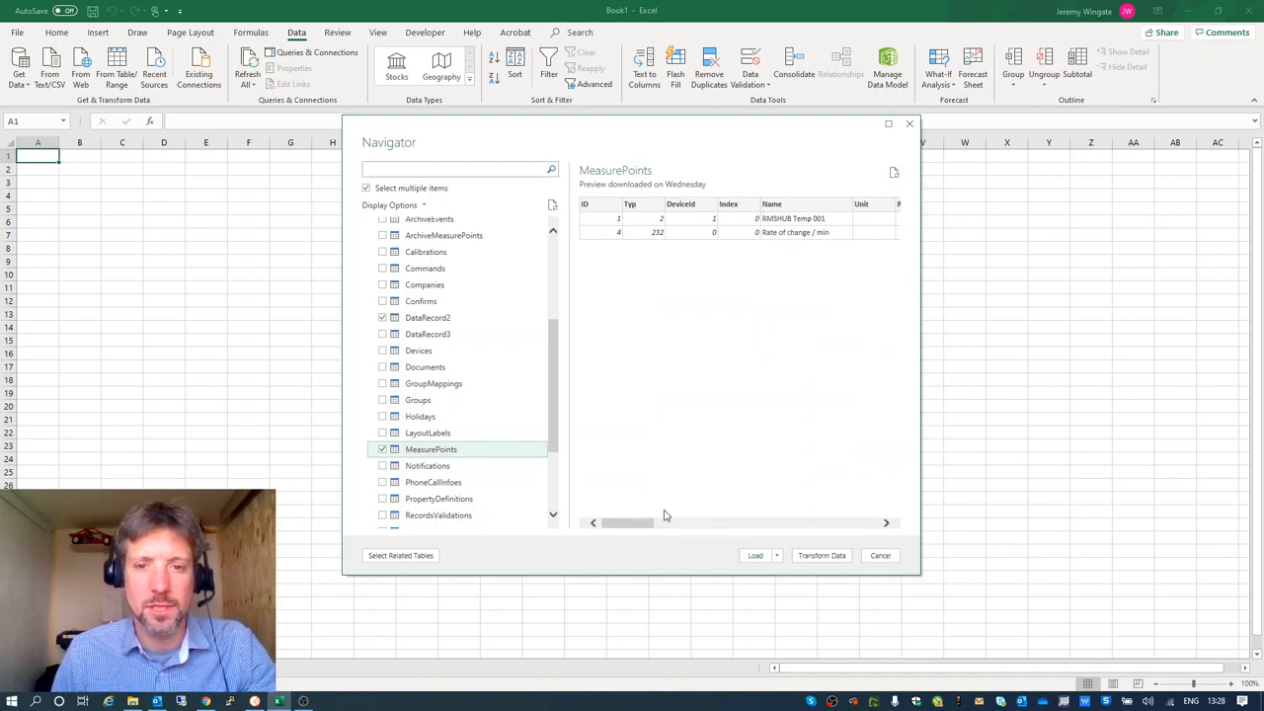
mouse_move(646, 522)
left_mouse_down()
mouse_move(812, 524)
mouse_move(632, 523)
left_mouse_up()
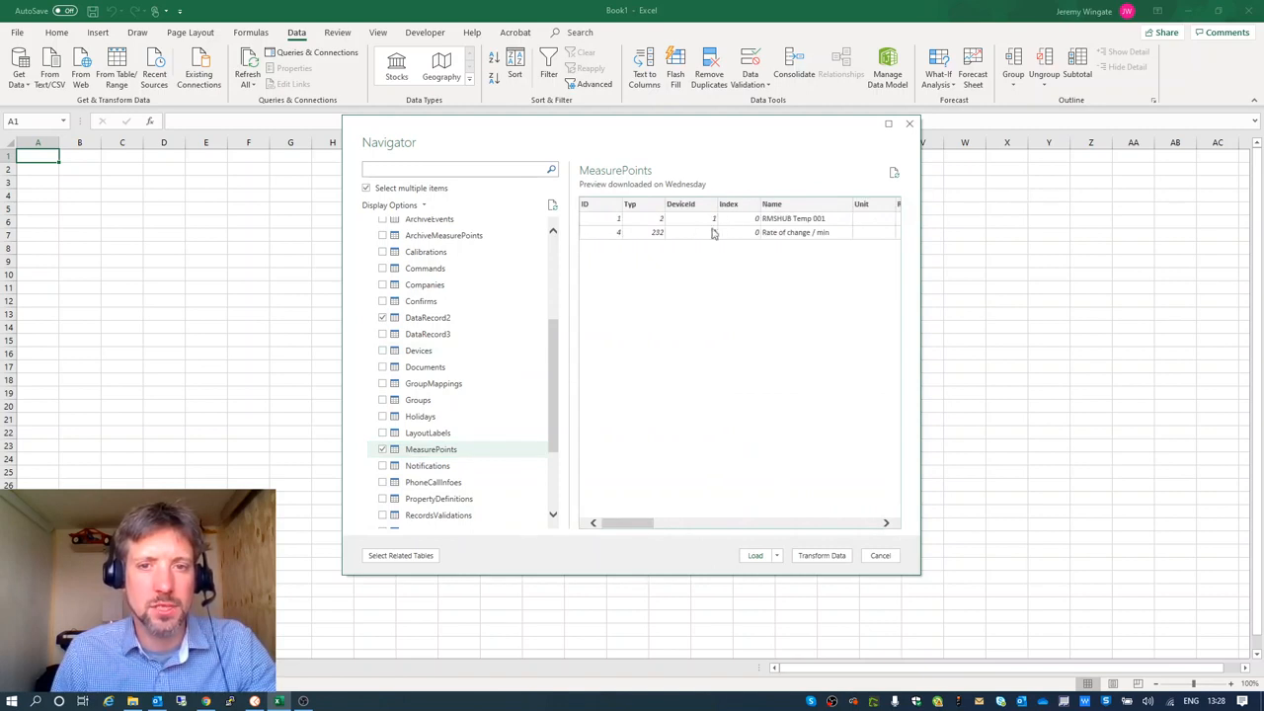
left_click(383, 353)
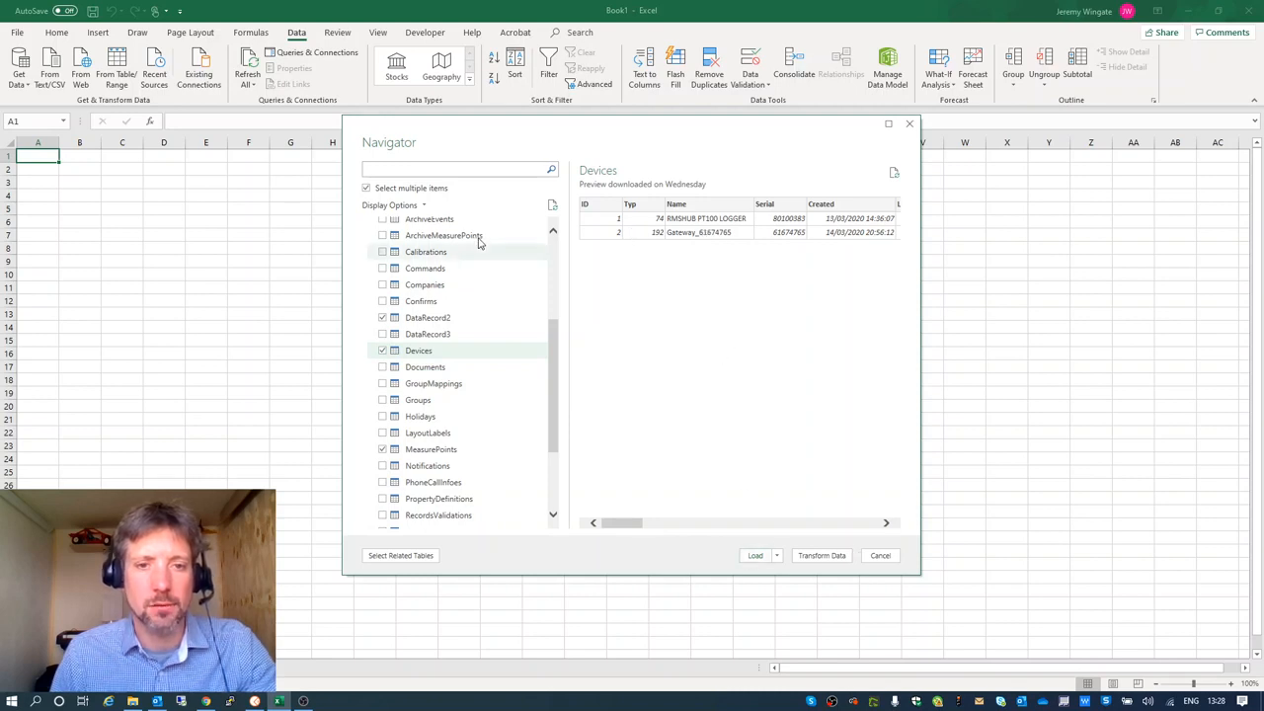
left_click(755, 555)
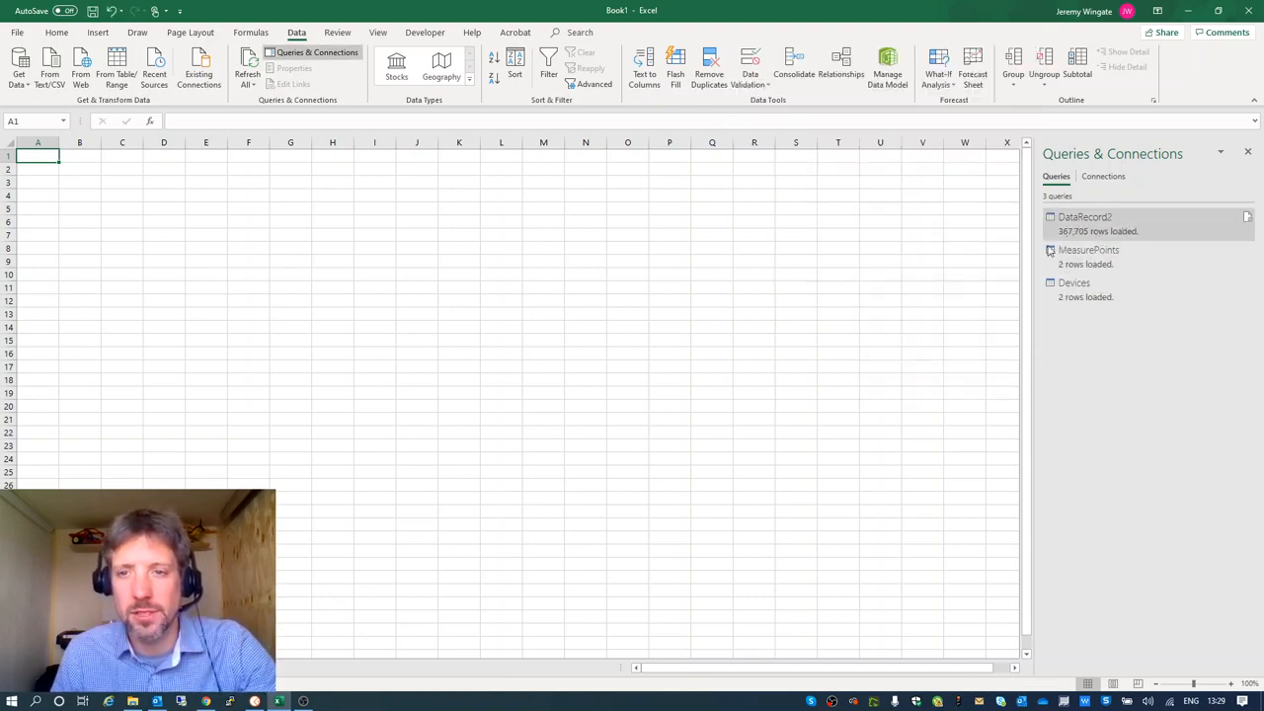
Create a relationship from the MeasurePointId column of DataRecord2 to the ID column of MeasurePoints
left_click(841, 67)
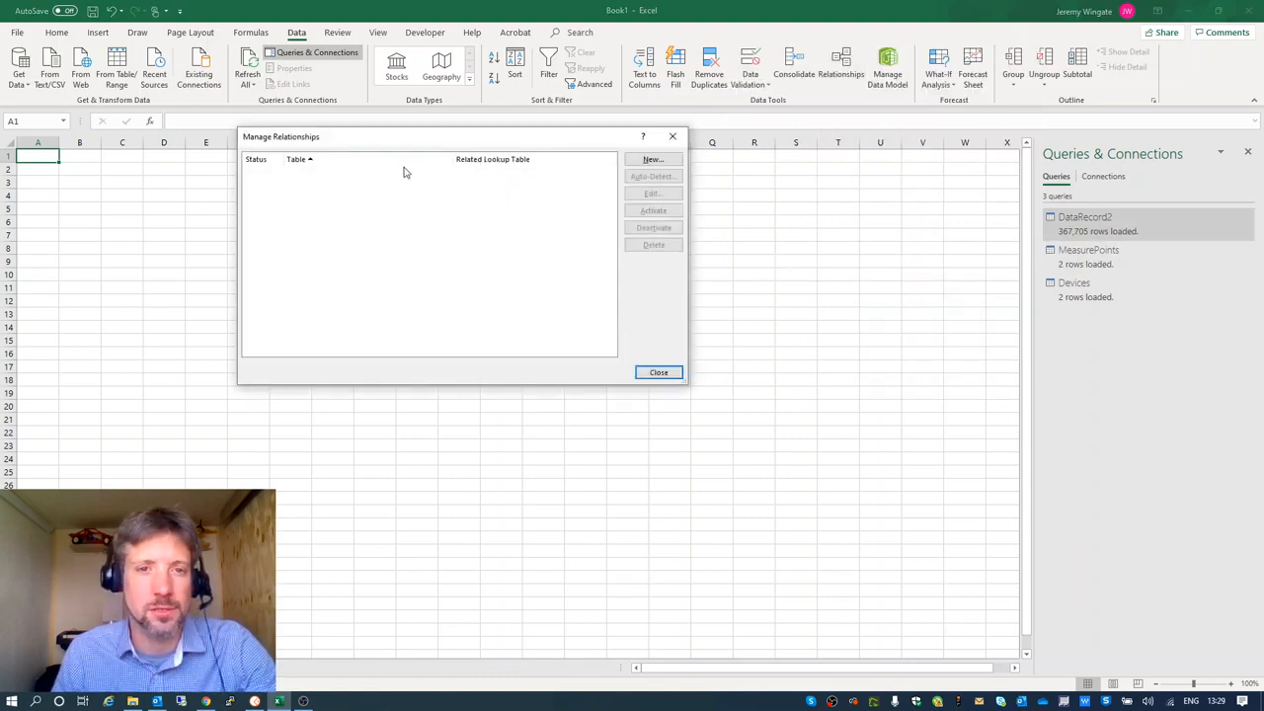
left_click(658, 373)
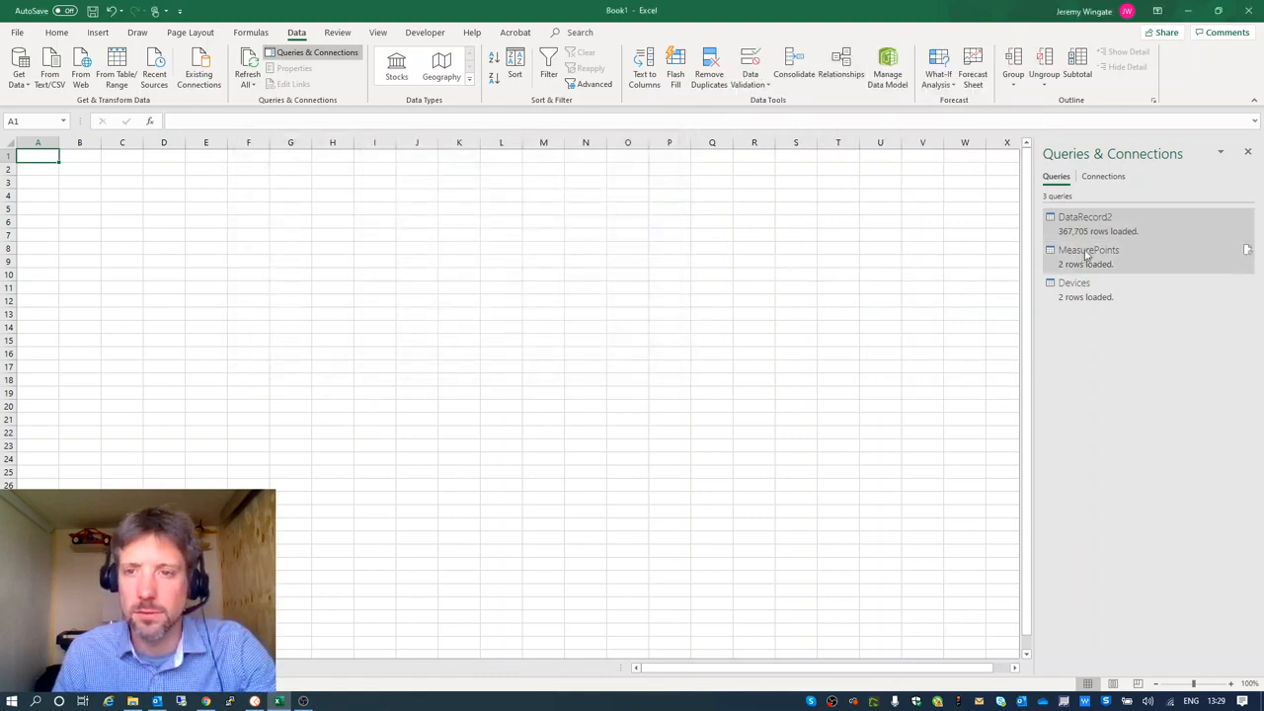
left_click(841, 67)
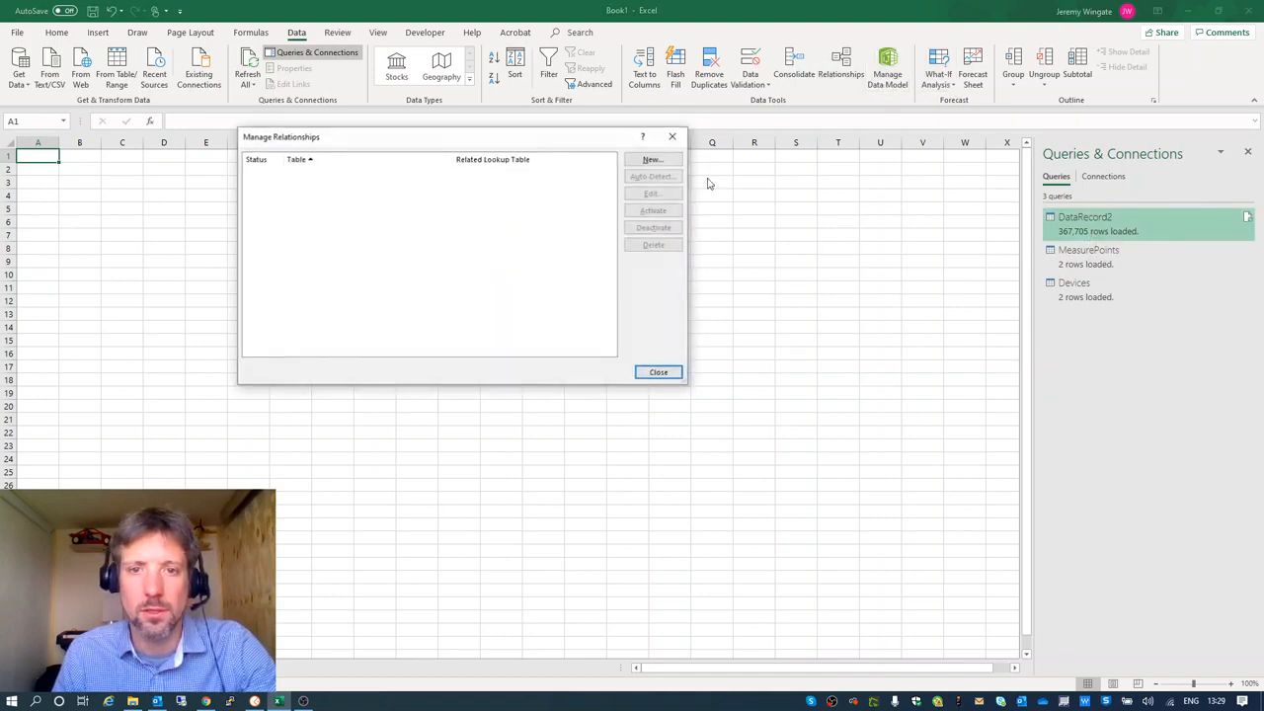
left_click(649, 160)
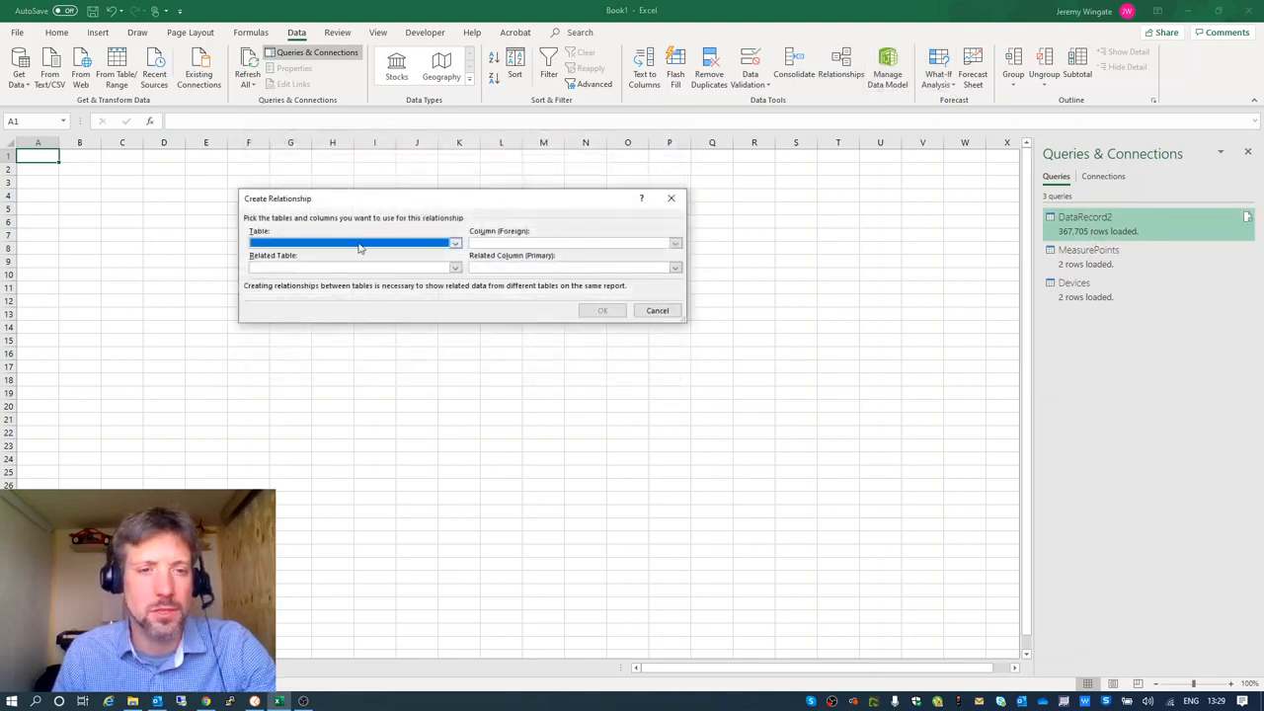
left_click(455, 243)
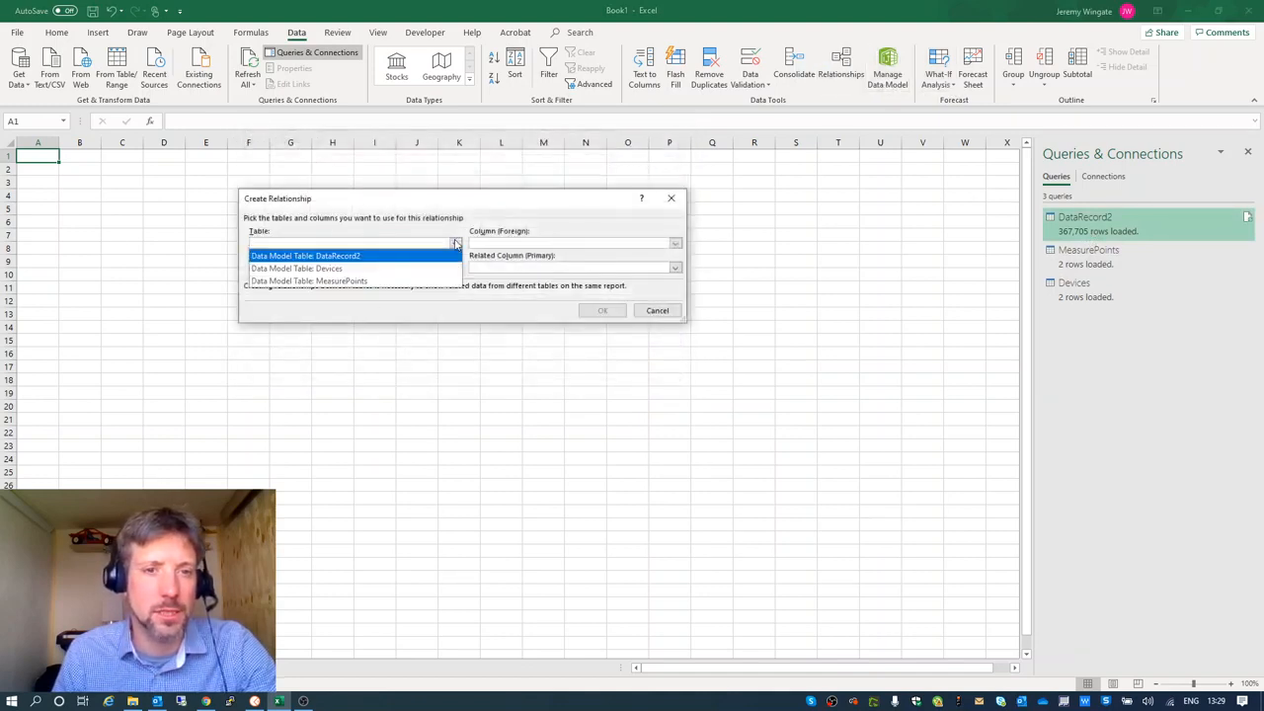
left_click(311, 257)
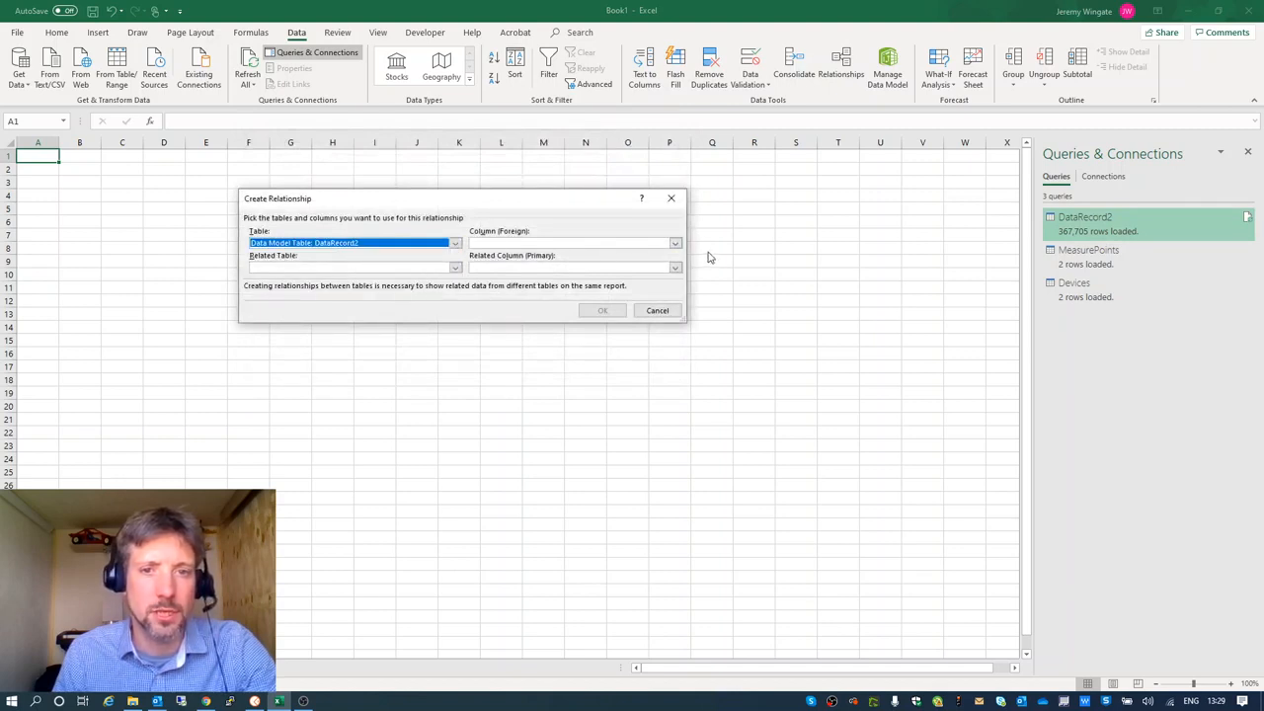
left_click(675, 244)
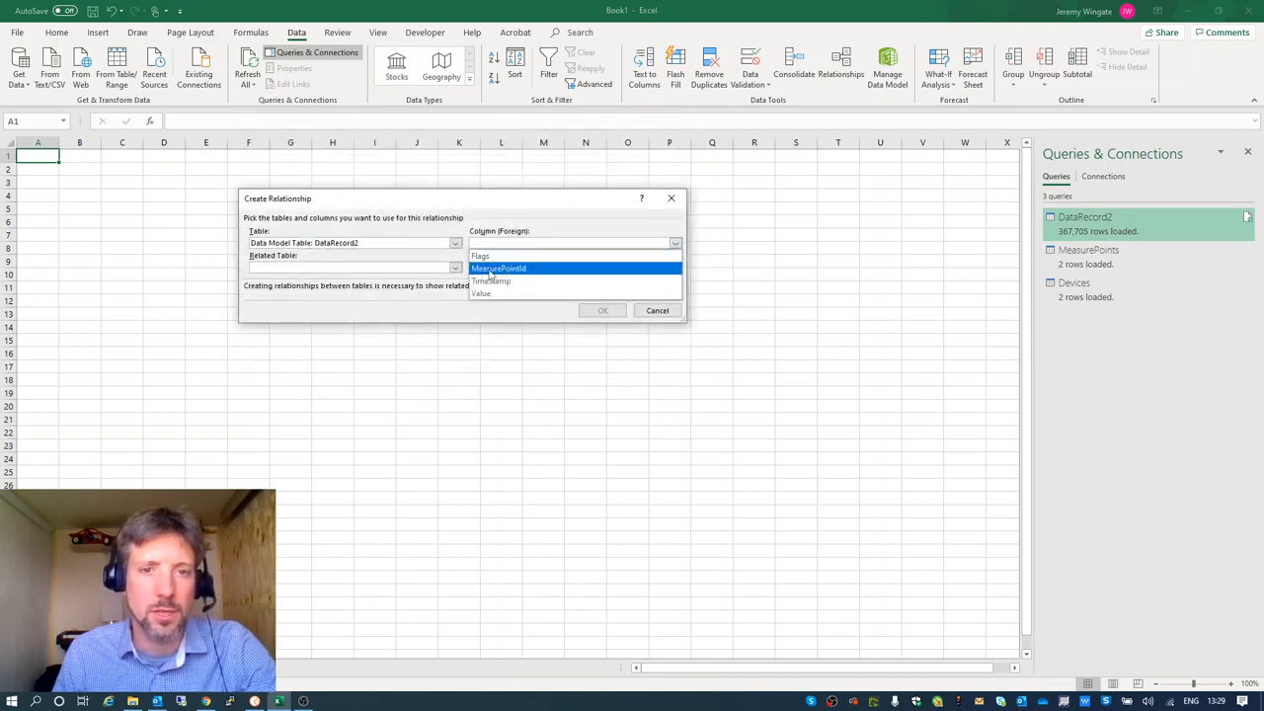
left_click(489, 272)
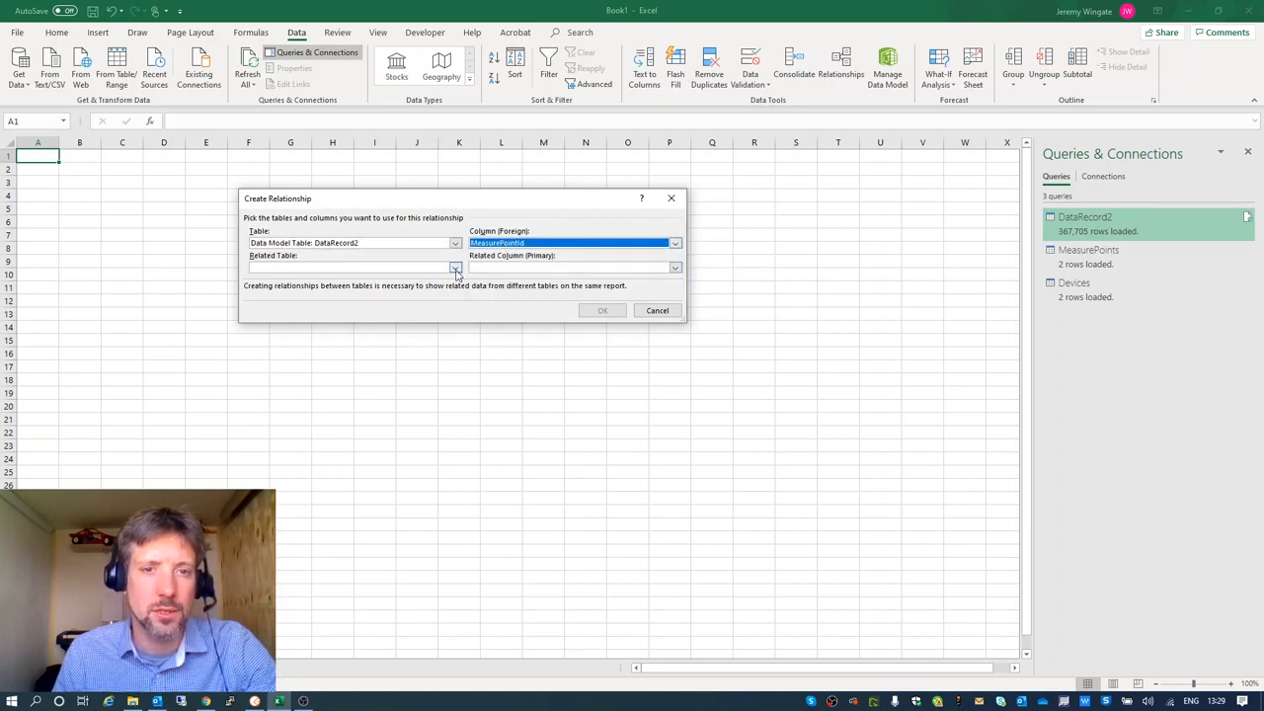
left_click(455, 268)
left_click(361, 306)
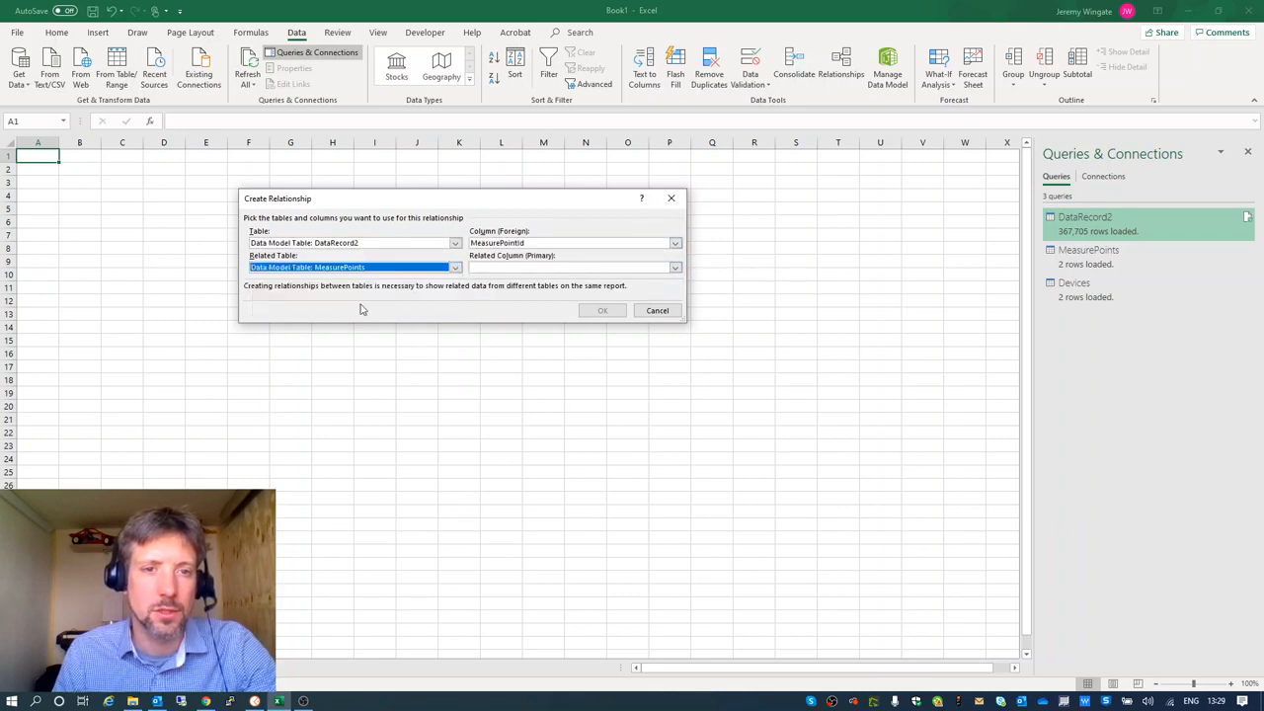
left_click(517, 273)
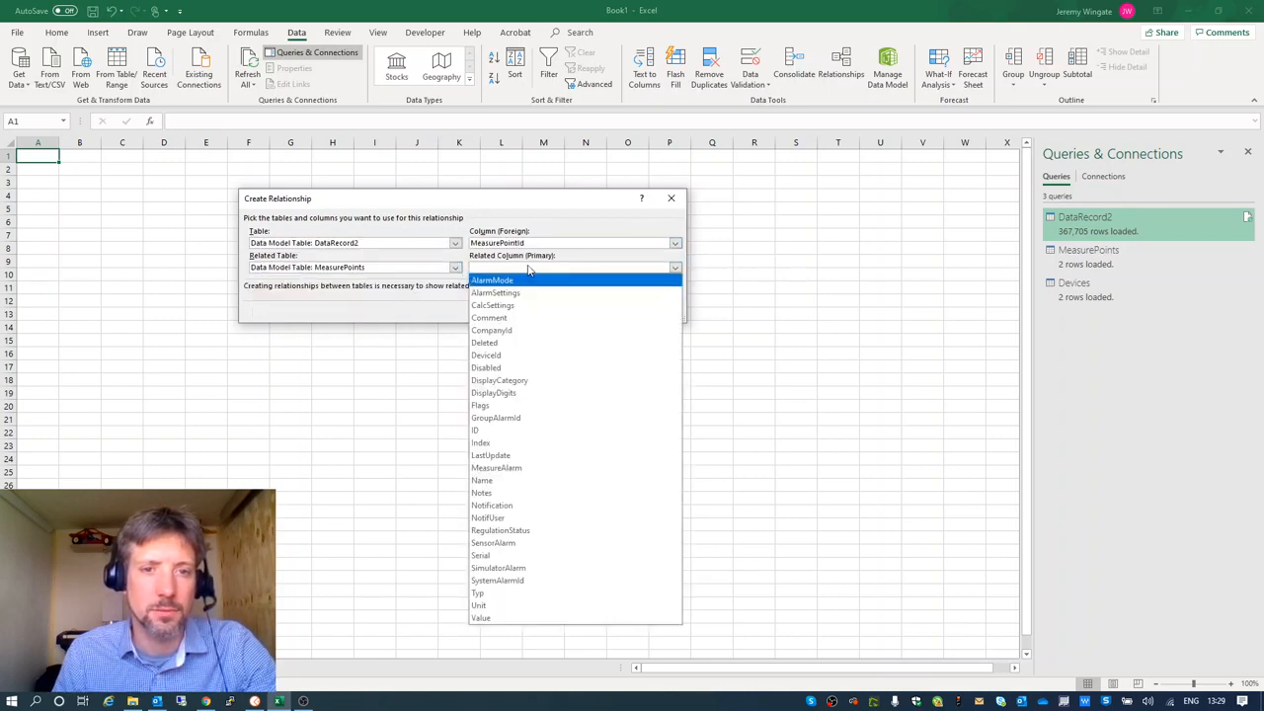
left_click(506, 432)
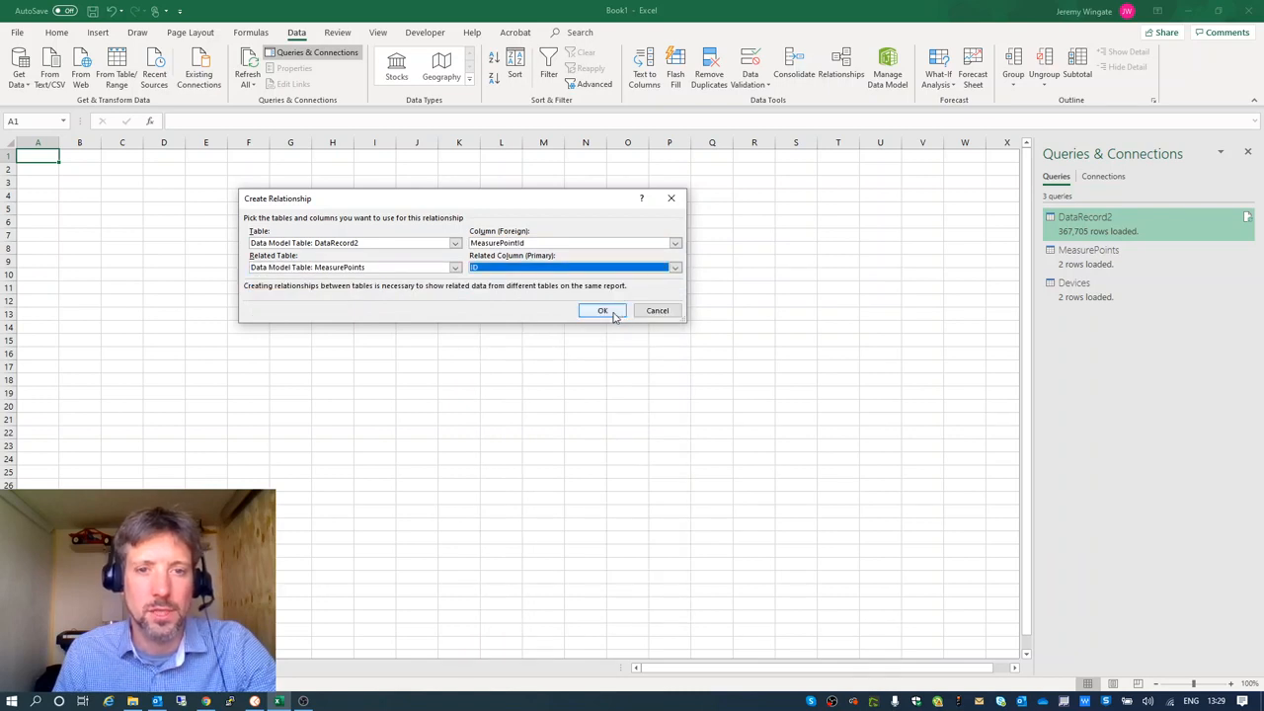
left_click(607, 312)
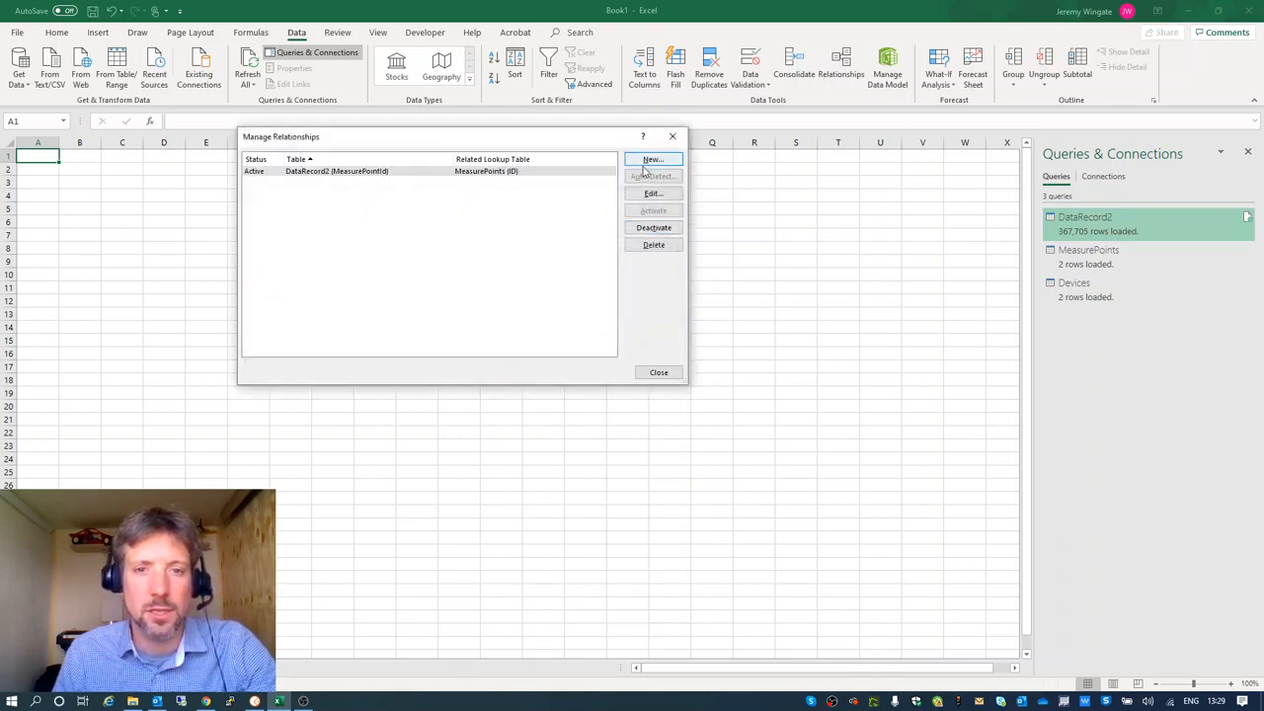
Create a second relationship from the DeviceId column of MeasurePoints to the ID column of Devices, and finish managing relationships
left_click(648, 160)
left_click(452, 244)
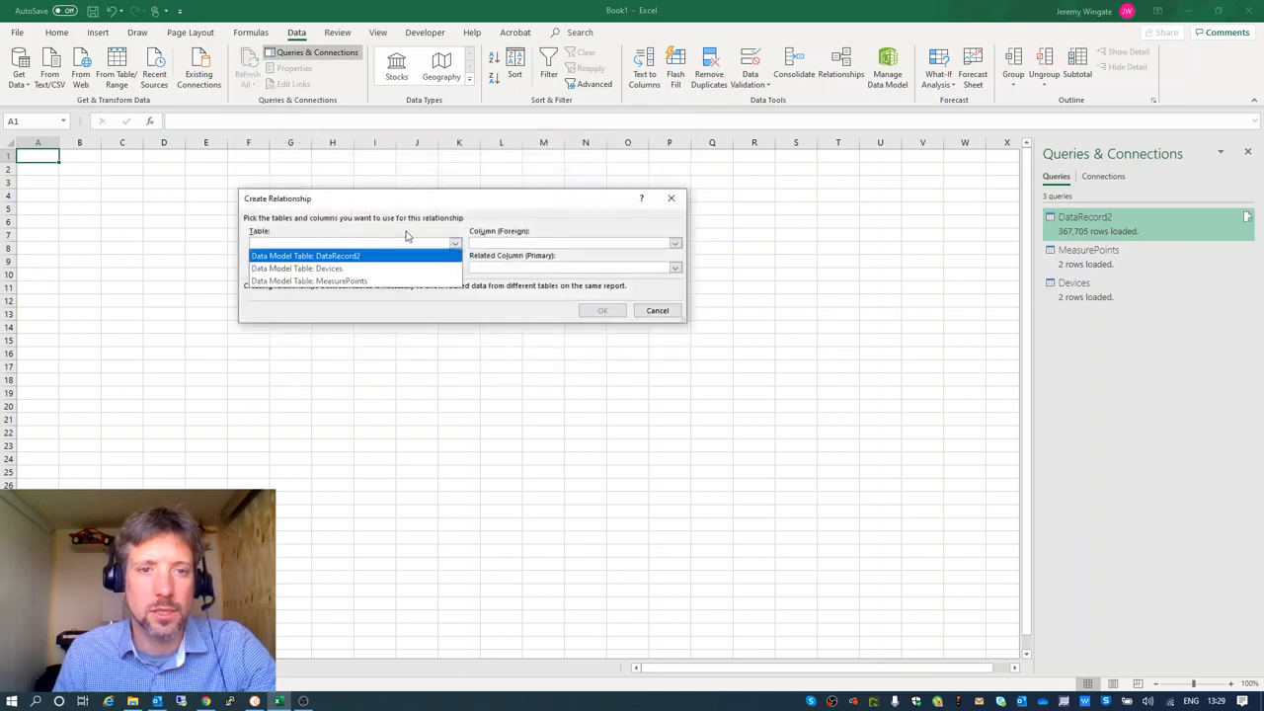
left_click(373, 281)
left_click(578, 244)
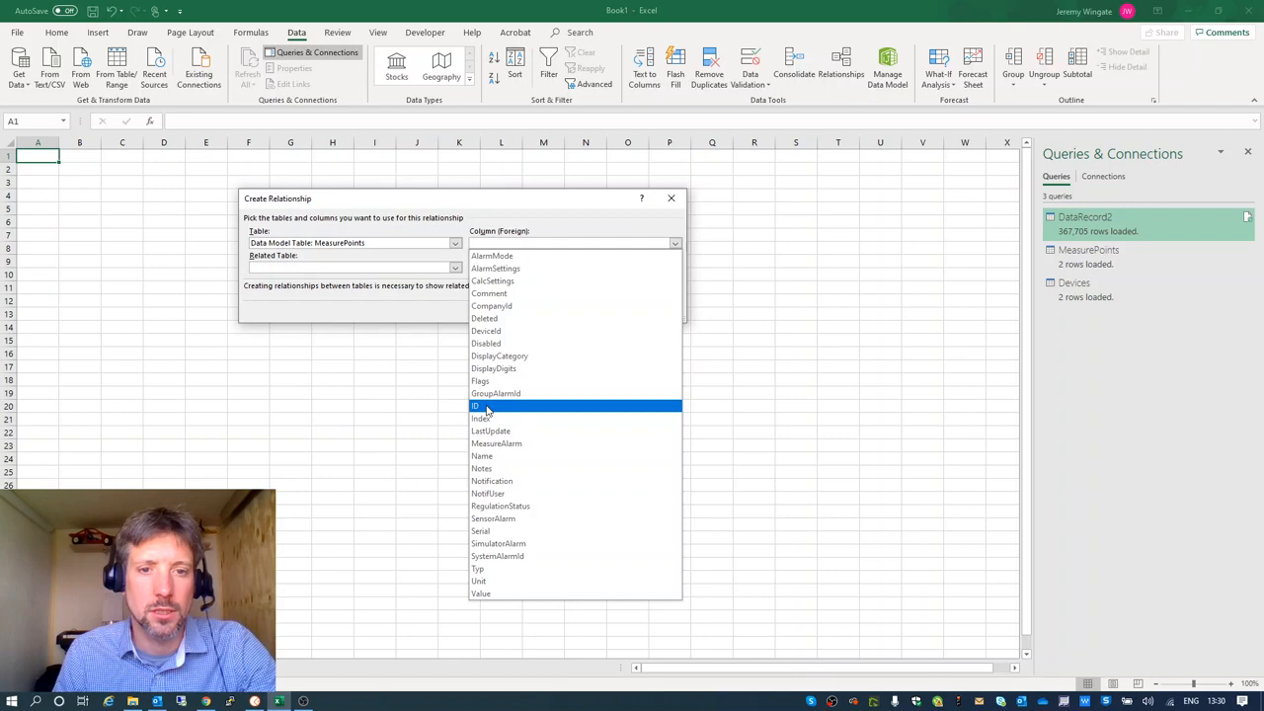
left_click(488, 331)
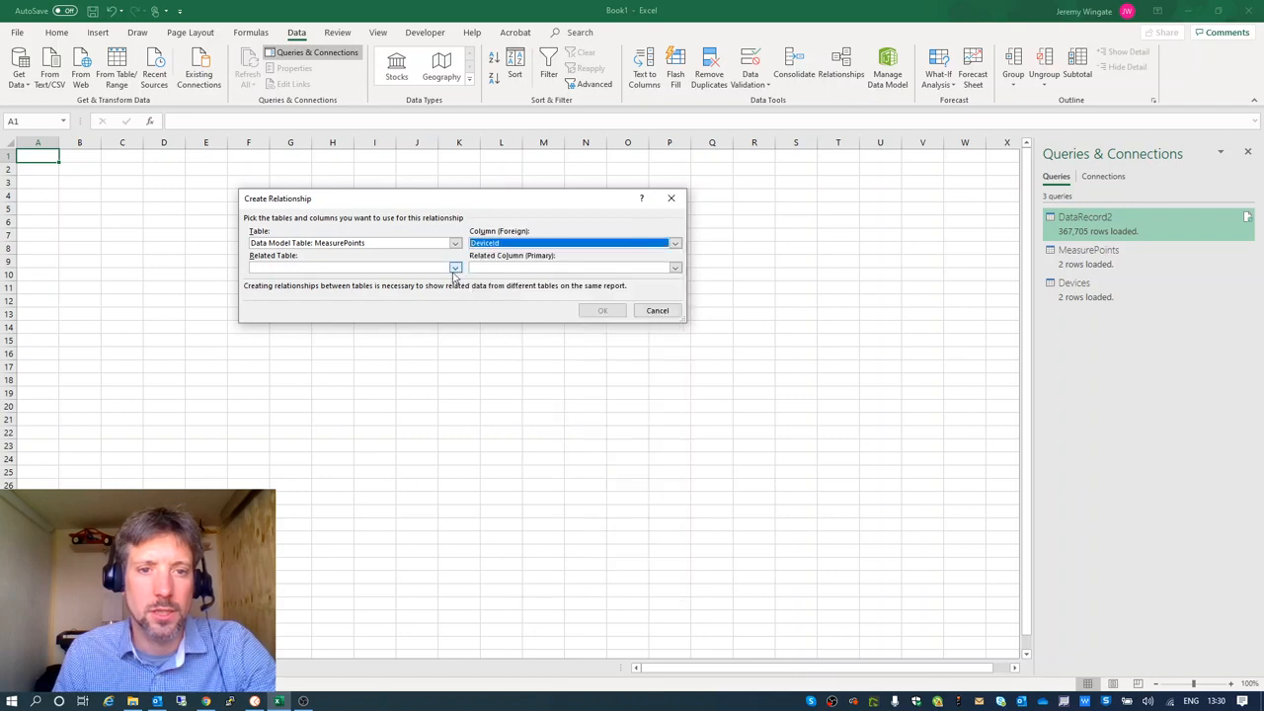
left_click(454, 267)
left_click(422, 294)
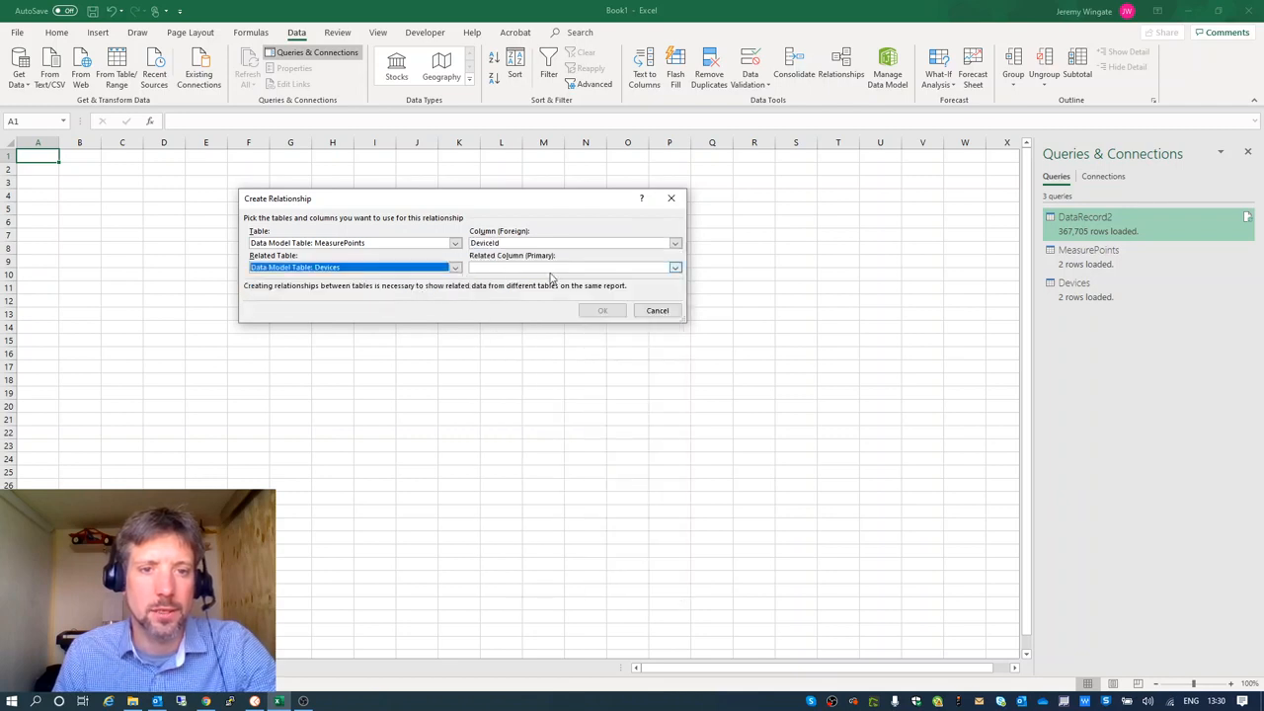
left_click(550, 269)
left_click(503, 431)
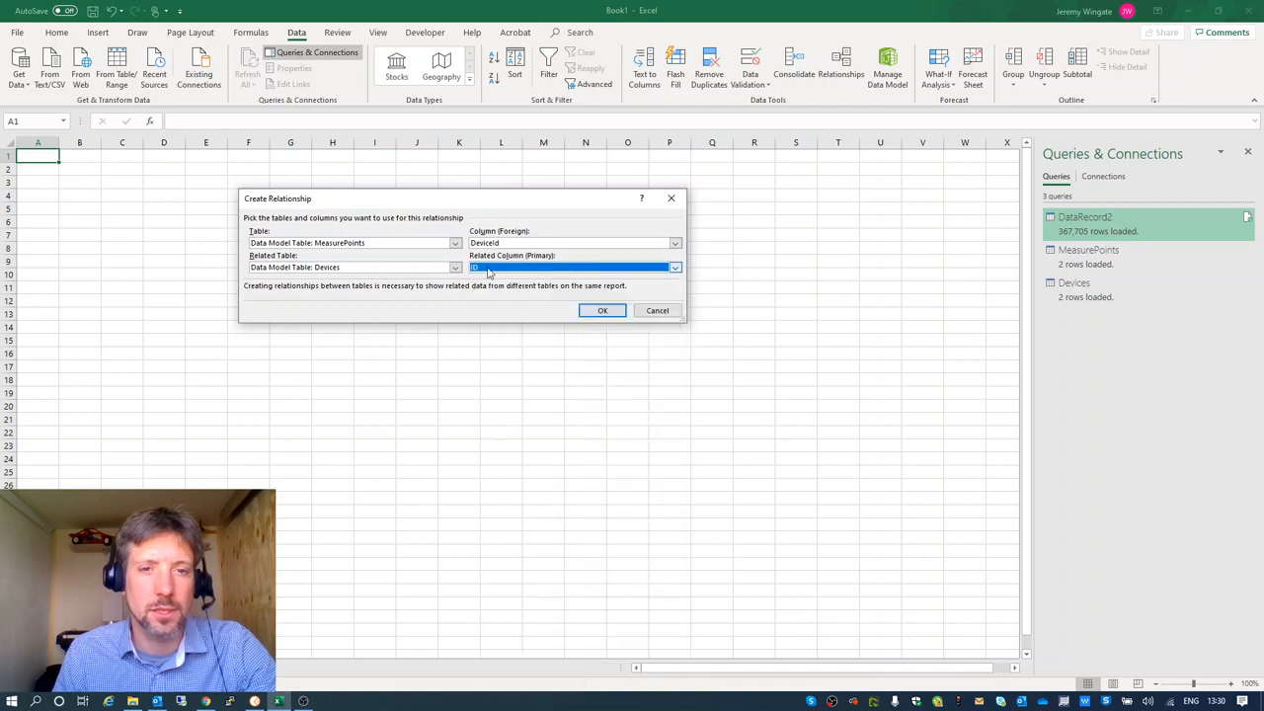
left_click(602, 311)
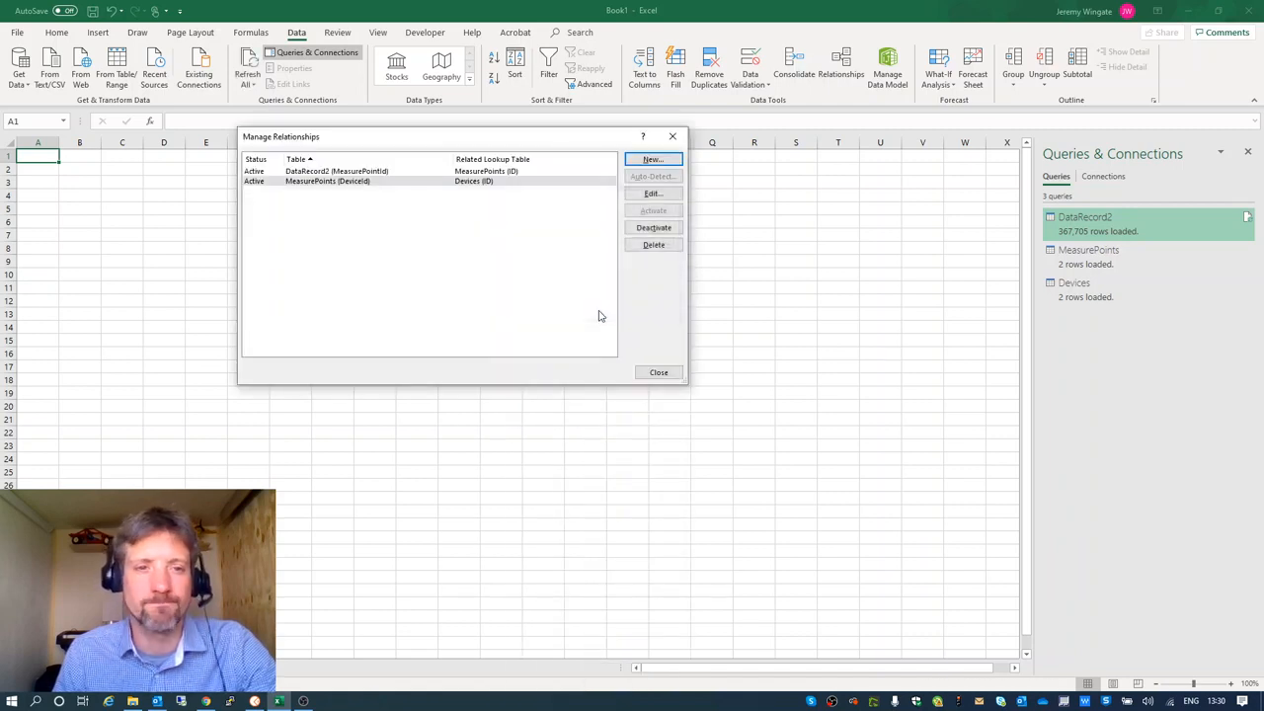
left_click(658, 373)
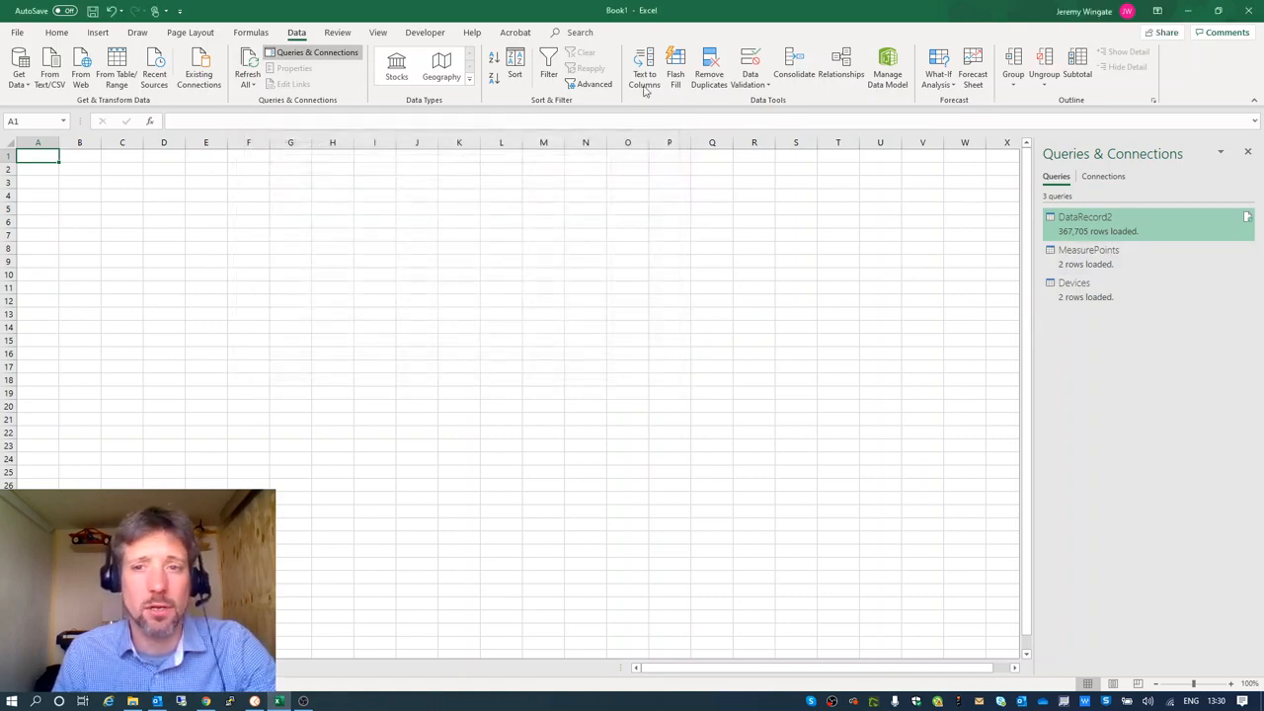
Insert a PivotTable at cell A1 of the blank sheet, based on the workbook's data model
left_click(21, 75)
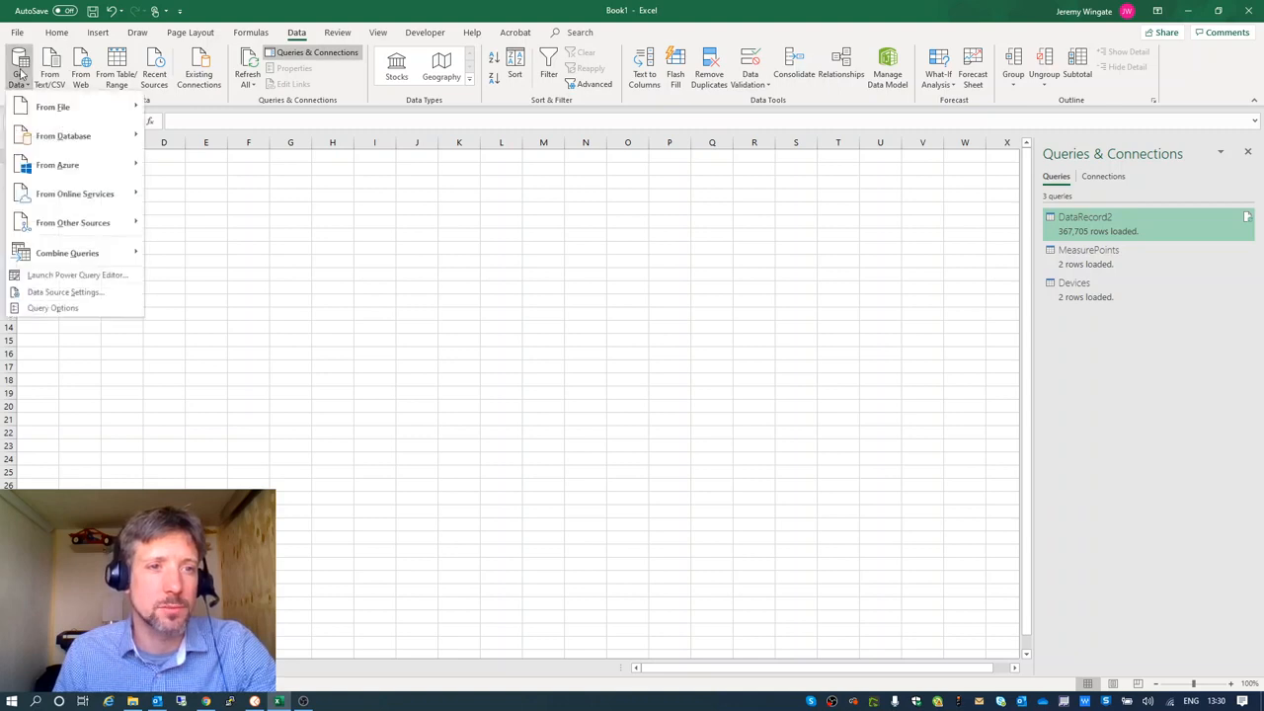
left_click(381, 273)
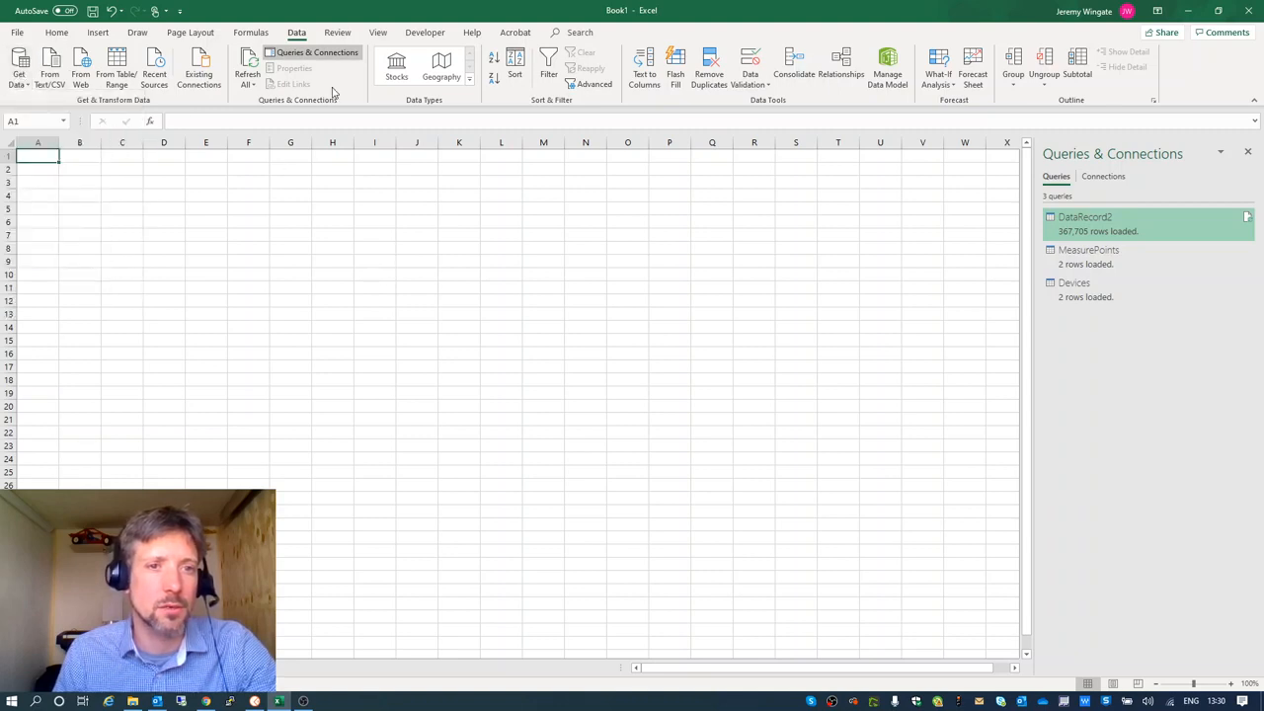
left_click(100, 33)
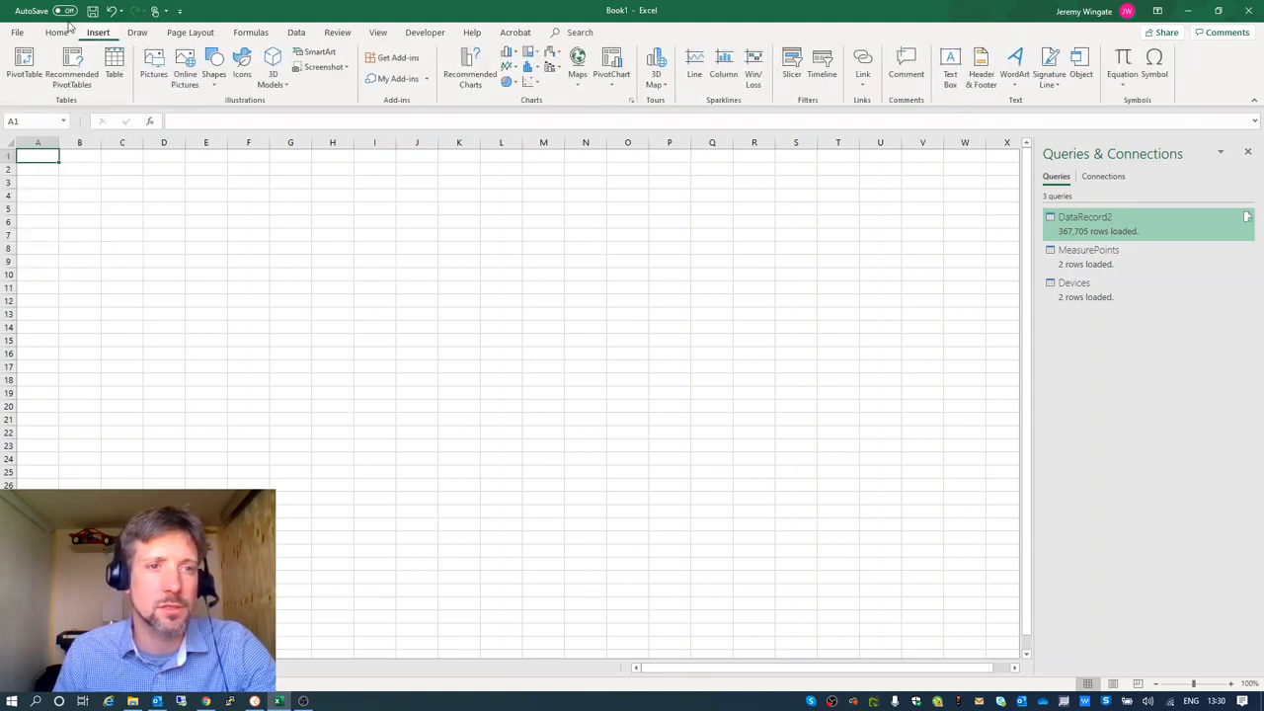
left_click(19, 63)
left_click(497, 347)
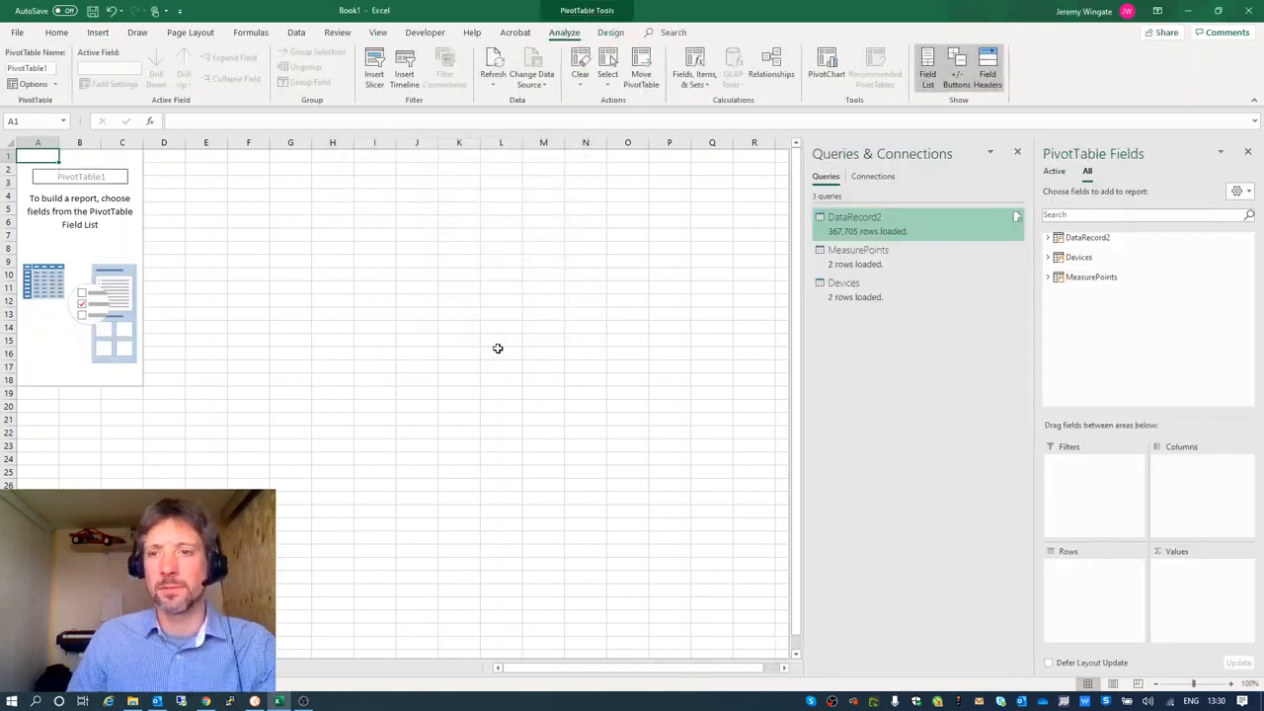
Add DataRecord2's Value field to the PivotTable values and its TimeStamp field to the rows
left_click(1047, 239)
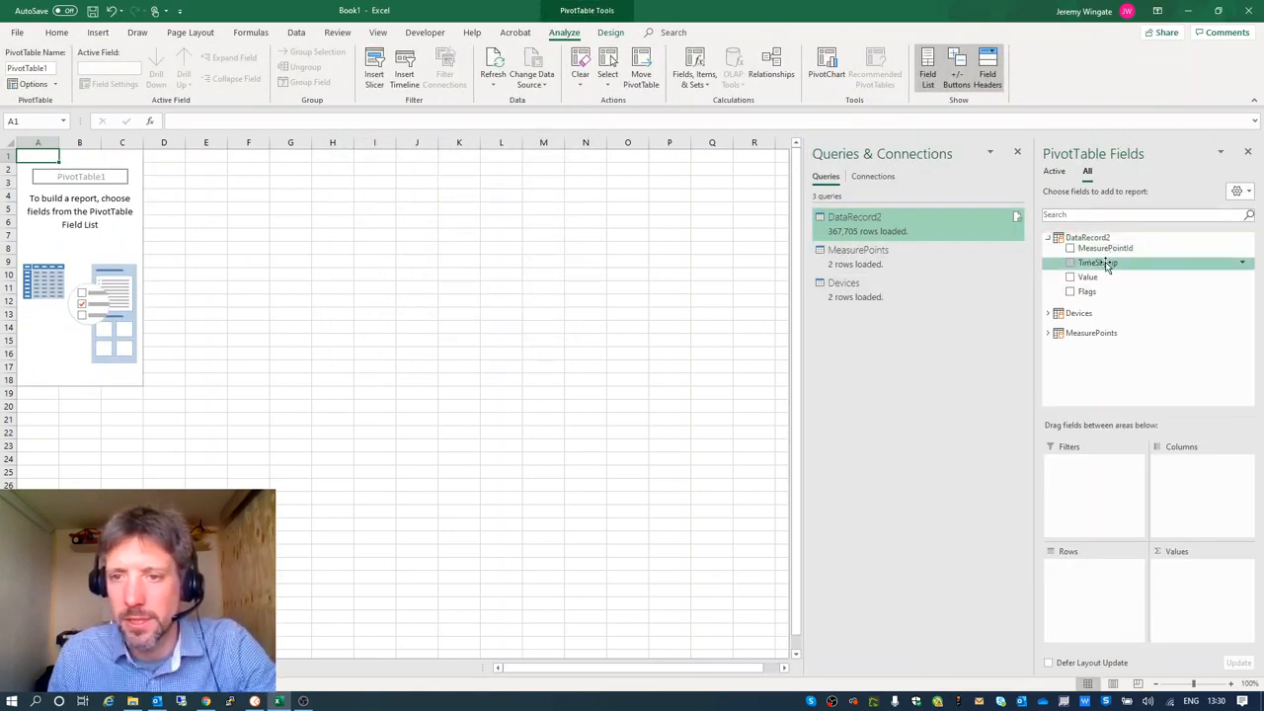
left_click_drag(1087, 278, 1190, 583)
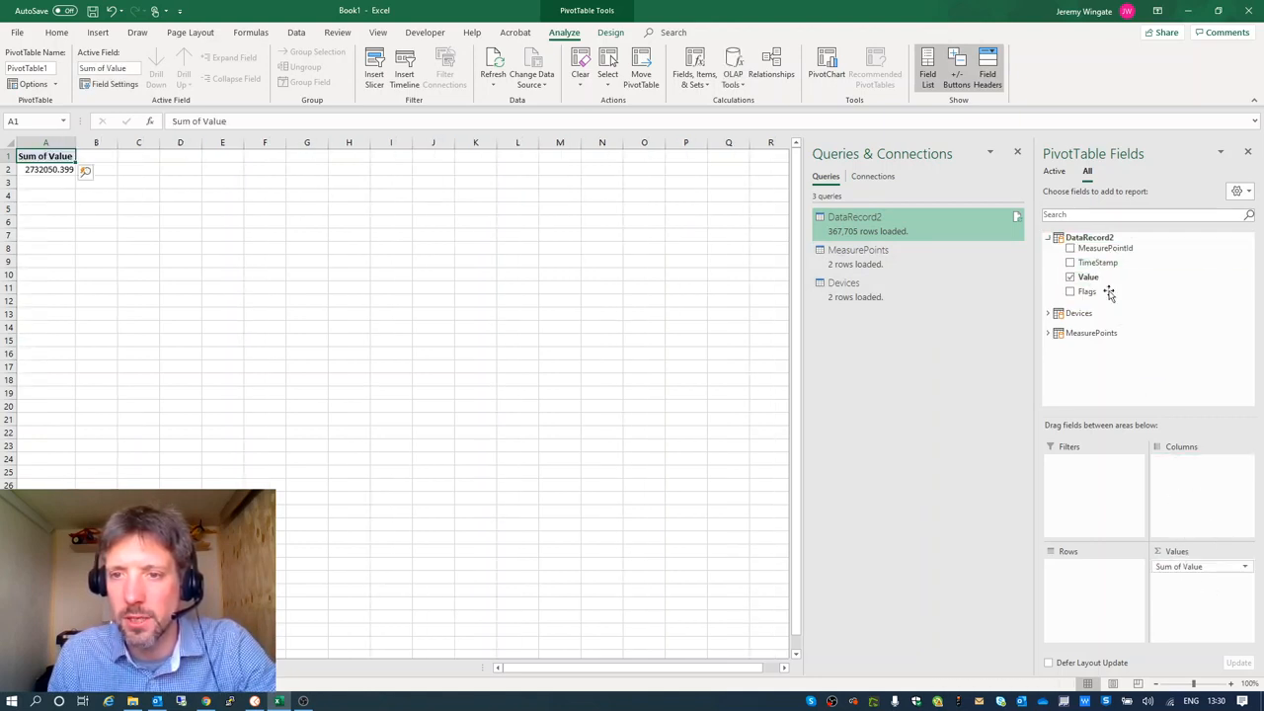
left_click_drag(1098, 265, 1090, 585)
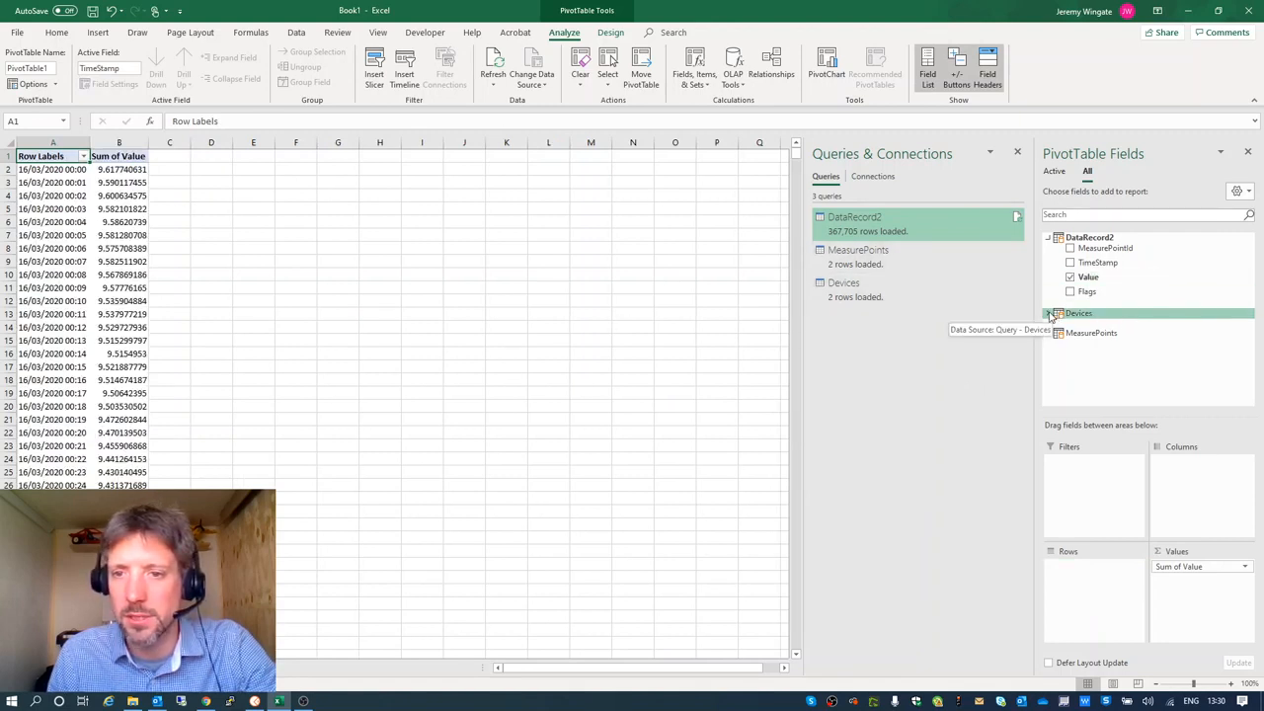
Add the Name field of Devices as a report filter and the Name field of MeasurePoints as the PivotTable columns
left_click(1069, 314)
scroll(1090, 296, "down", 2)
left_click_drag(1094, 283, 1091, 470)
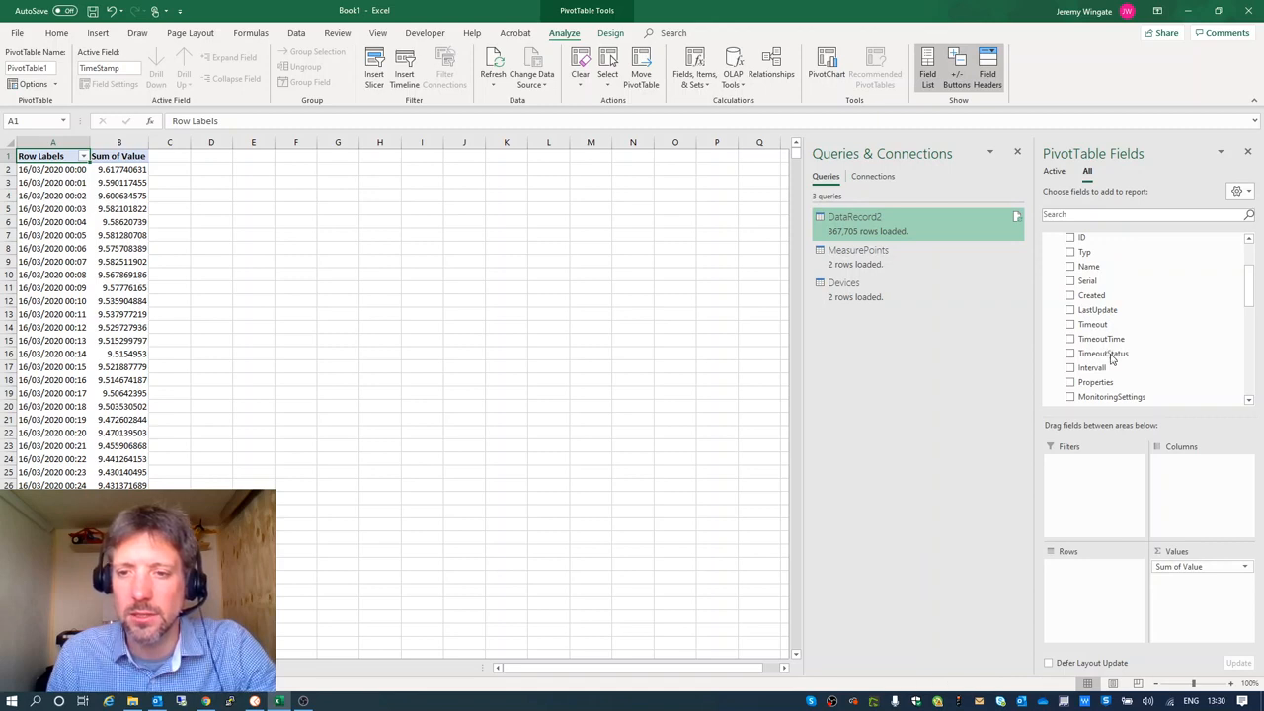
left_click(1049, 314)
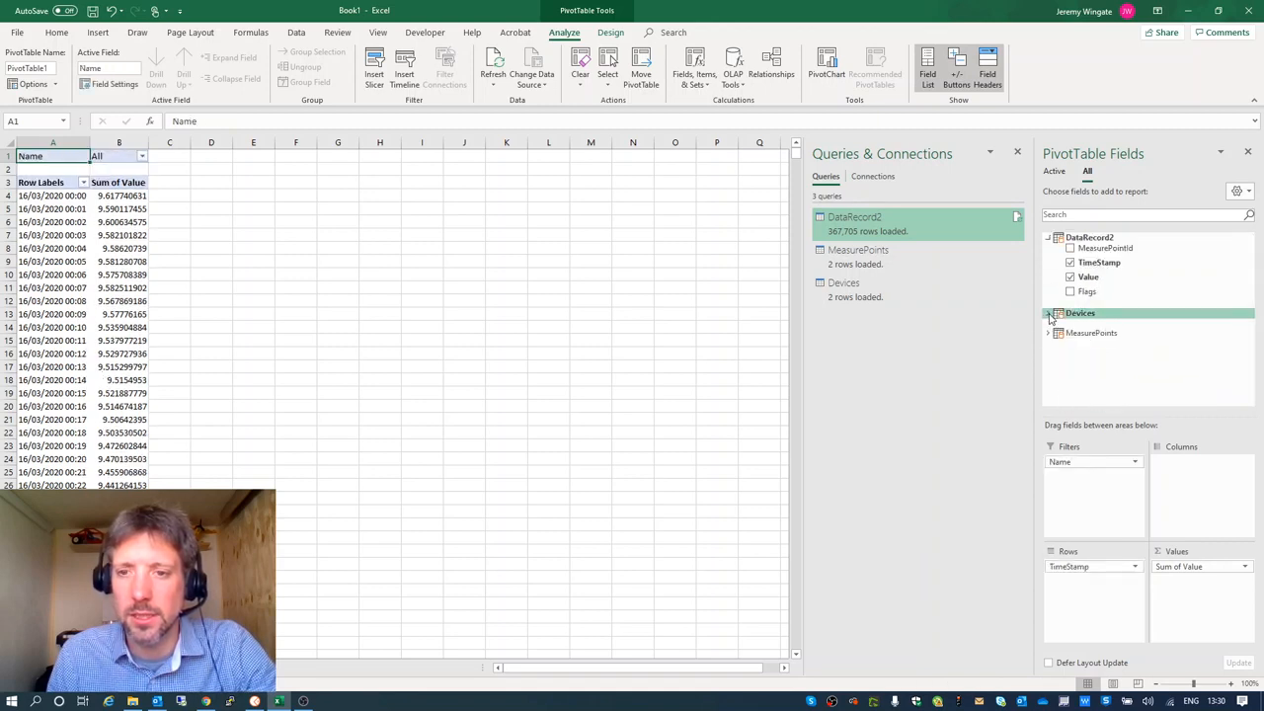
left_click(1049, 335)
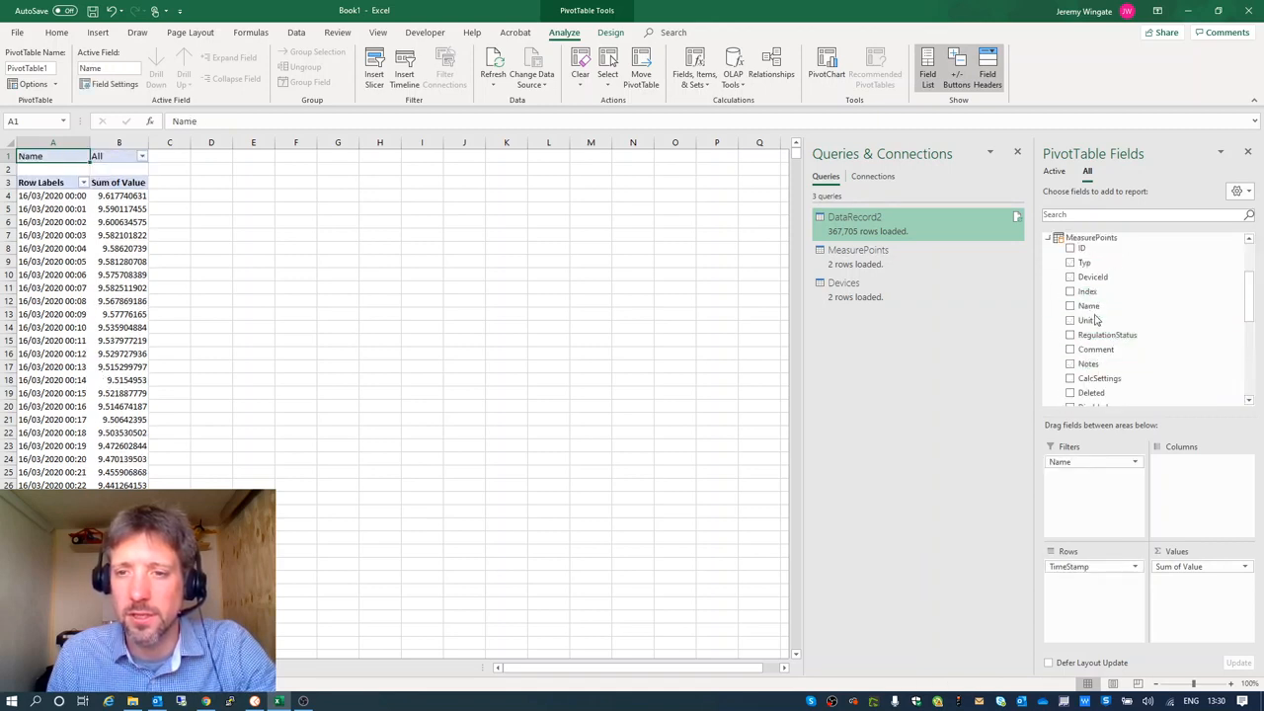
left_click_drag(1088, 305, 1177, 461)
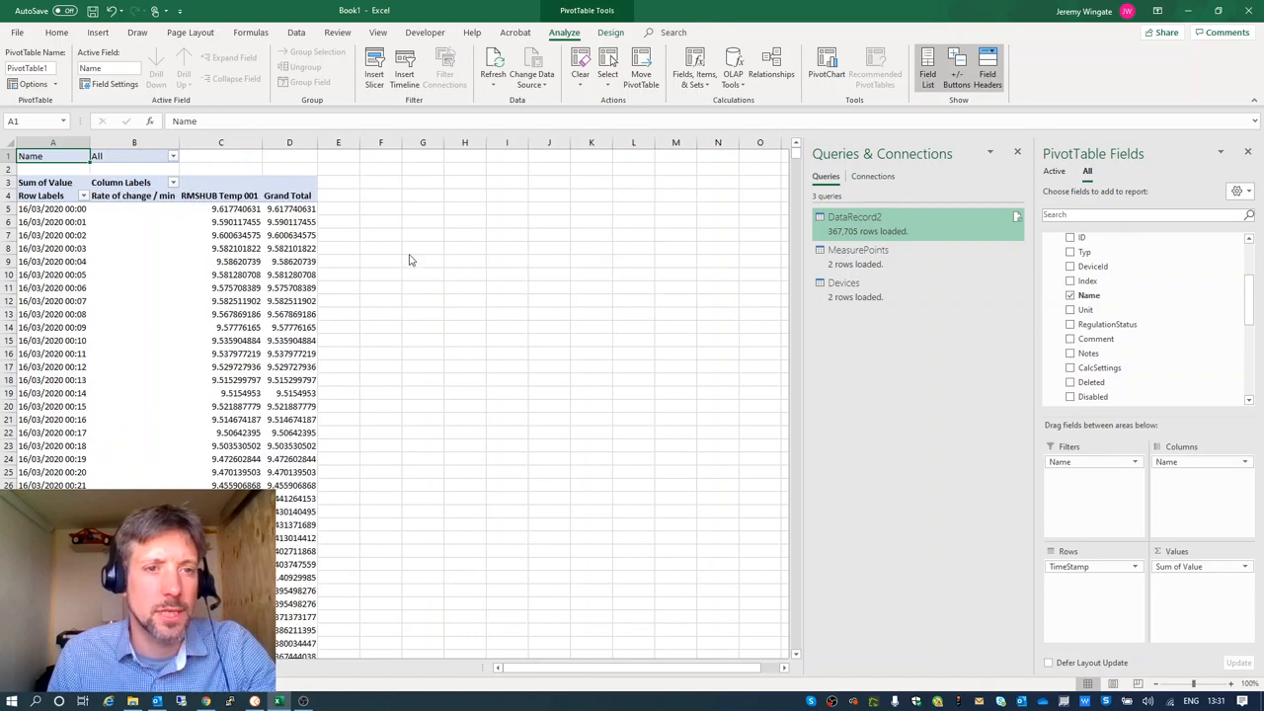
Filter the PivotTable by device name to RMSHUB PT100 LOGGER
left_click(173, 156)
left_click(32, 188)
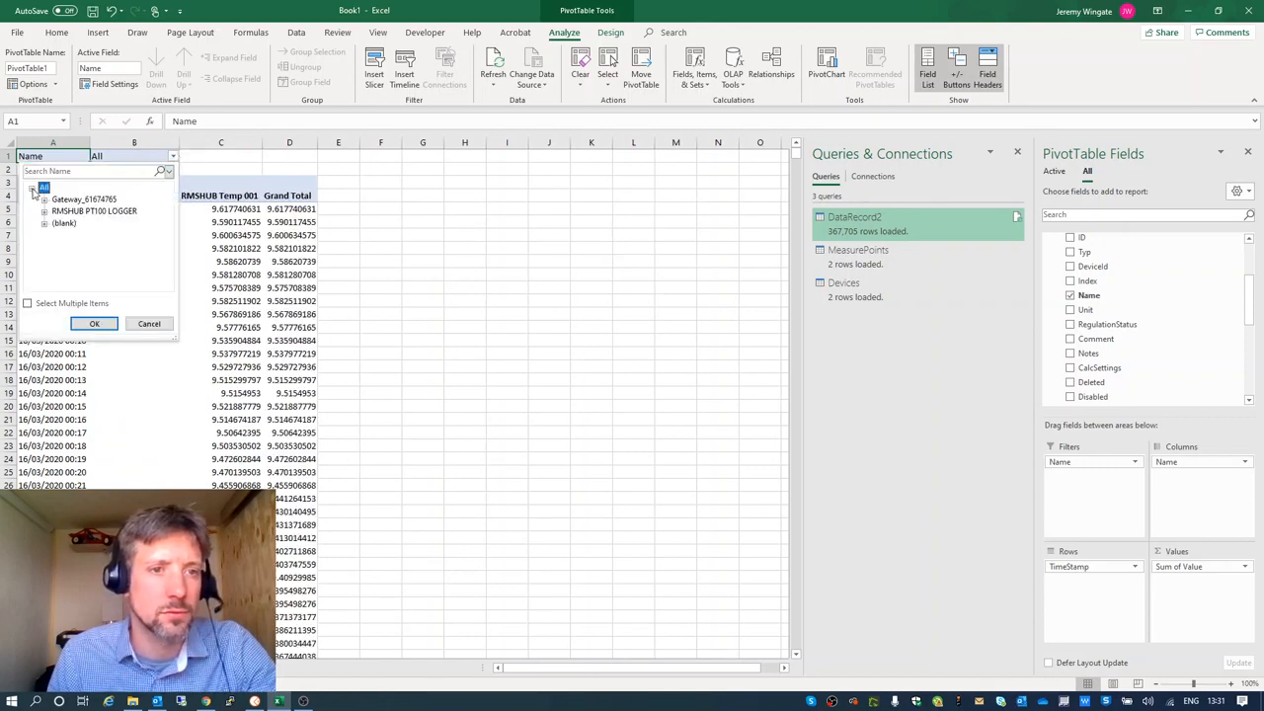
left_click(62, 212)
left_click(108, 323)
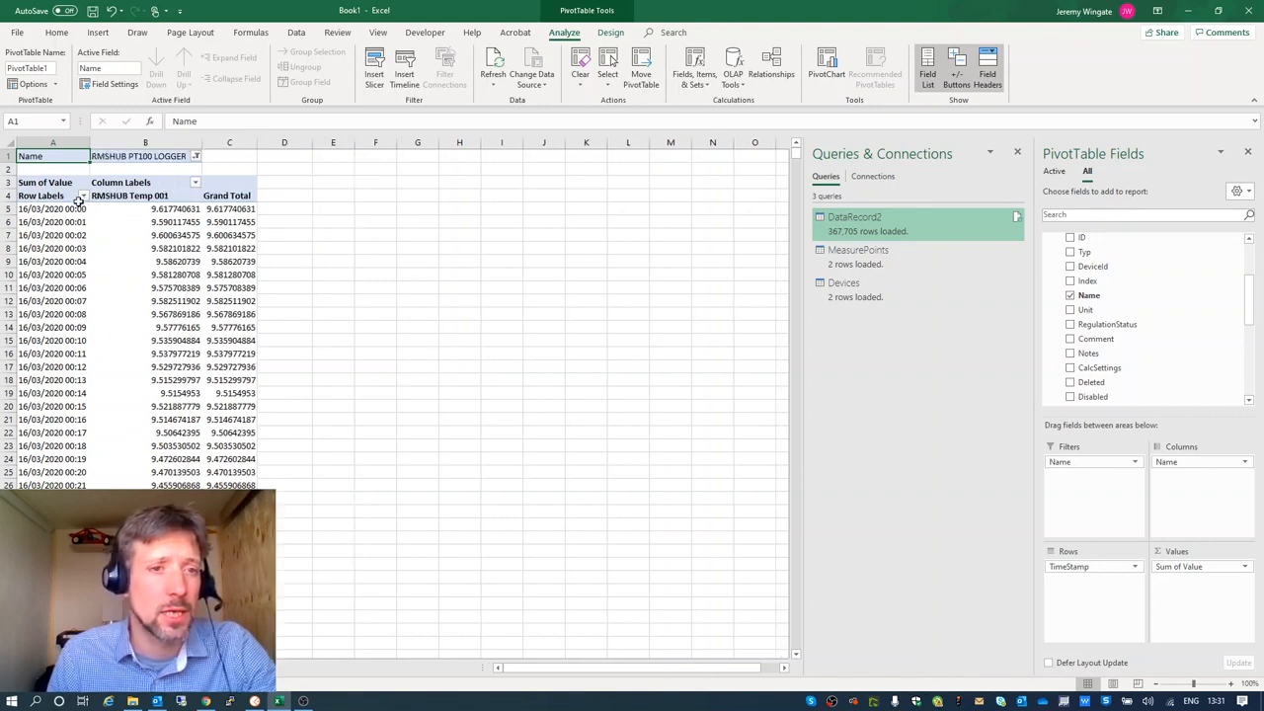
Sort the PivotTable's timestamp row labels from newest to oldest
left_click(83, 196)
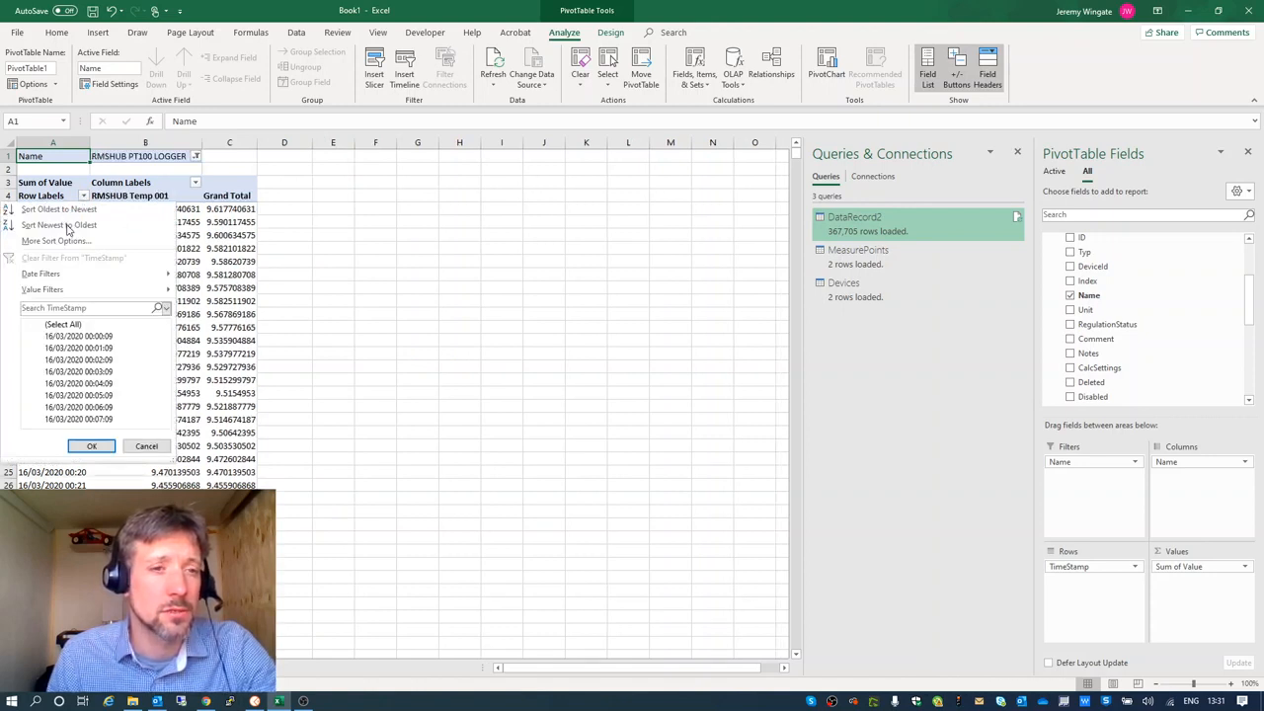
left_click(72, 227)
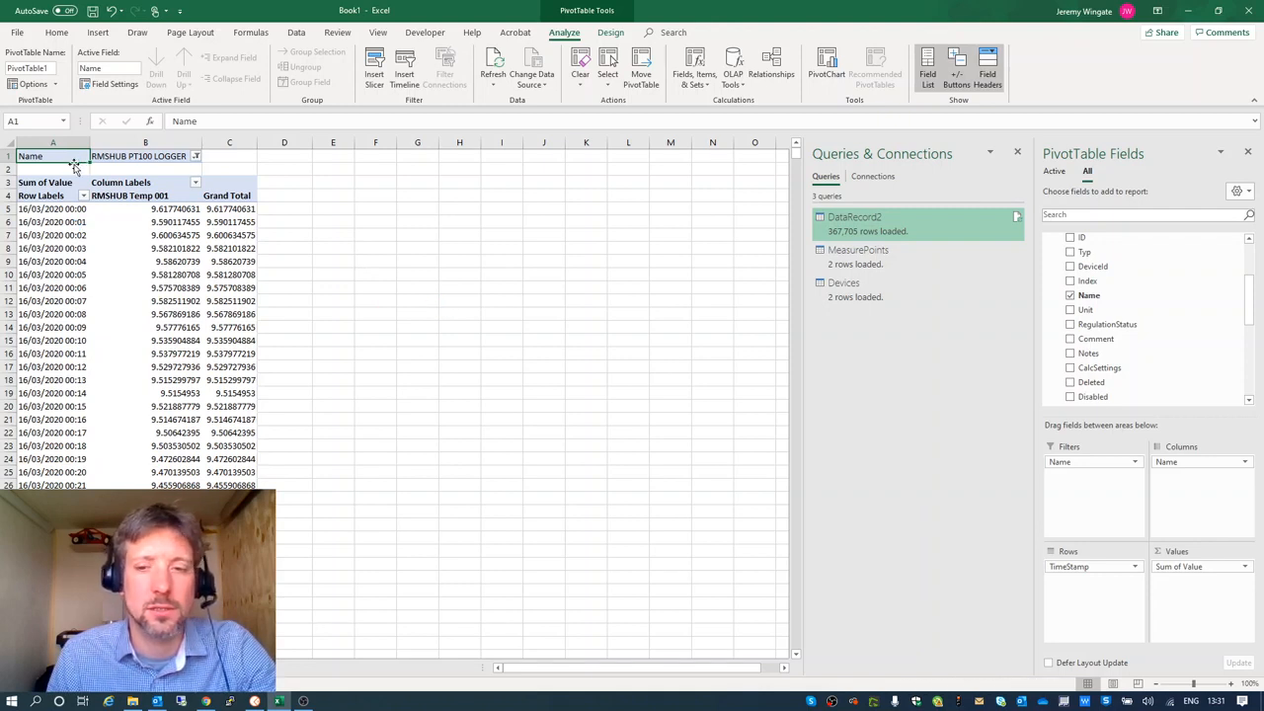
left_click(71, 215)
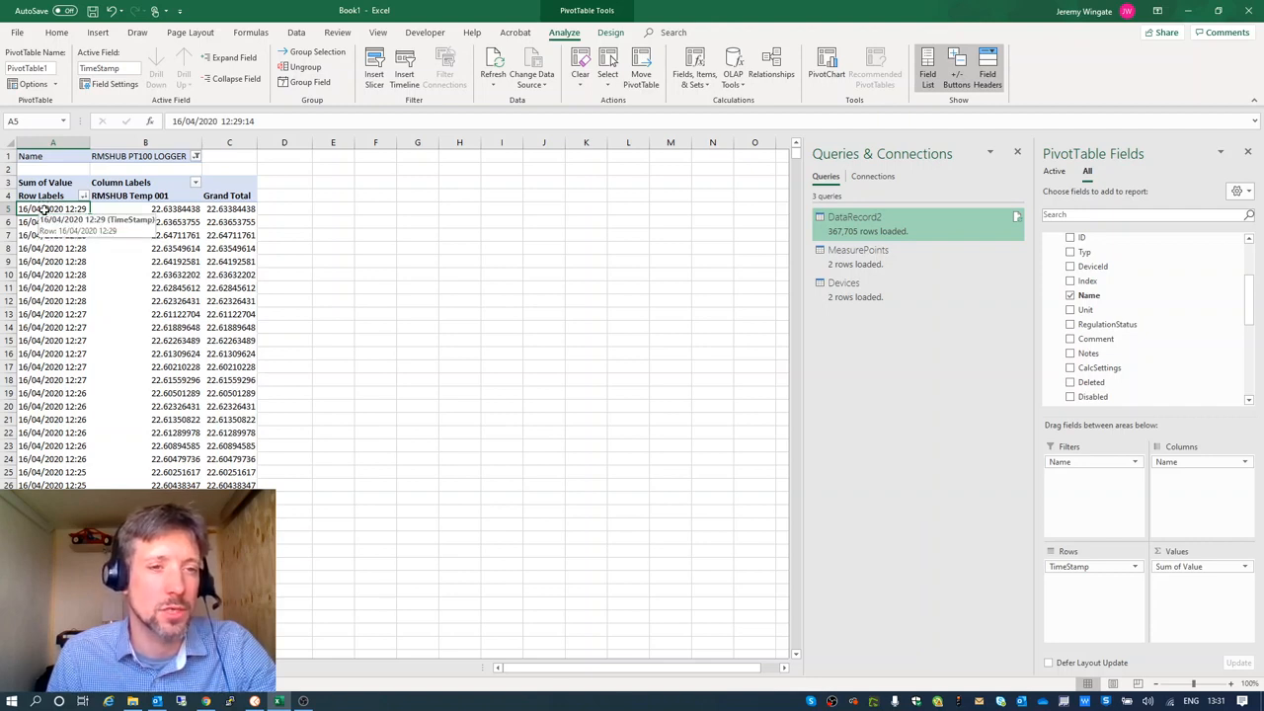
Examine the newest timestamps and their RMSHUB Temp 001 readings in the PivotTable
left_click_drag(283, 207, 44, 301)
left_click(326, 273)
left_click(67, 210)
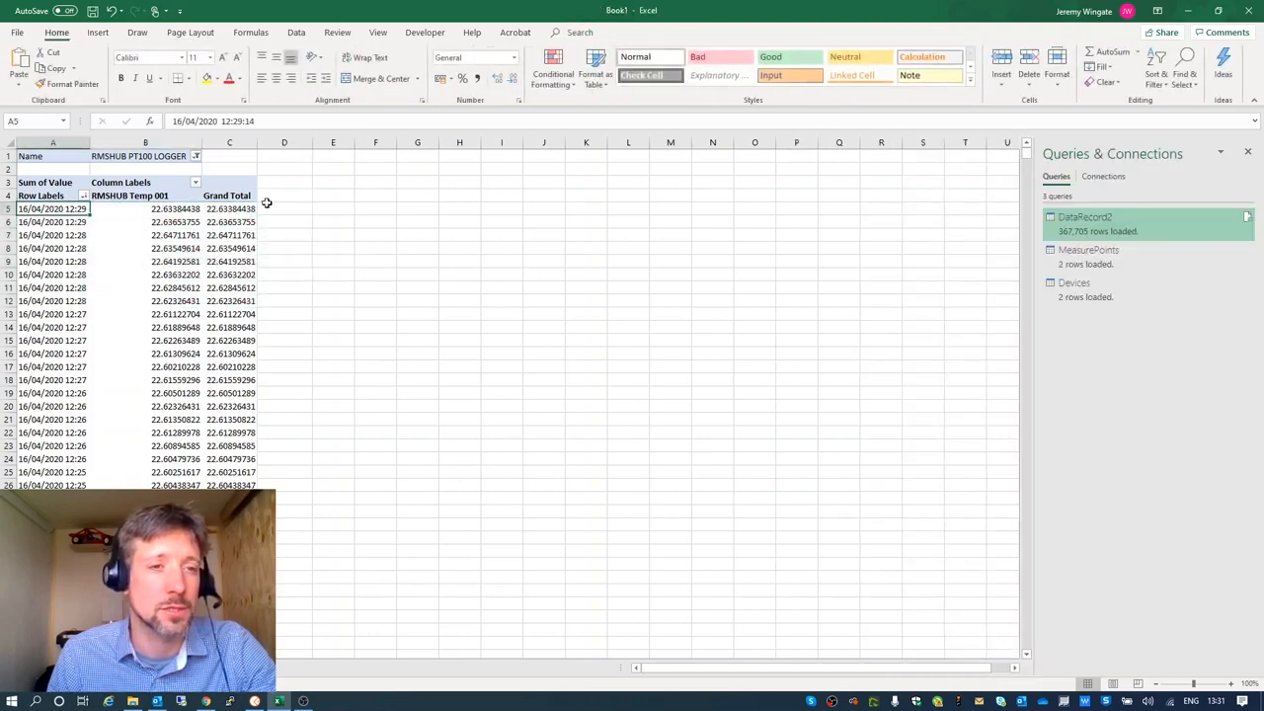
left_click(299, 206)
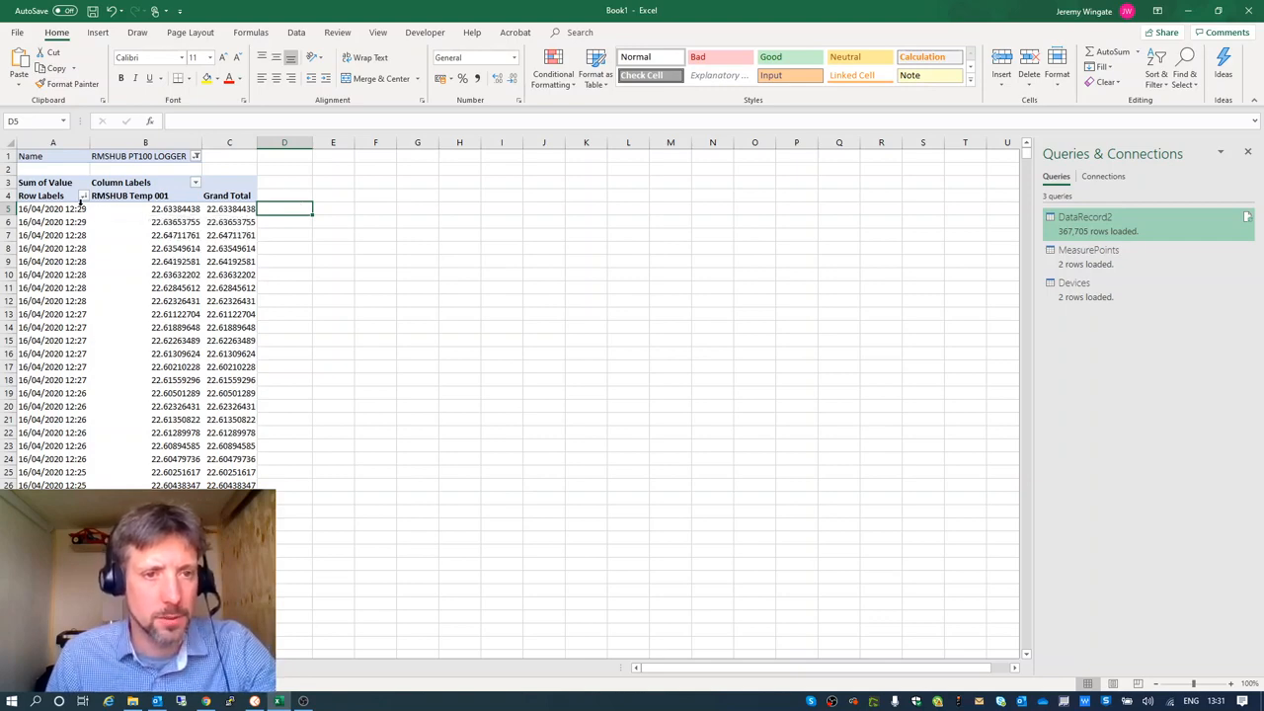
left_click_drag(79, 203, 149, 212)
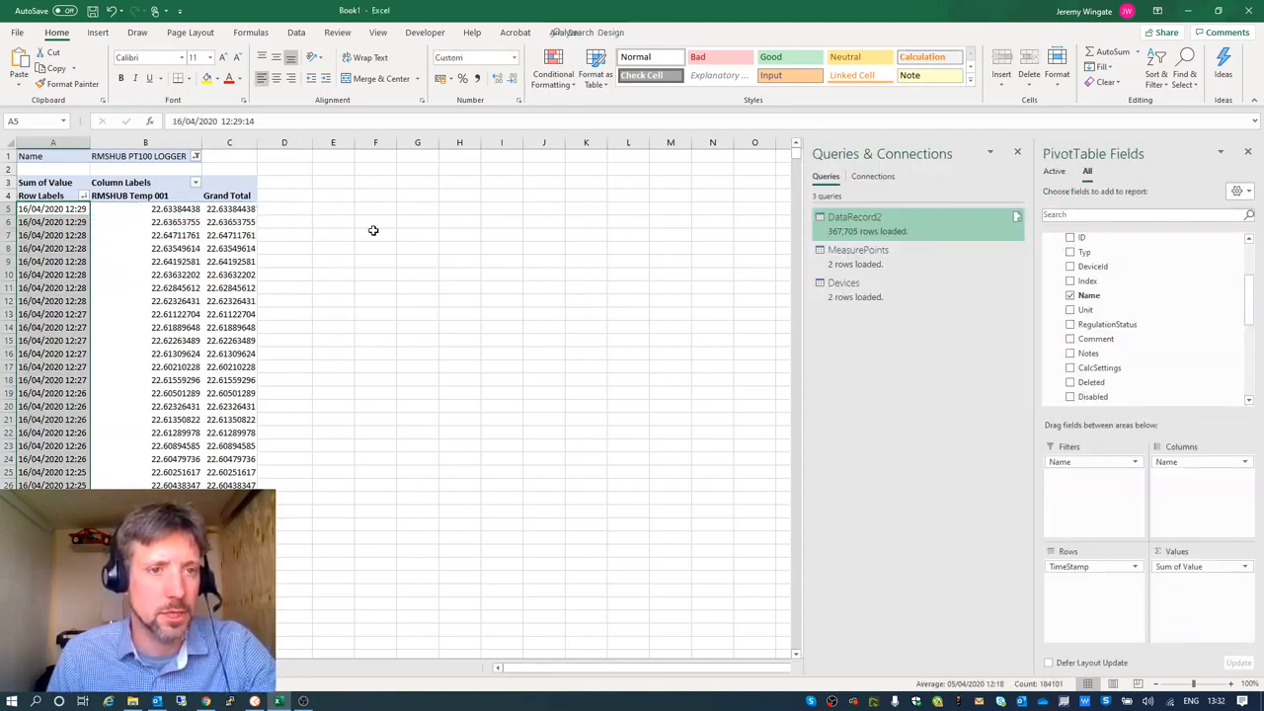
left_click(373, 232)
left_click_drag(52, 207, 227, 444)
left_click(389, 383)
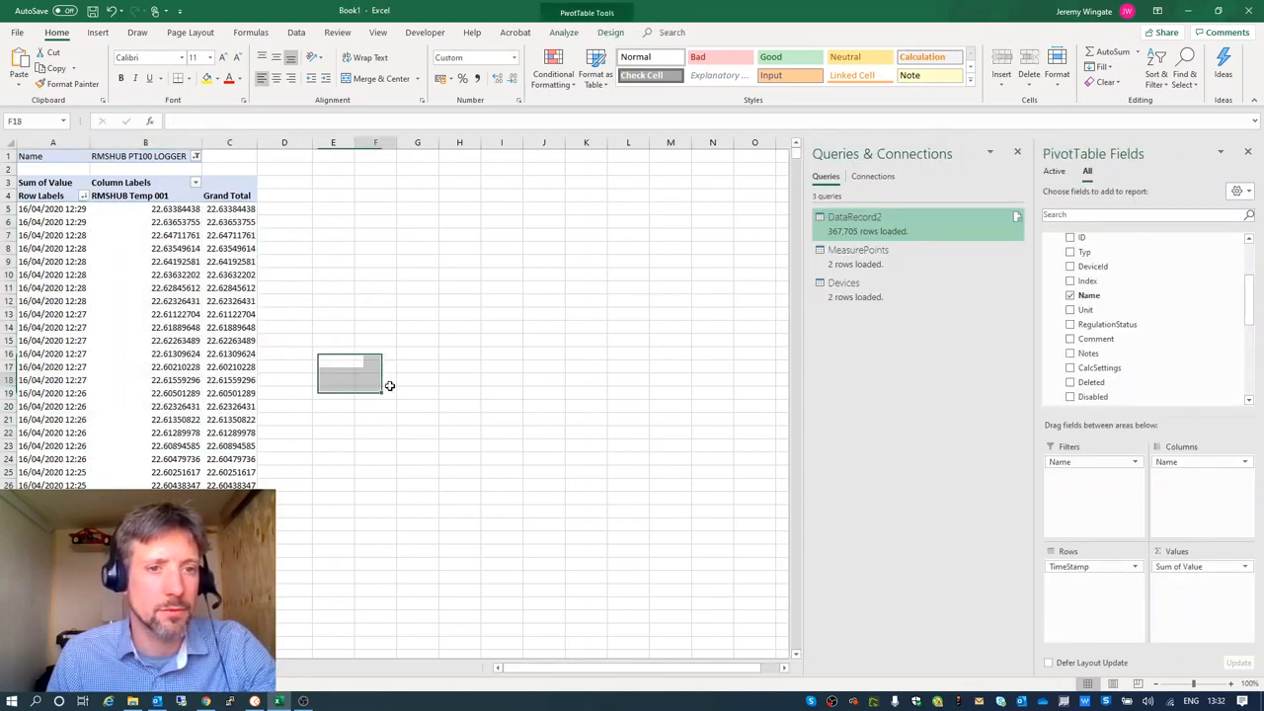
Switch the device name filter to (blank) and check the Rate of change / min values it returns
left_click(196, 156)
left_click(368, 277)
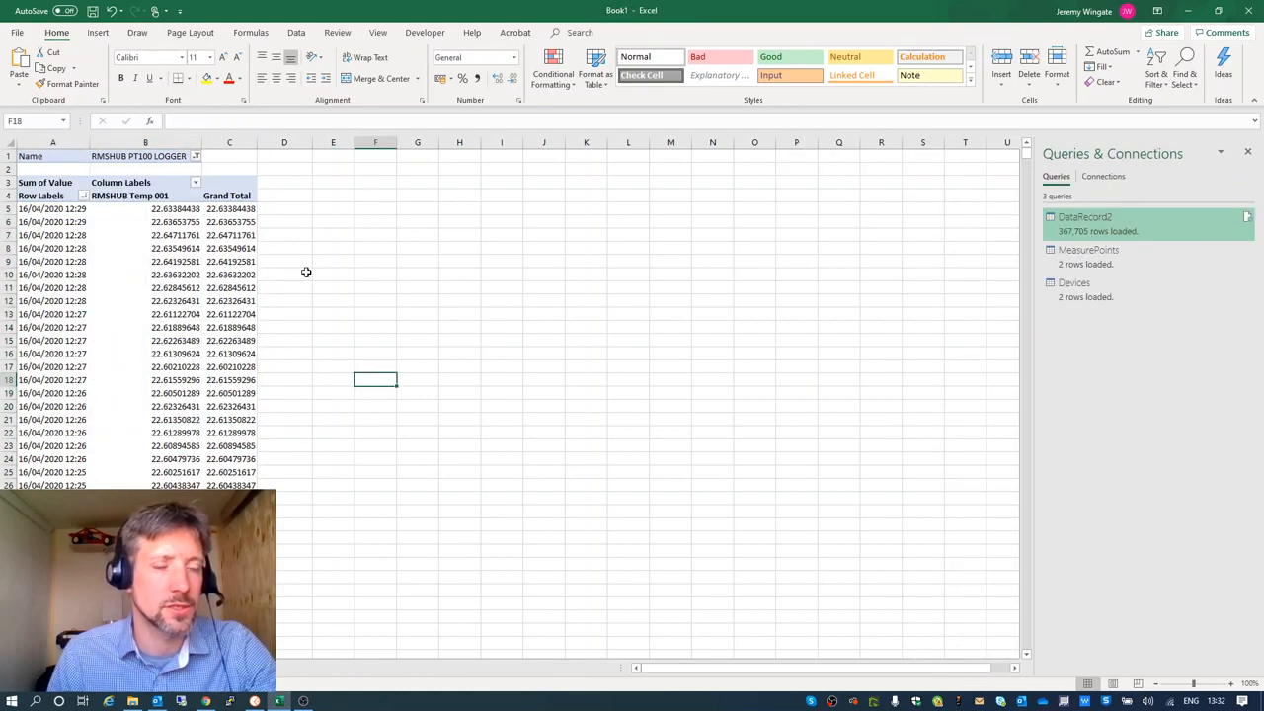
left_click(195, 156)
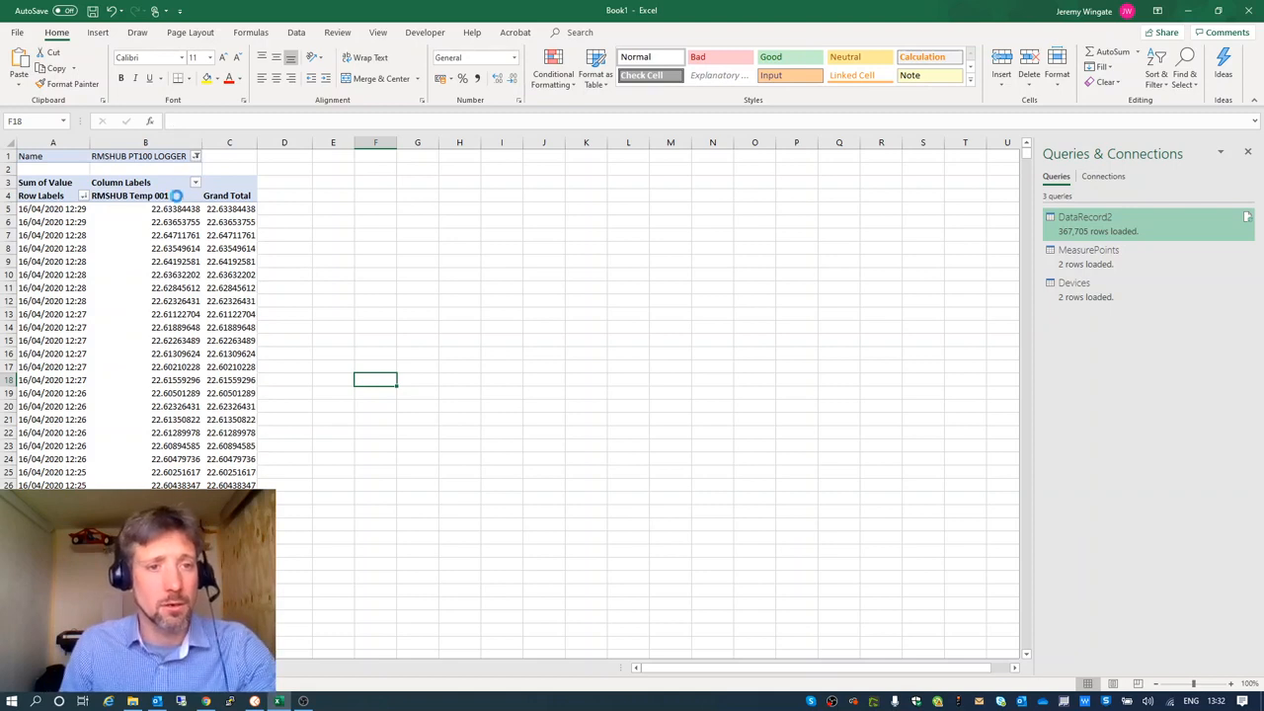
left_click(87, 224)
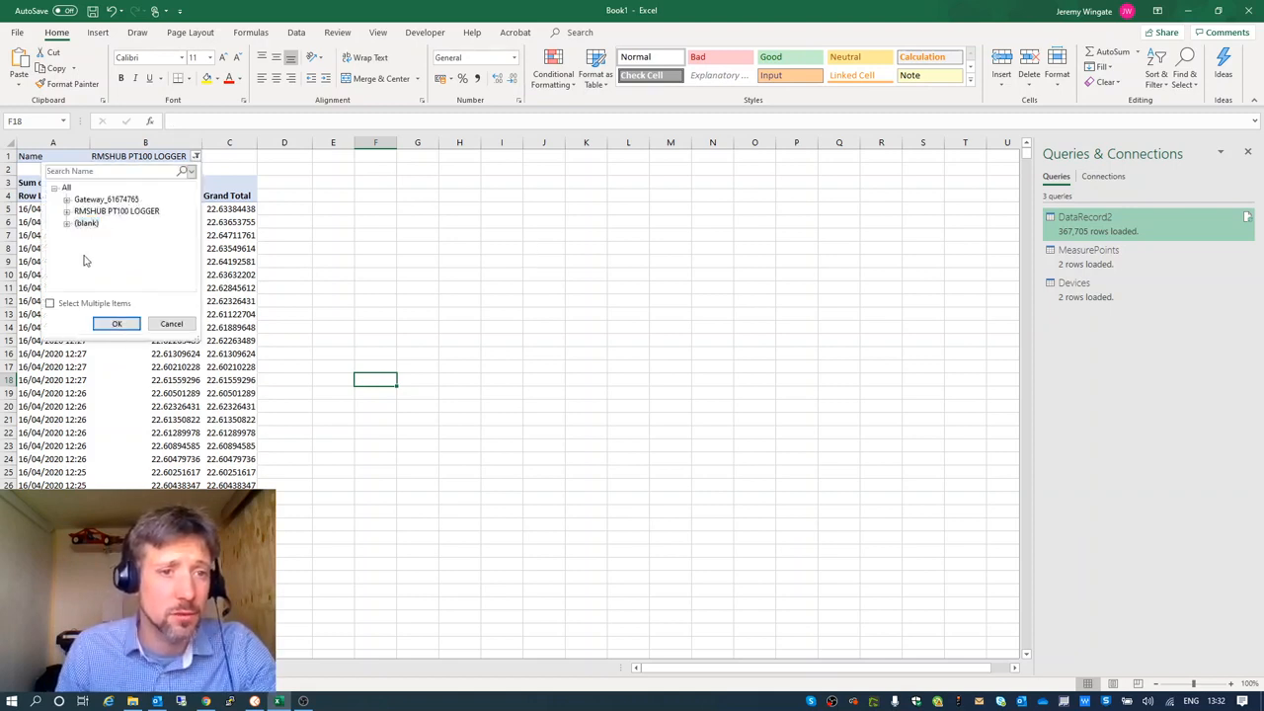
left_click(87, 224)
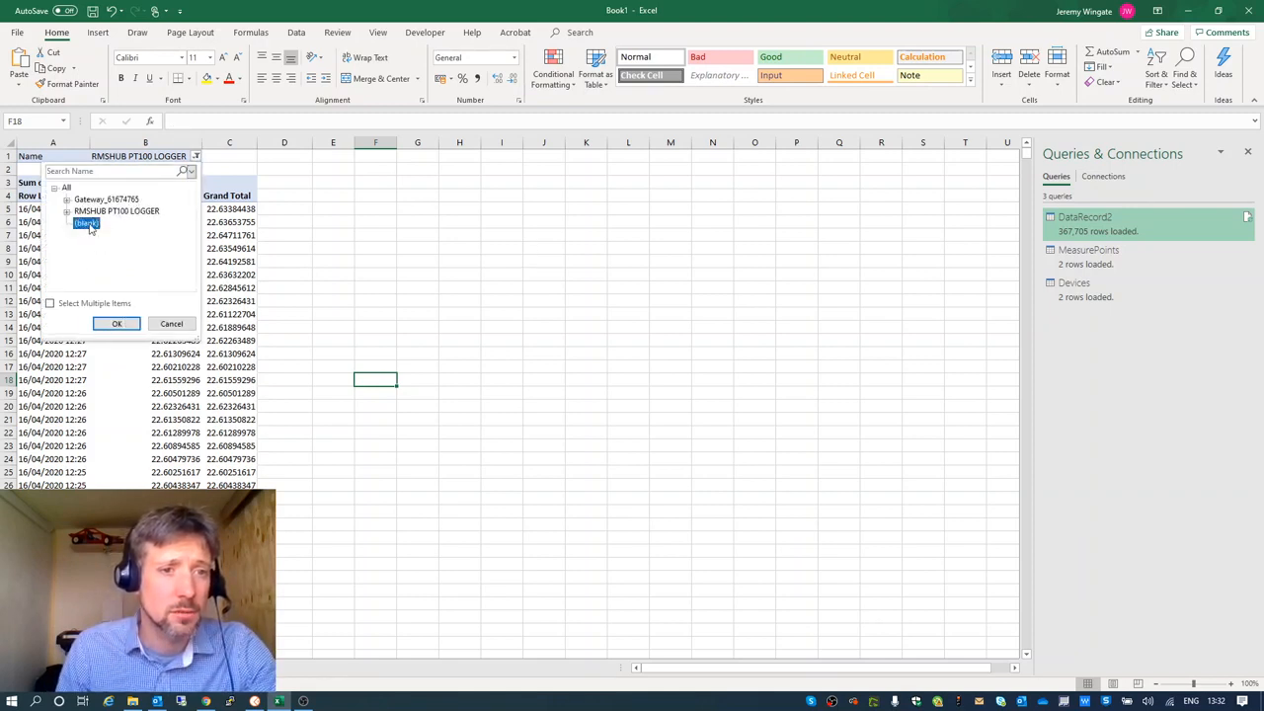
left_click(124, 321)
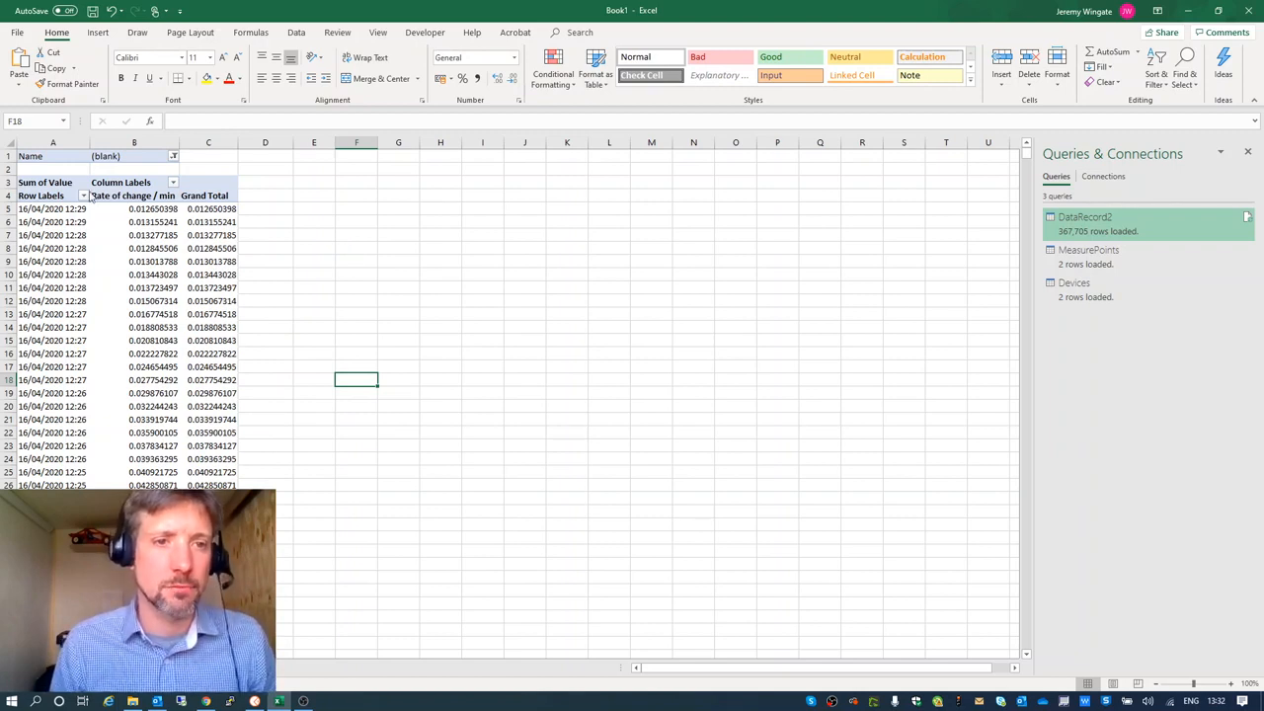
left_click_drag(148, 209, 165, 405)
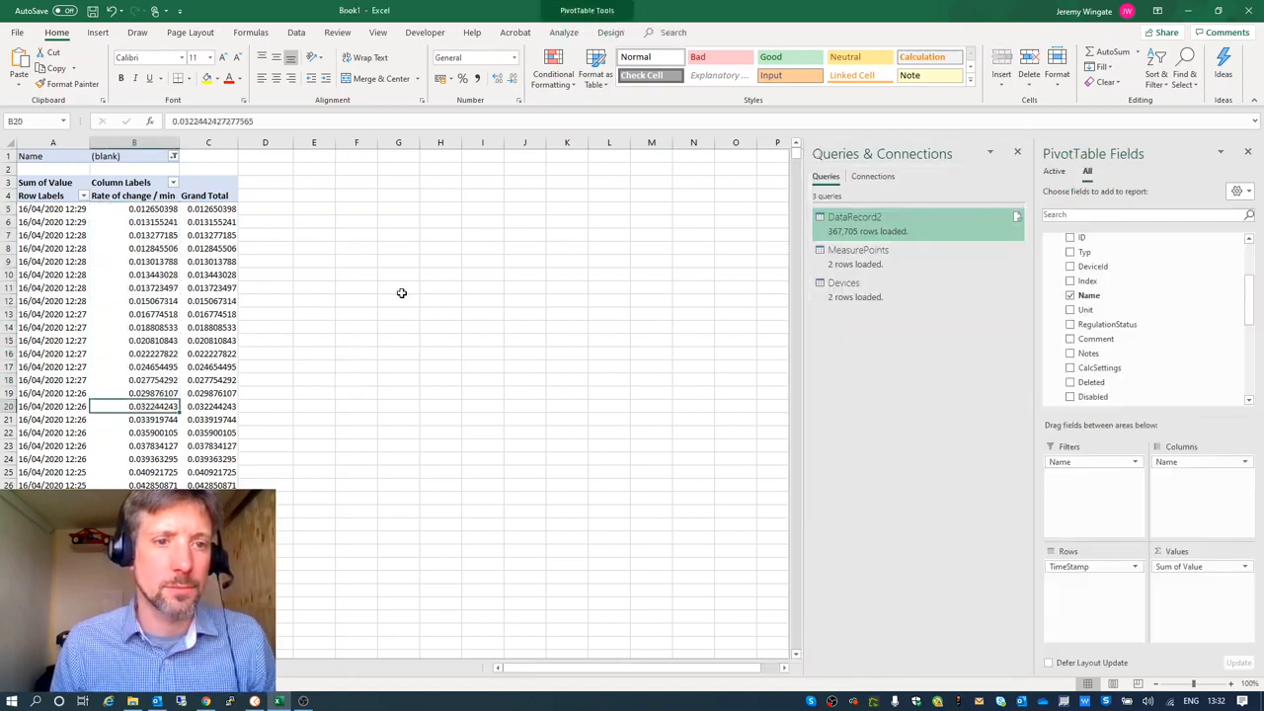
left_click(401, 289)
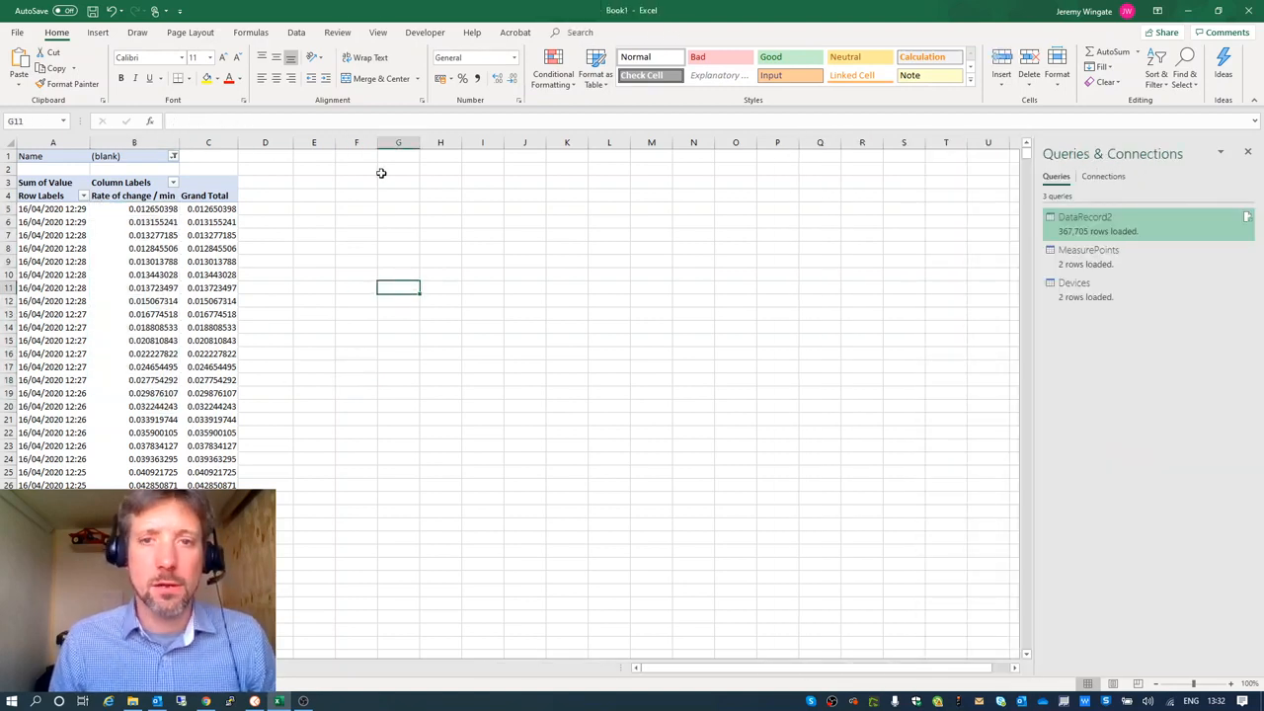
Close the workbook without saving and open the chart page of the Rotronic Monitoring System in the browser
left_click(1242, 10)
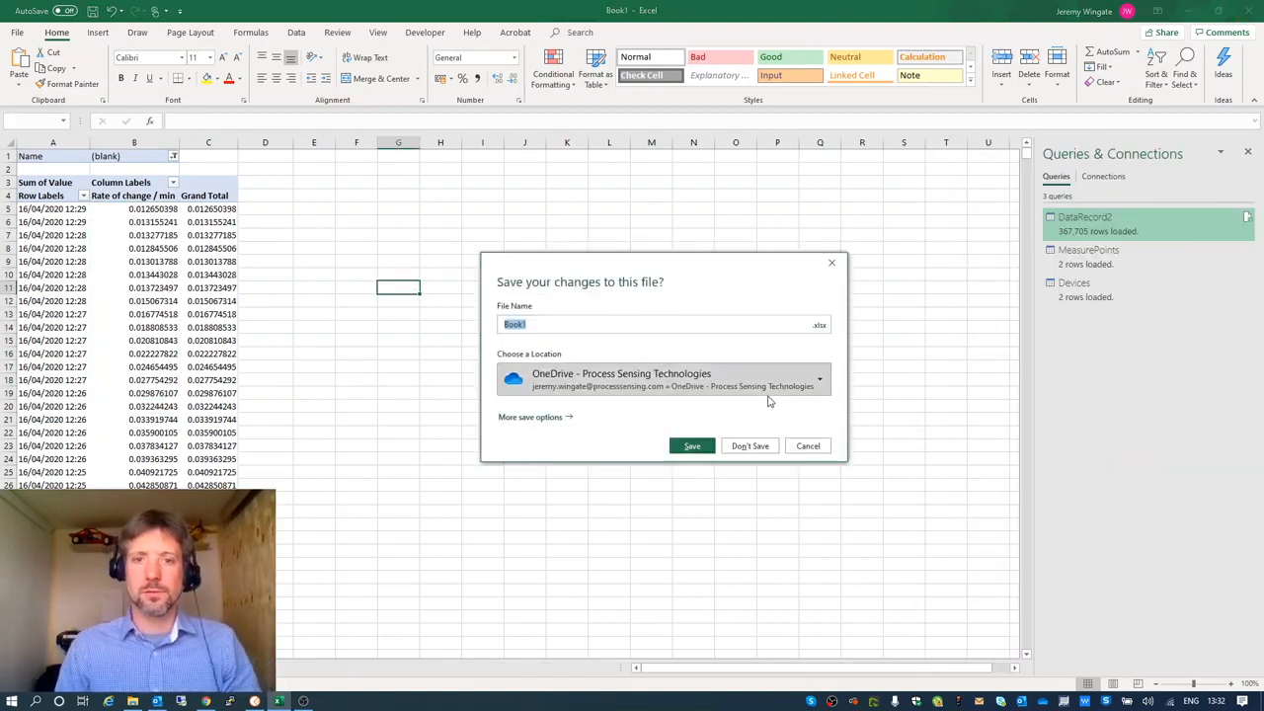
left_click(756, 445)
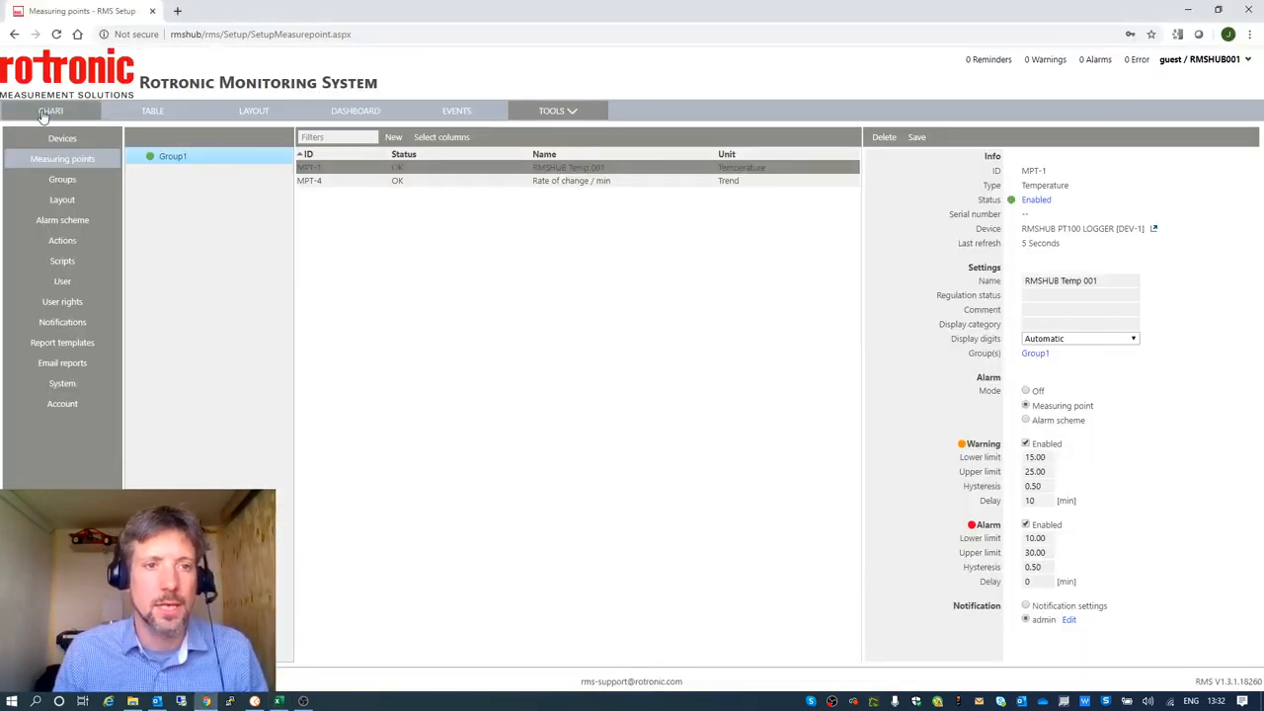
left_click(46, 113)
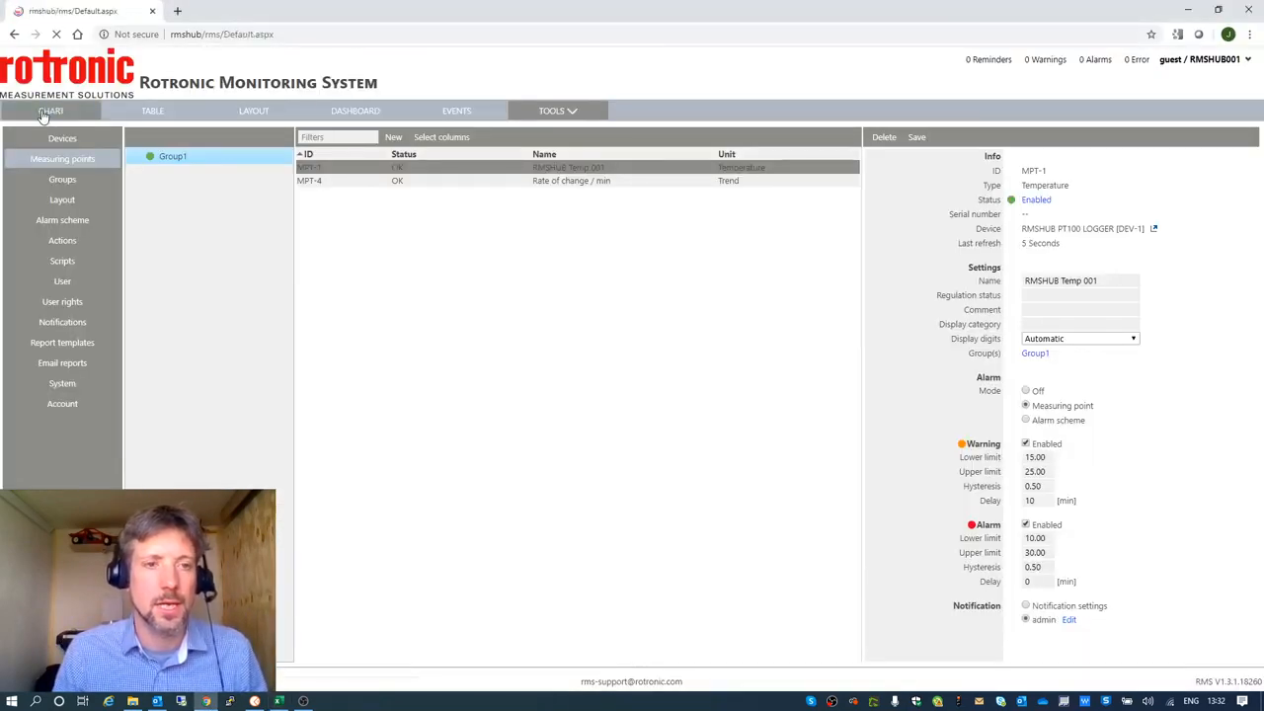